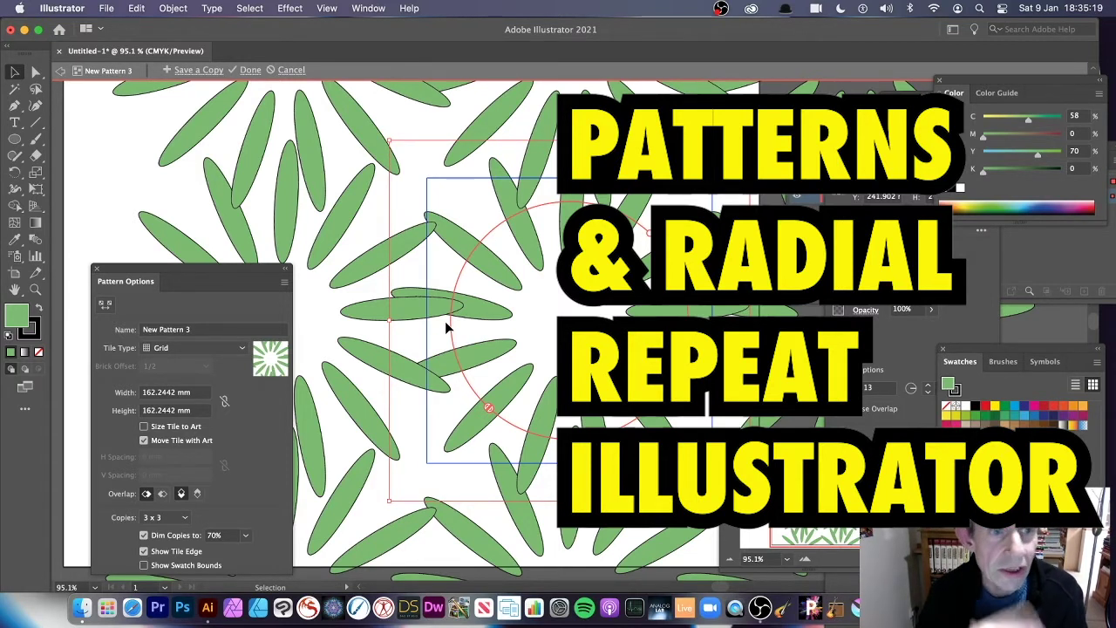
Cancel pattern editing and delete the blue radial flower, leaving the artboard blank.
left_click(297, 71)
left_click(386, 257)
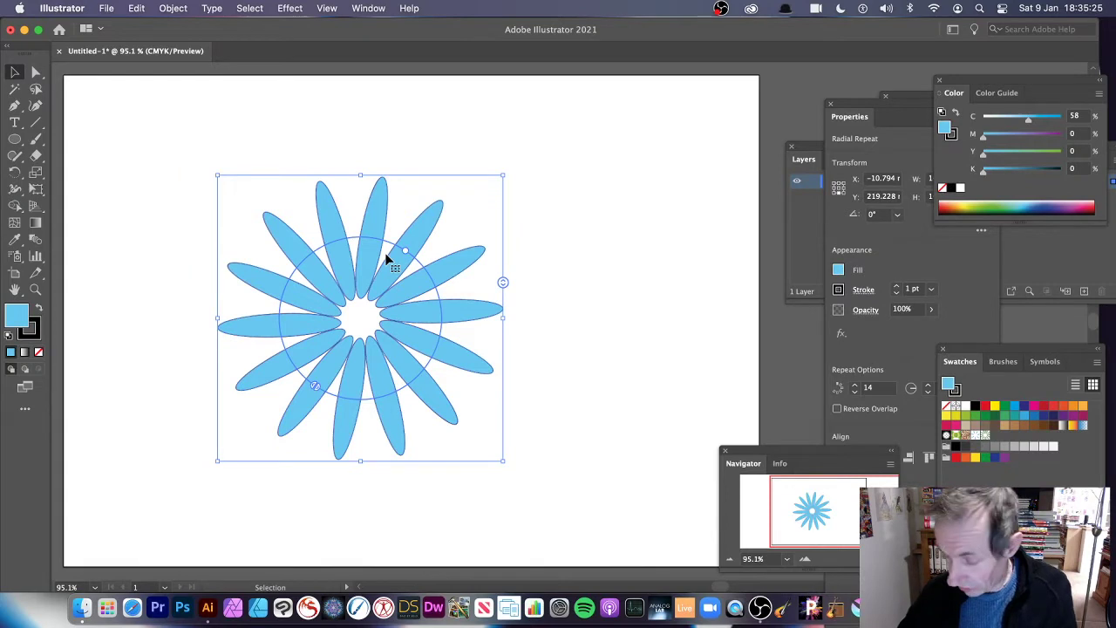
key("Delete")
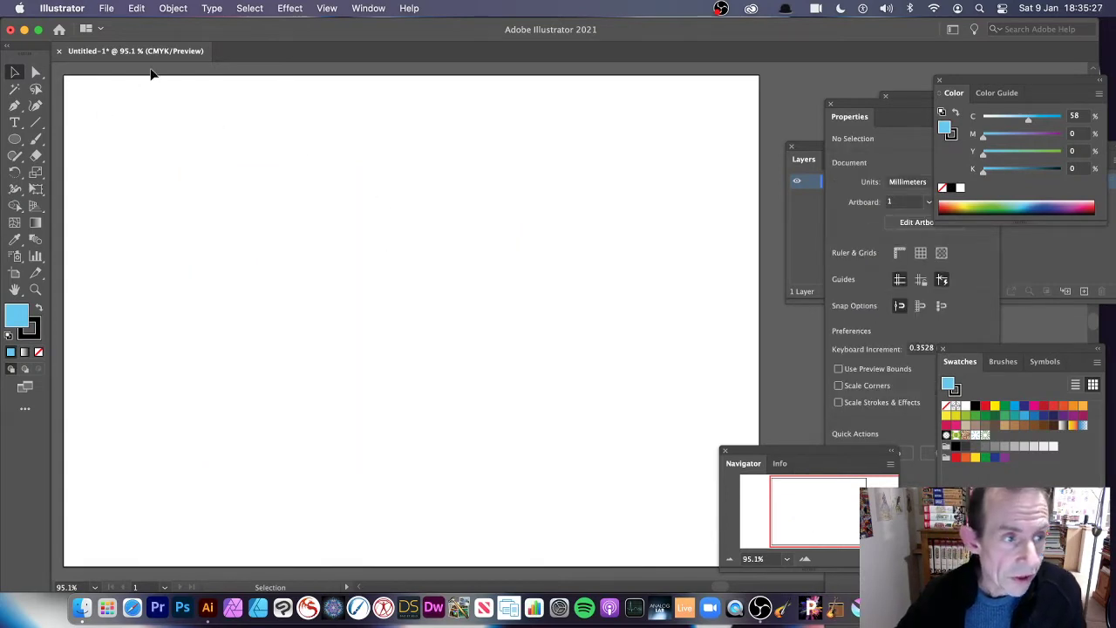
Draw a long thin ellipse near the artboard's upper left and make a pattern from it.
left_click(16, 140)
mouse_move(249, 191)
left_mouse_down()
mouse_move(444, 264)
mouse_move(418, 223)
left_mouse_up()
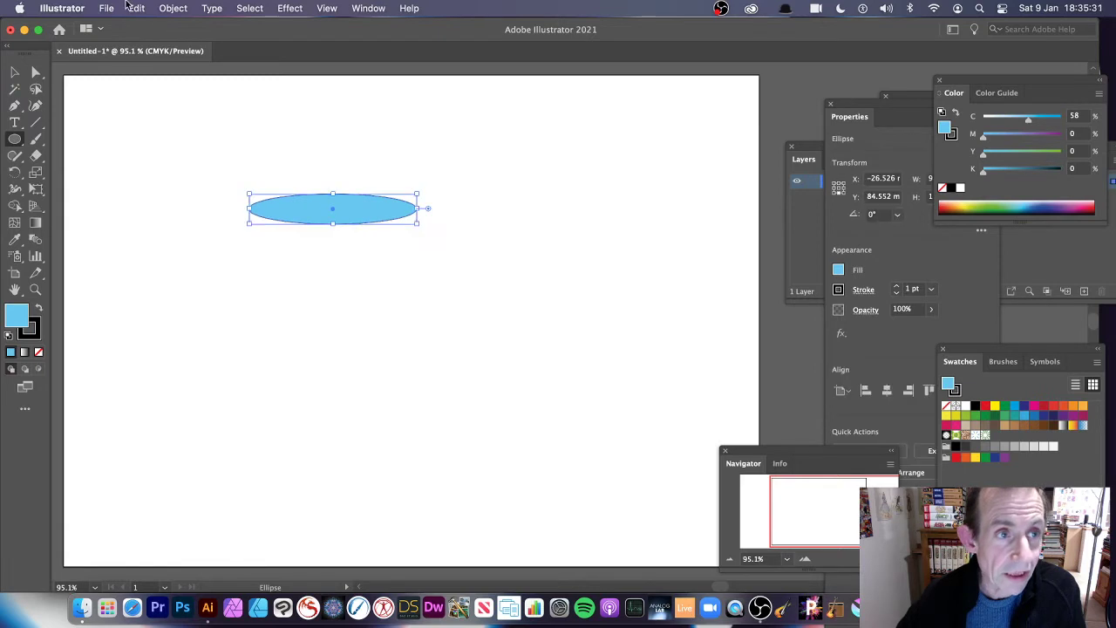
left_click(171, 9)
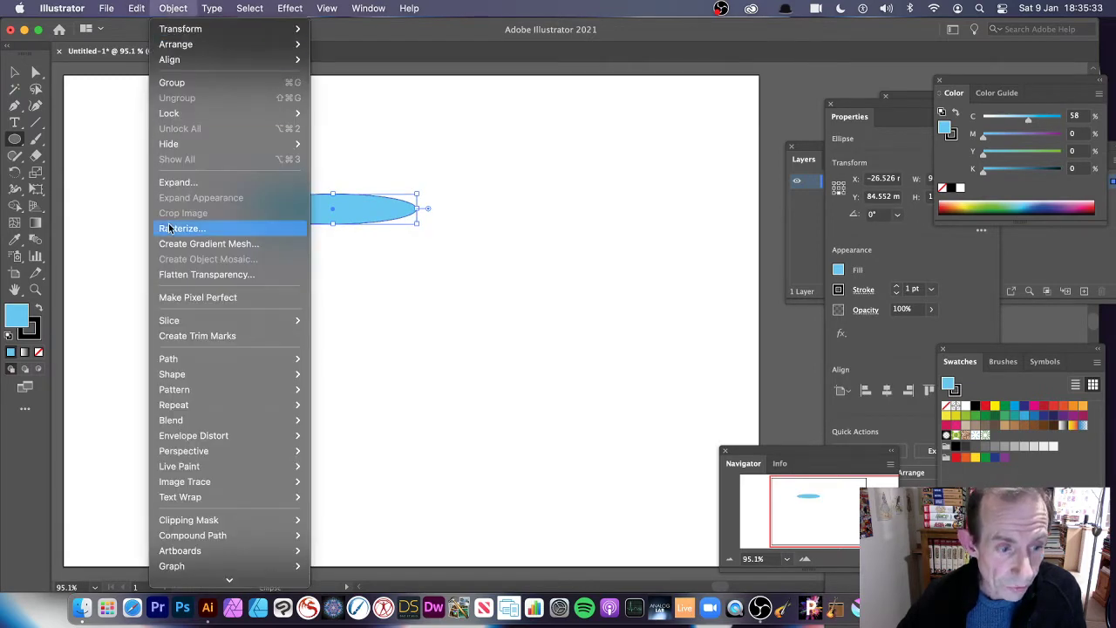
mouse_move(177, 391)
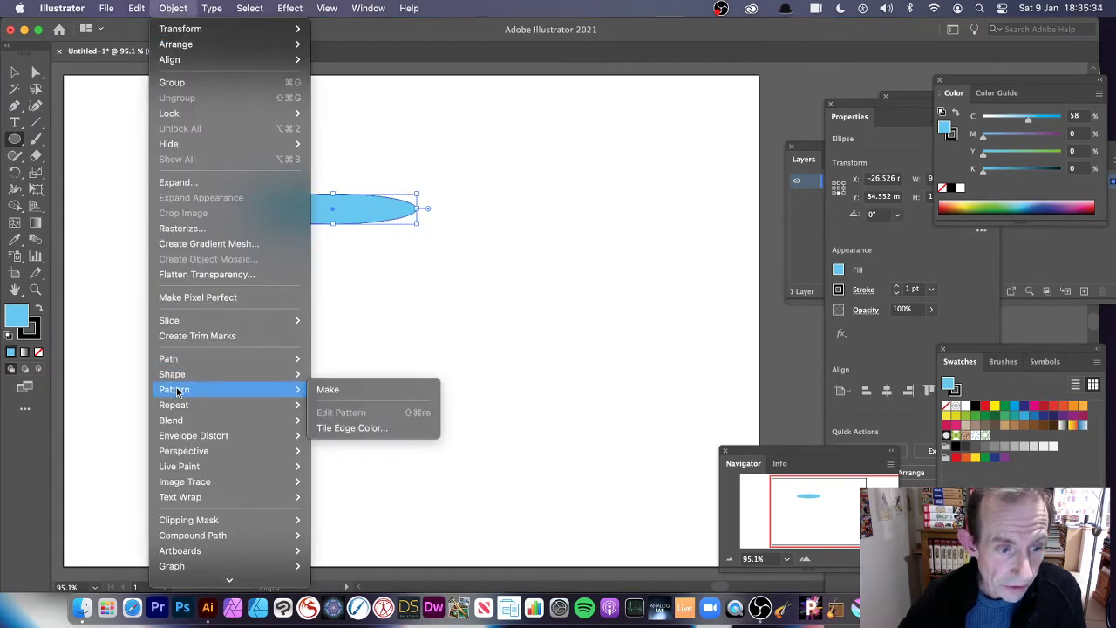
left_click(331, 389)
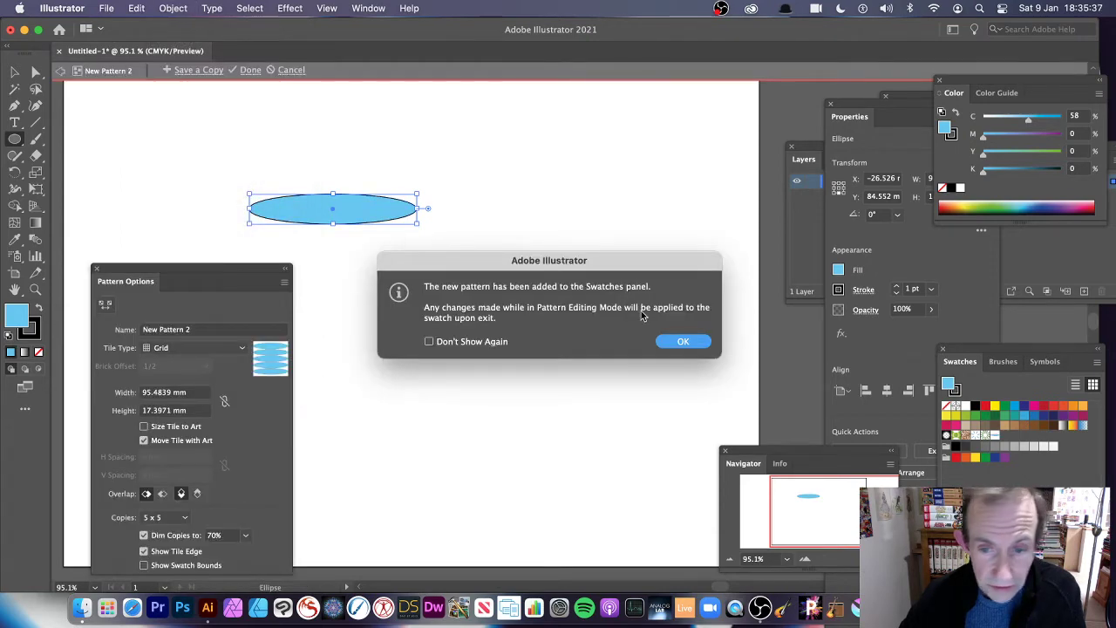
left_click(684, 347)
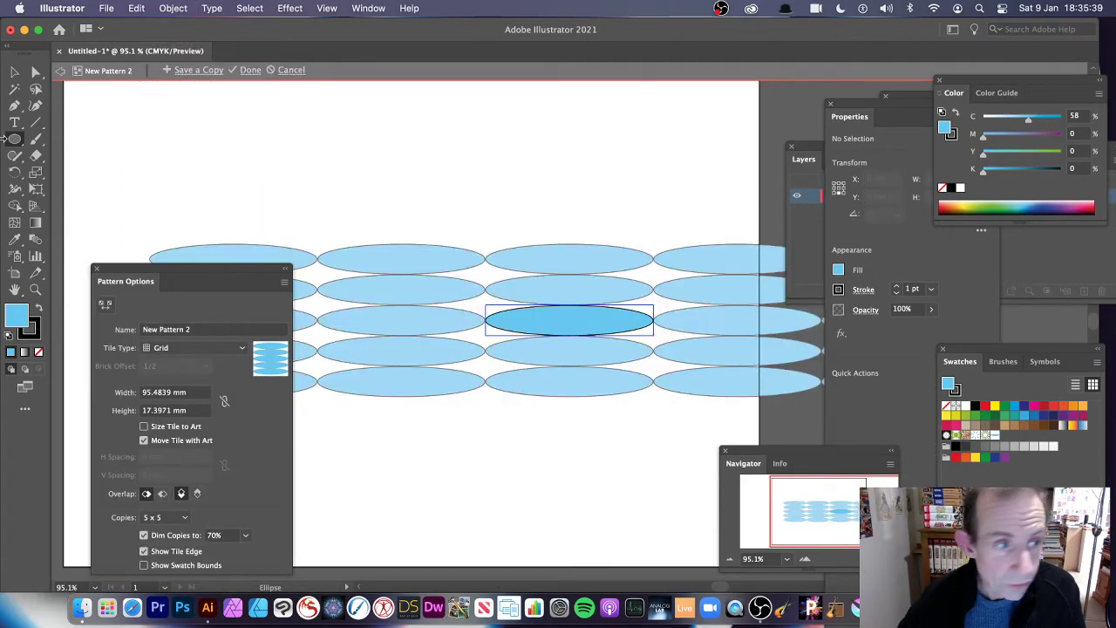
Select the central ellipse tile, browse the Object menu, then cancel pattern editing unsaved.
left_click(16, 73)
left_click(540, 324)
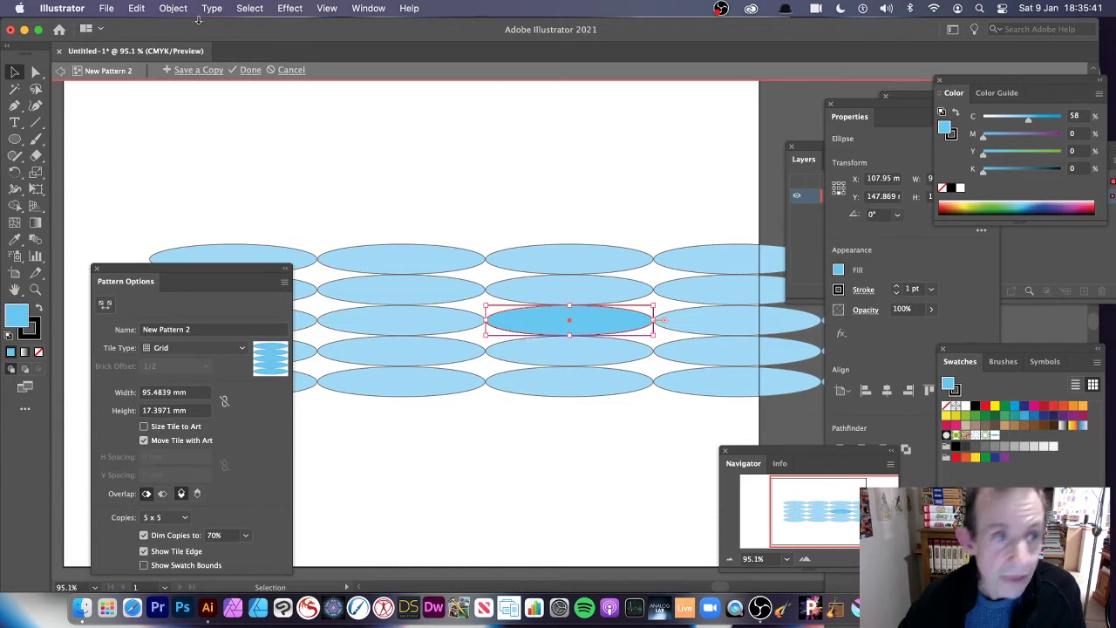
left_click(171, 7)
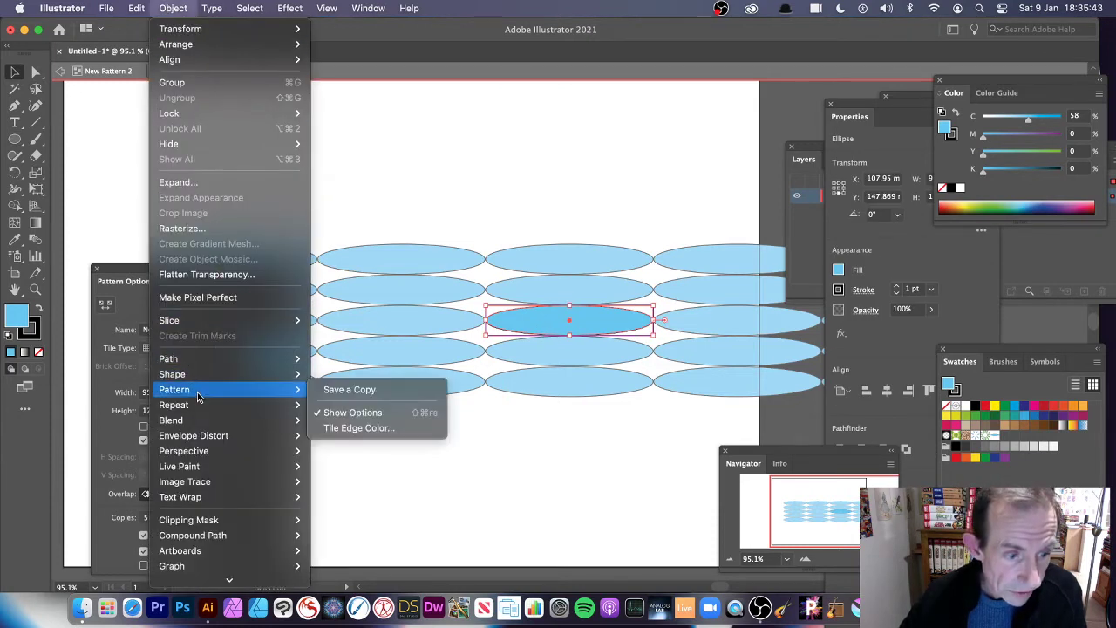
mouse_move(205, 412)
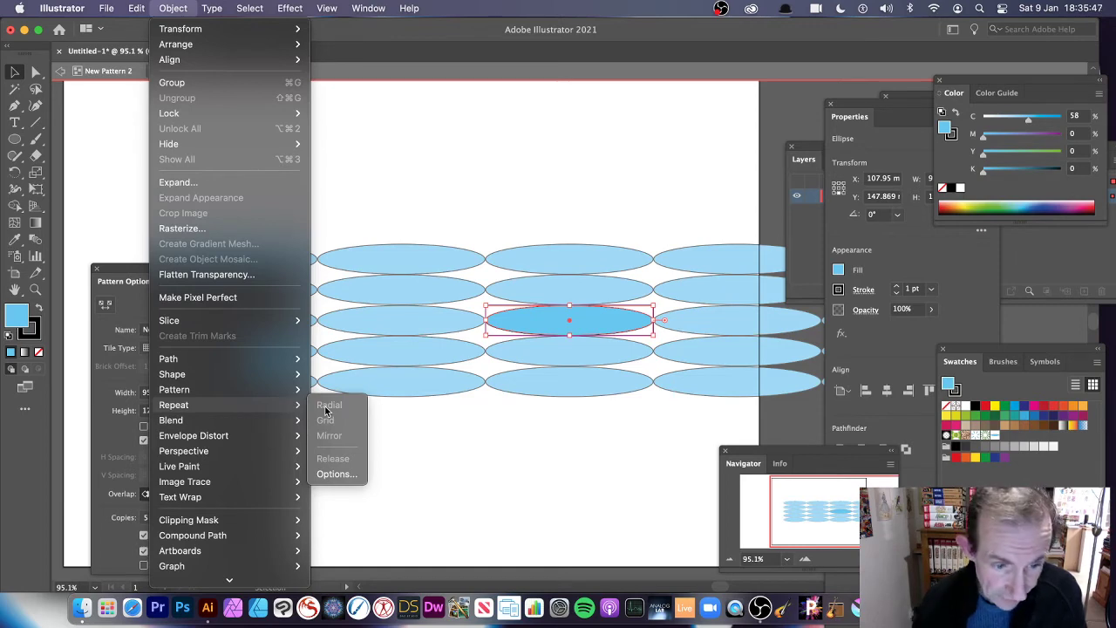
left_click(583, 177)
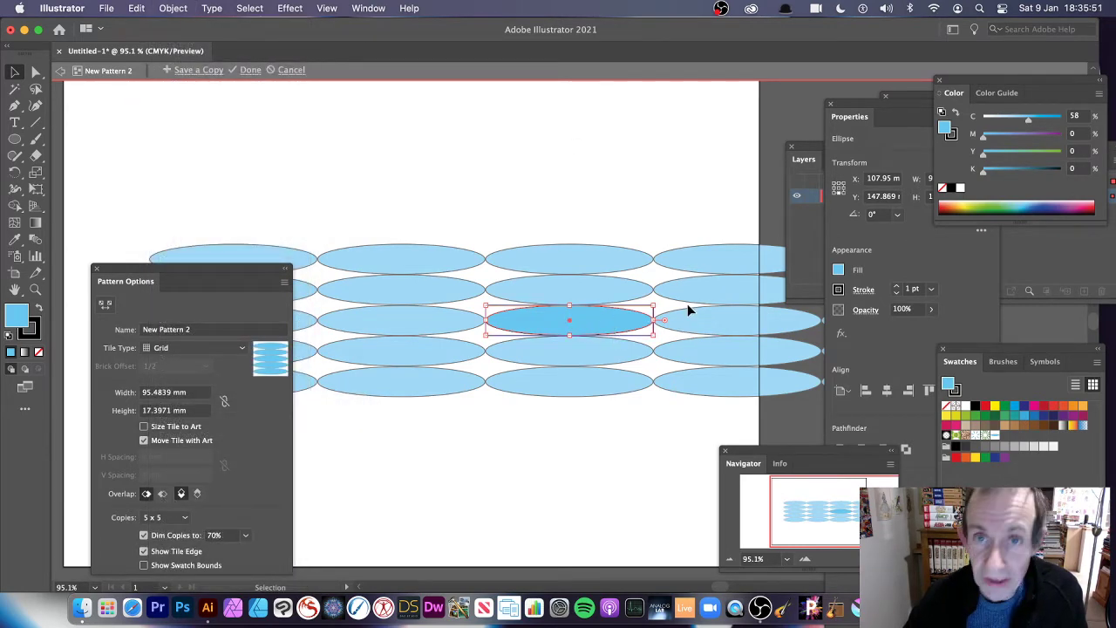
left_click(295, 69)
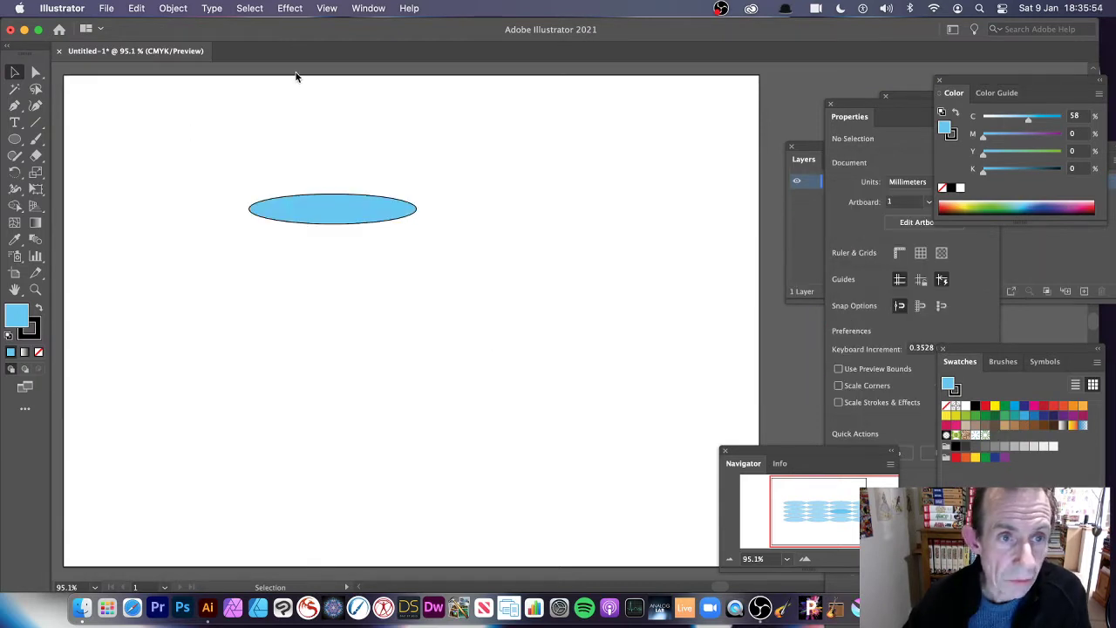
Shrink the ellipse, then apply Object > Repeat > Radial to form a 12-petal flower.
left_click(354, 218)
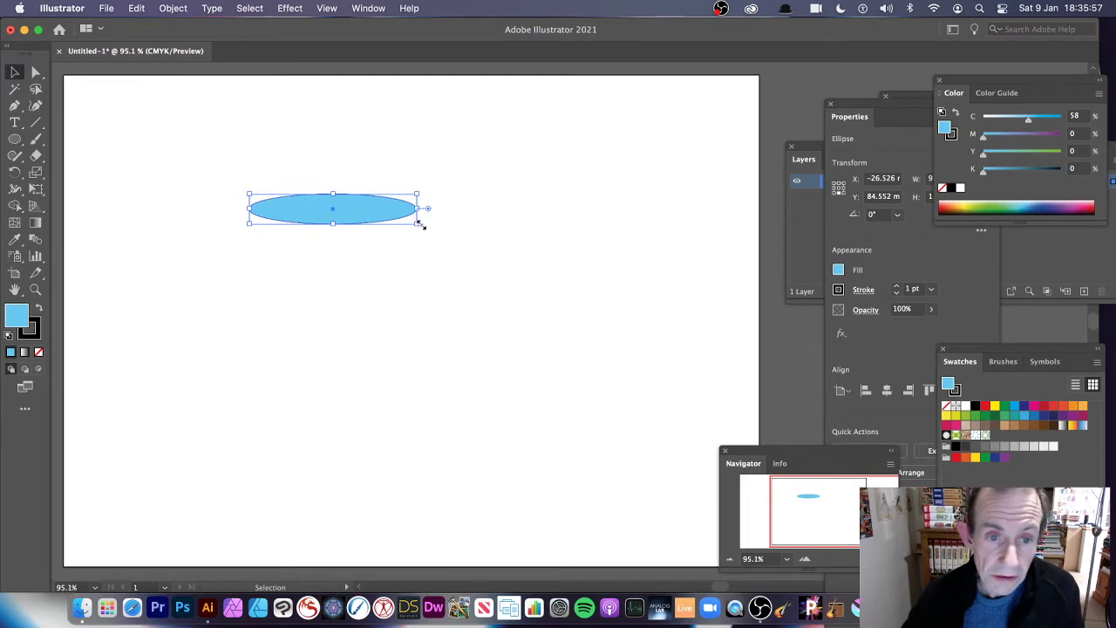
left_click_drag(420, 225, 297, 231)
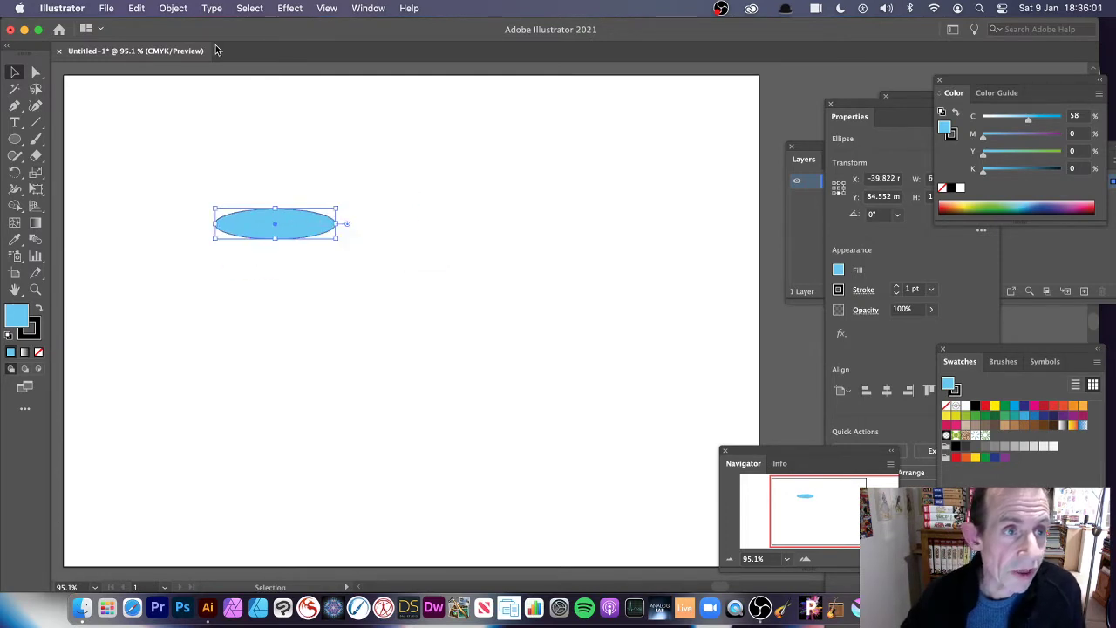
left_click(174, 10)
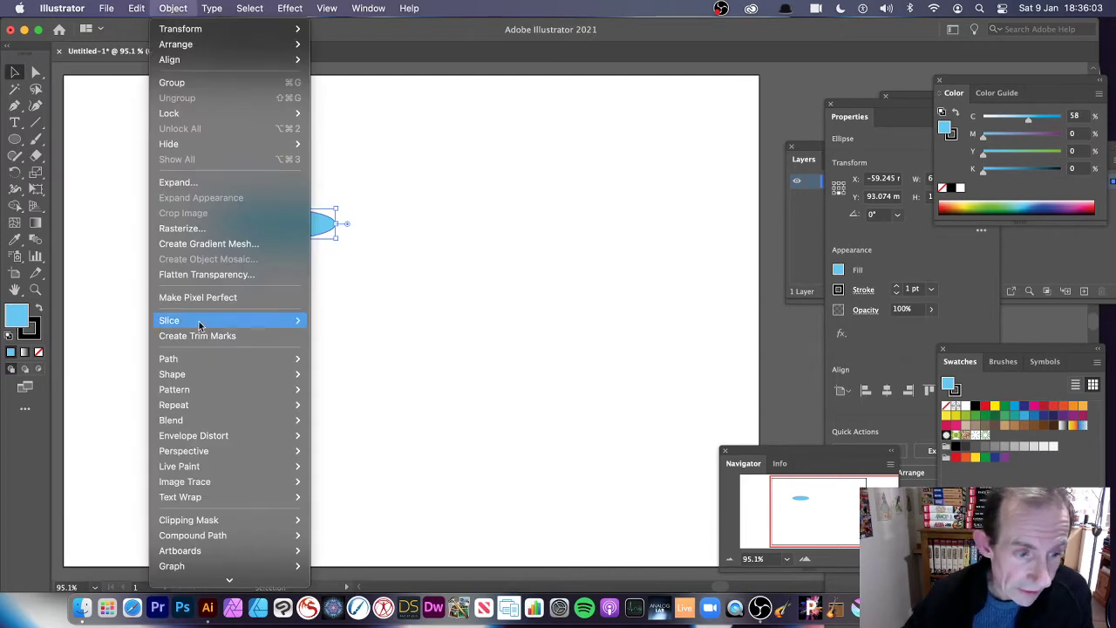
mouse_move(209, 404)
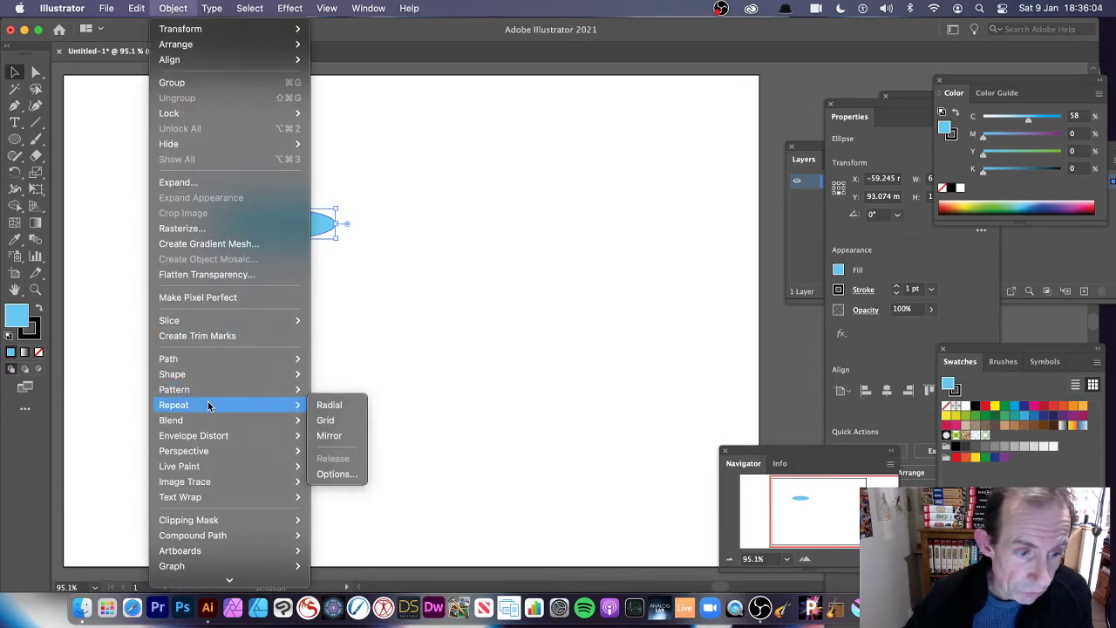
left_click(328, 402)
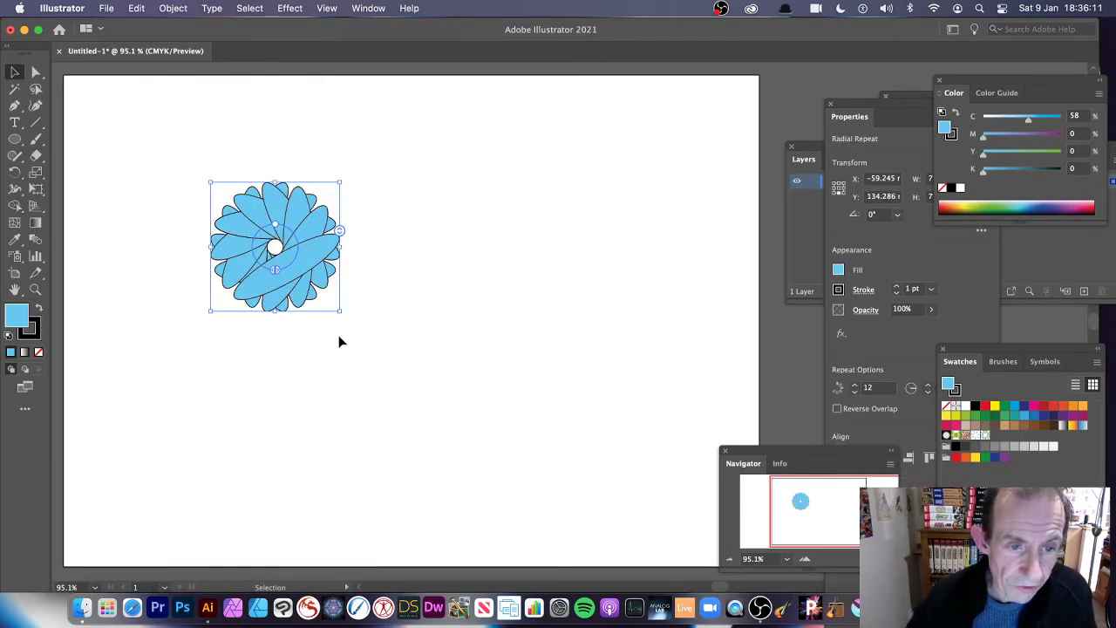
Enlarge the flower and resize its source petal to about 31.32 × 78.1 mm in isolation mode.
left_click_drag(341, 316, 387, 361)
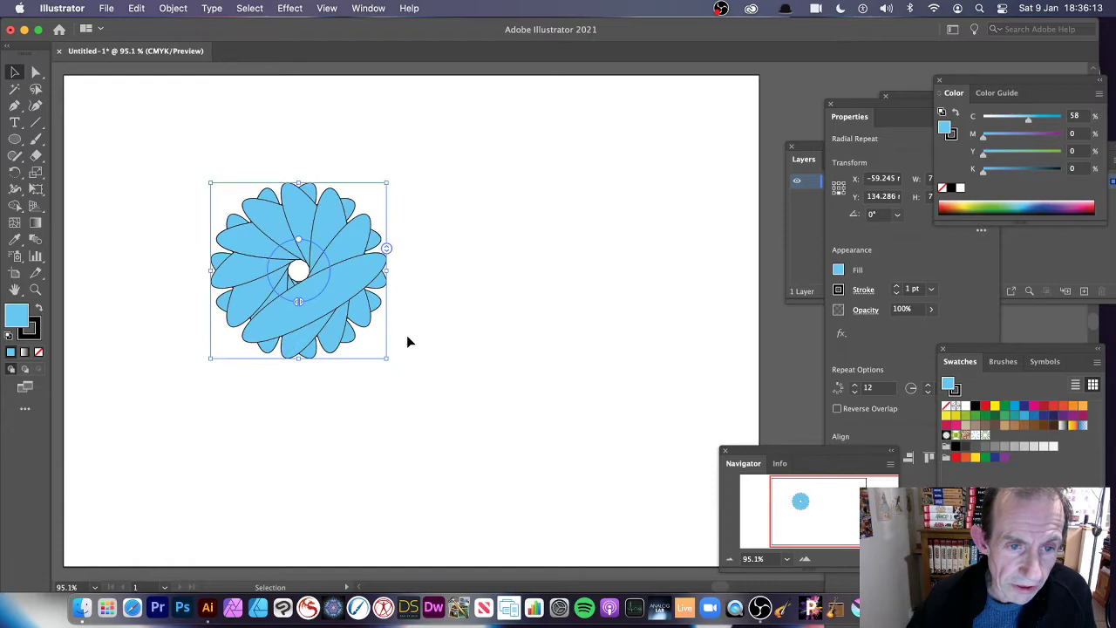
double_click(356, 231)
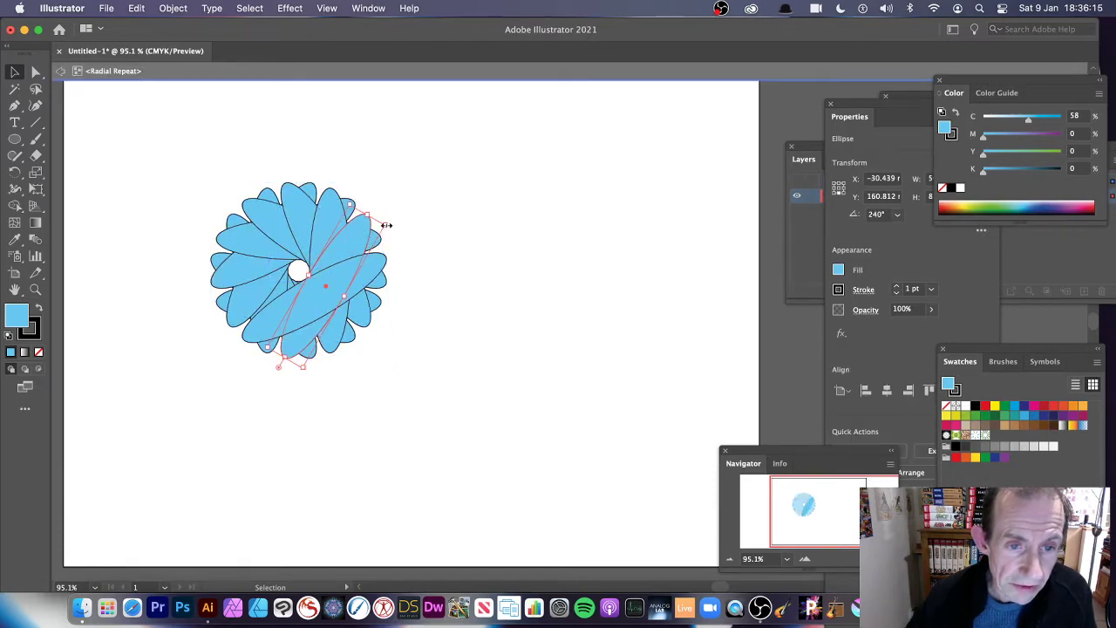
left_click_drag(386, 225, 168, 268)
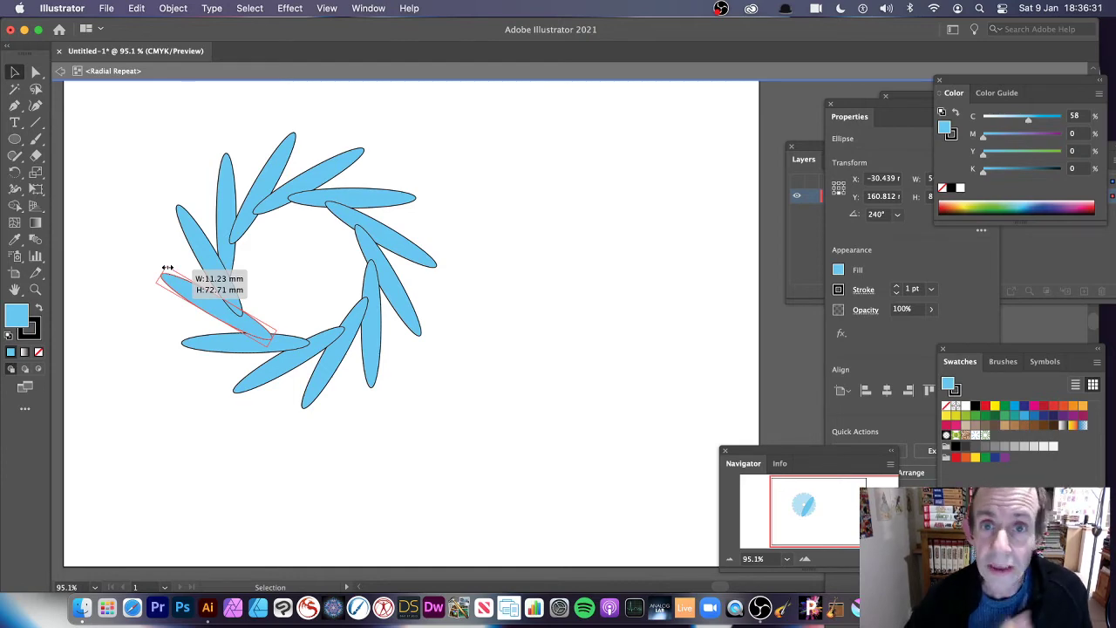
left_click_drag(168, 268, 178, 227)
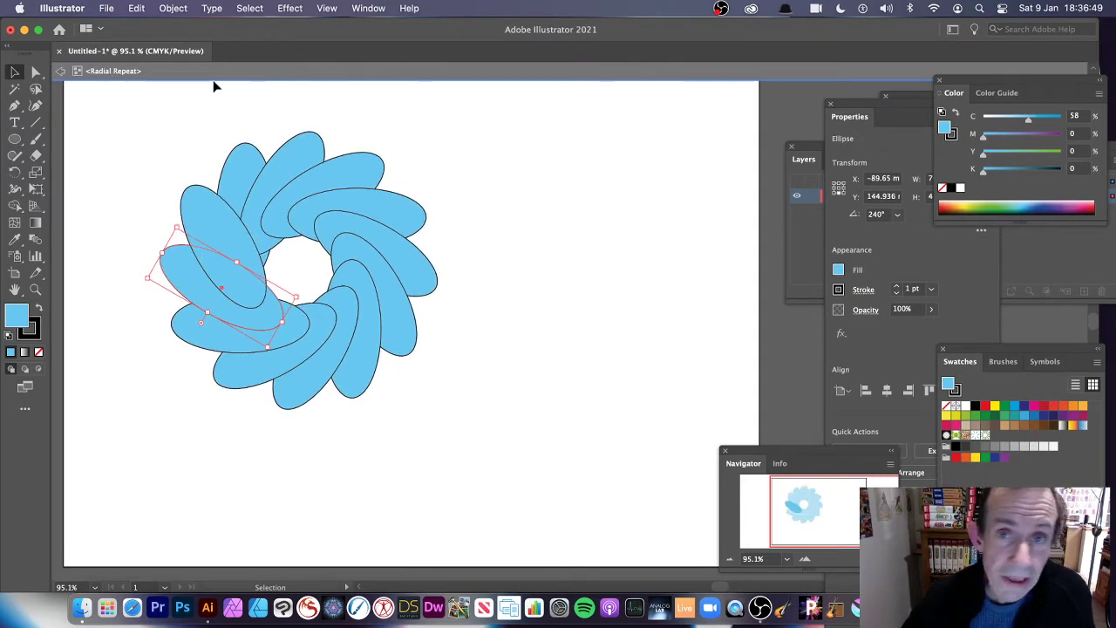
left_click(60, 73)
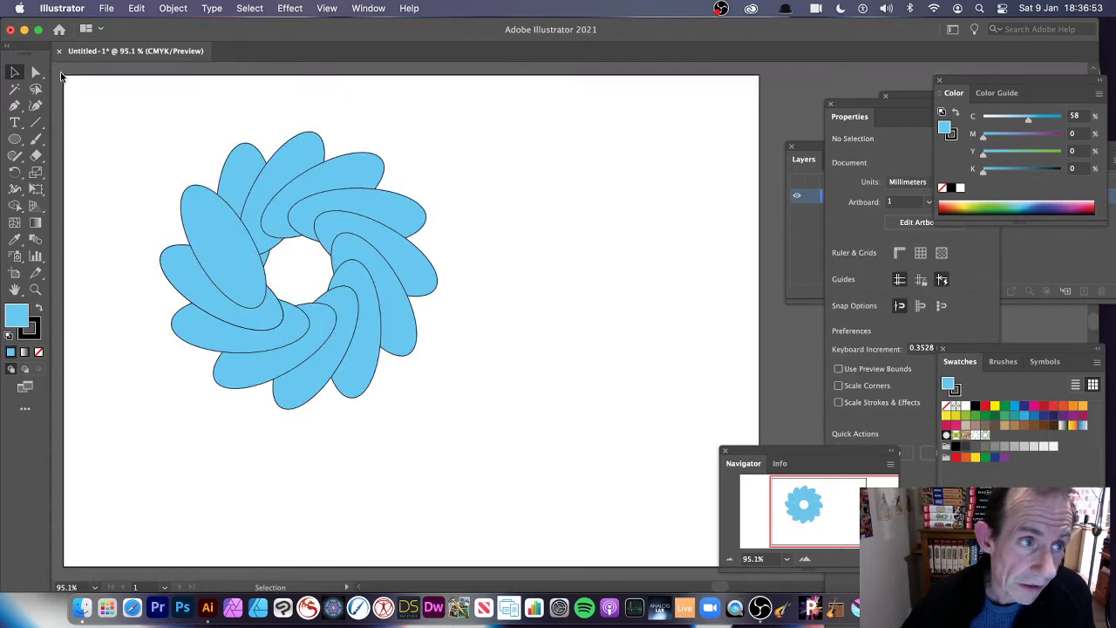
Move the flower right and down, then make it into the New Pattern 2 swatch.
left_click_drag(302, 187, 330, 216)
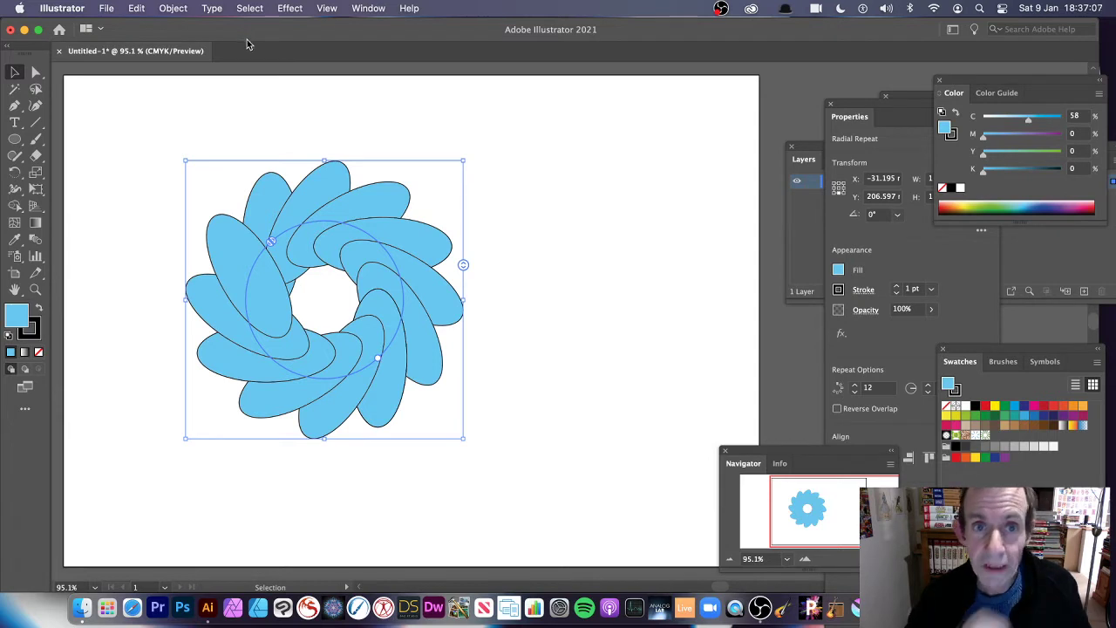
left_click(173, 8)
mouse_move(202, 388)
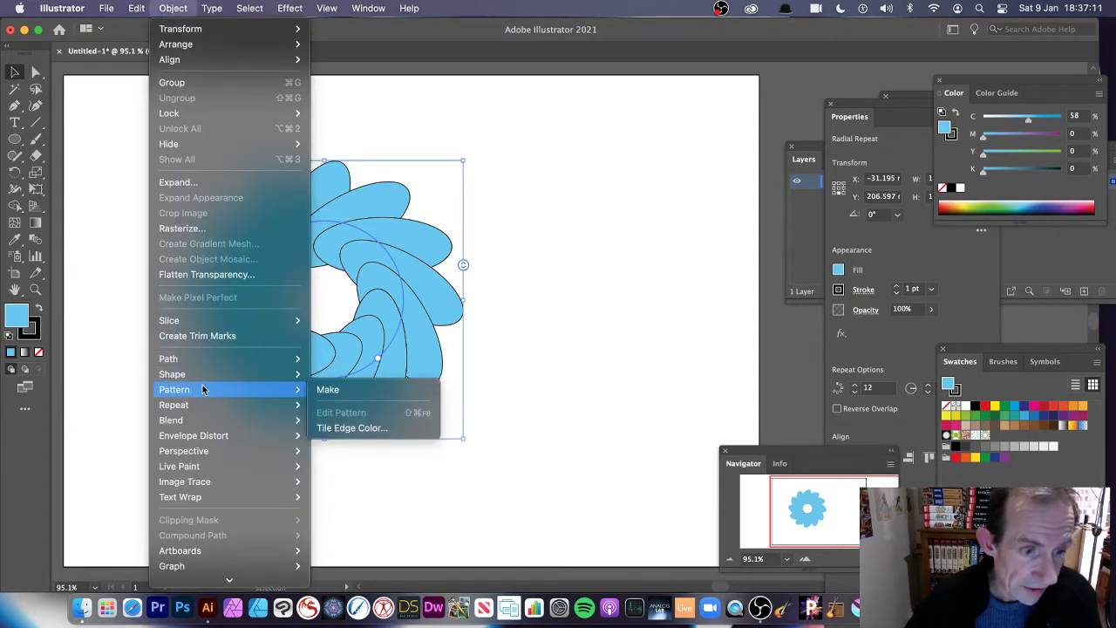
left_click(384, 398)
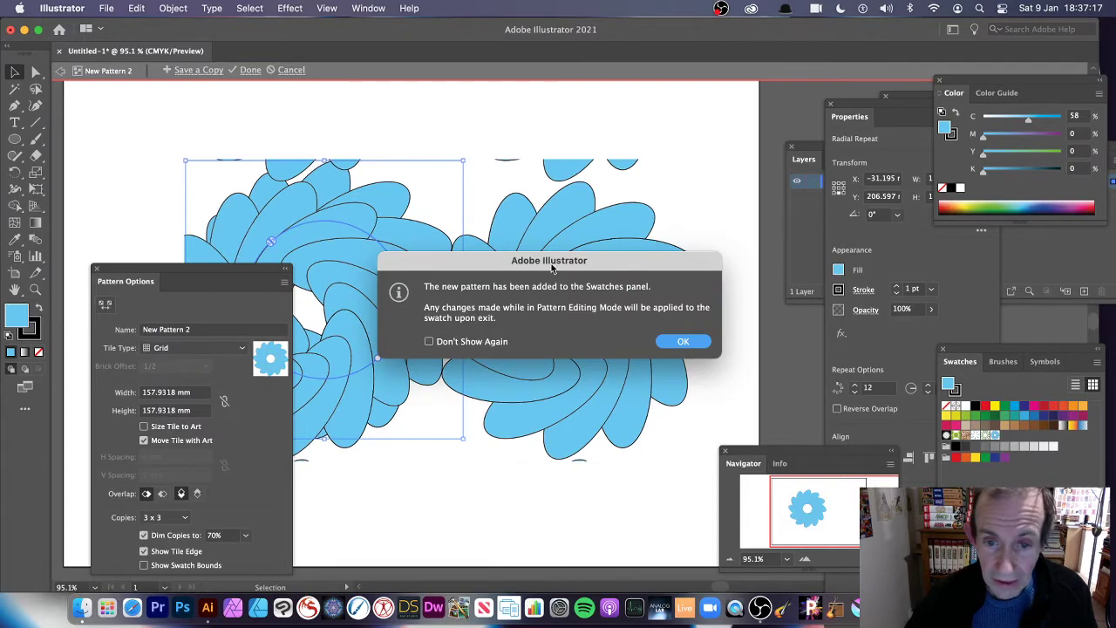
Dismiss the notice, zoom to 66.67% to show surrounding tiles, and select the central flower.
left_click_drag(552, 269, 611, 216)
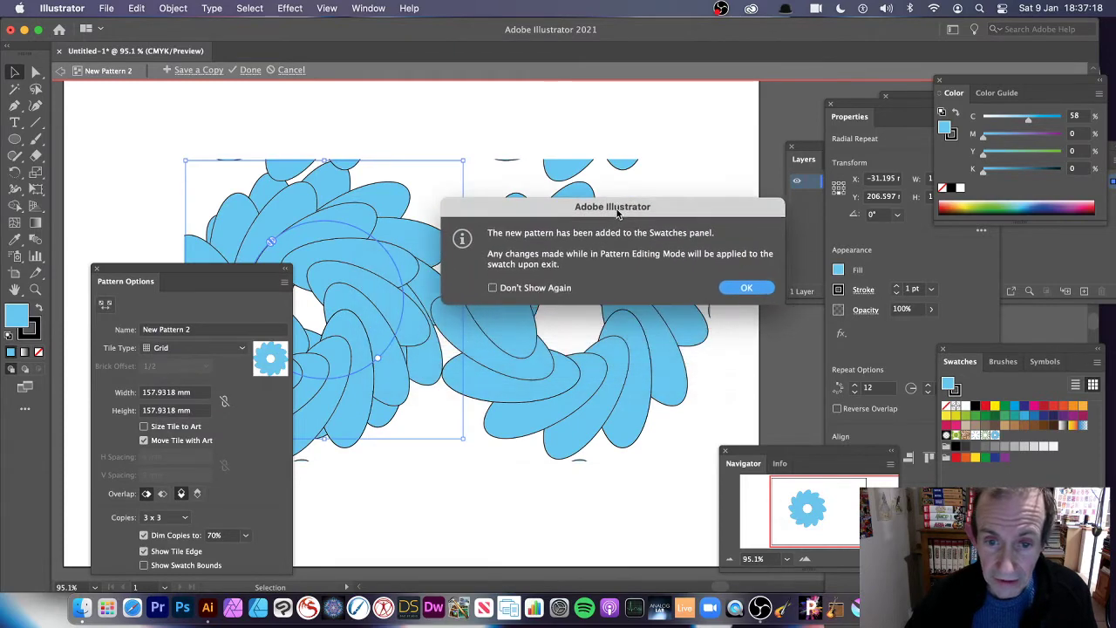
left_click(742, 287)
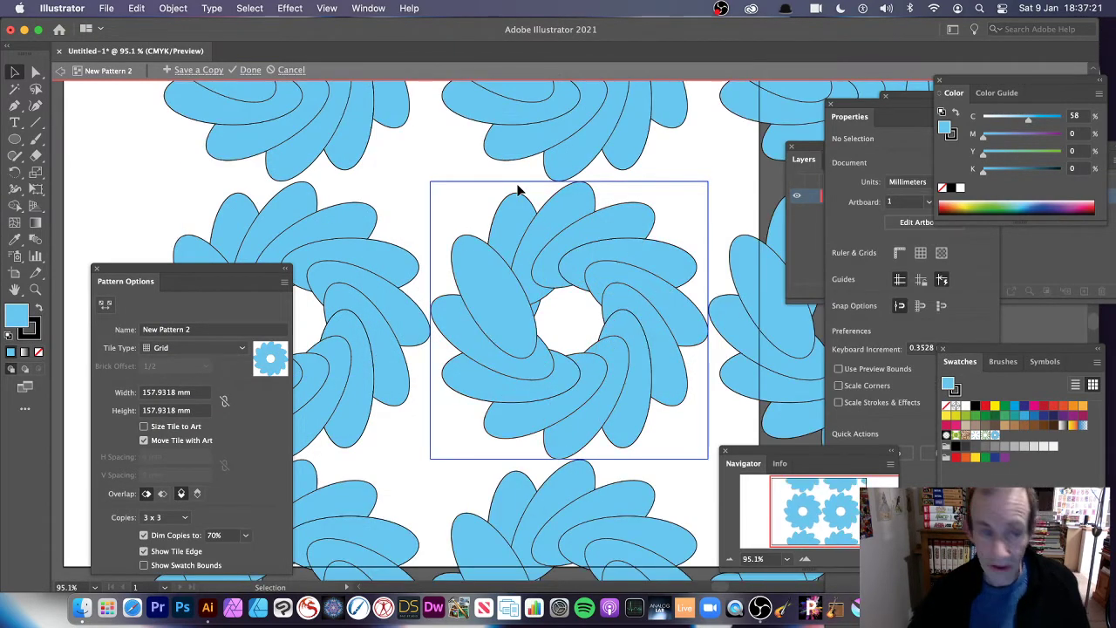
left_click(730, 561)
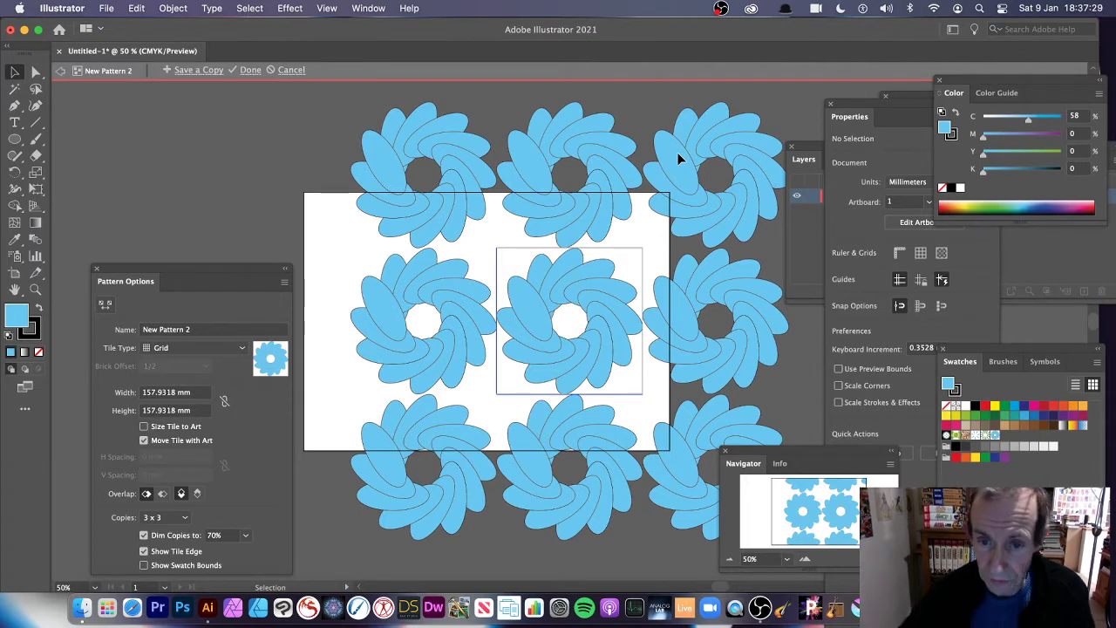
left_click(808, 562)
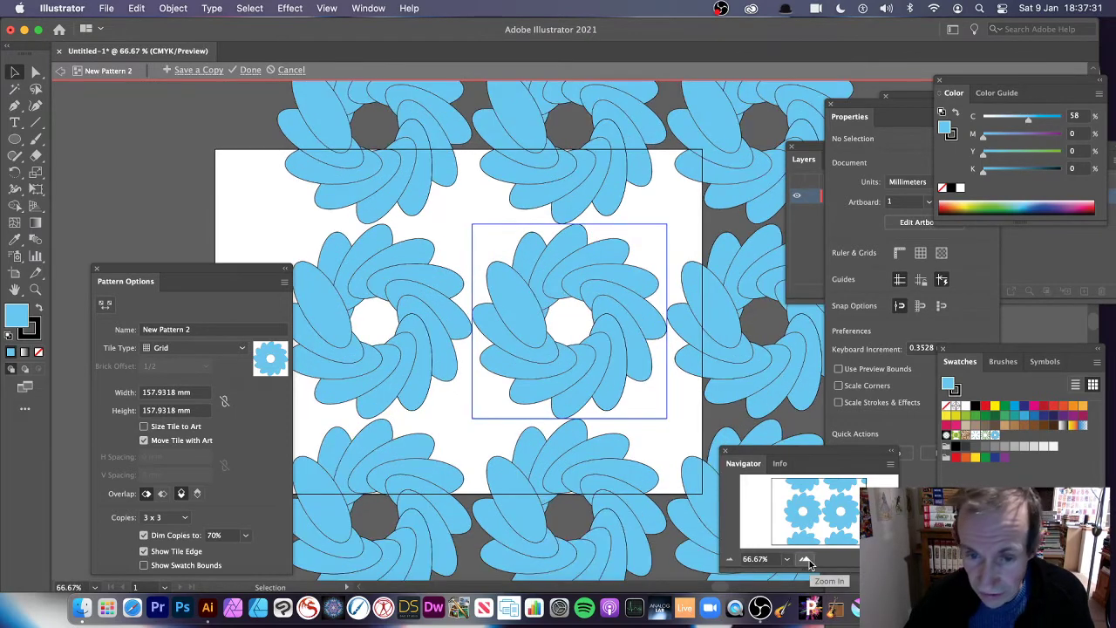
left_click(613, 296)
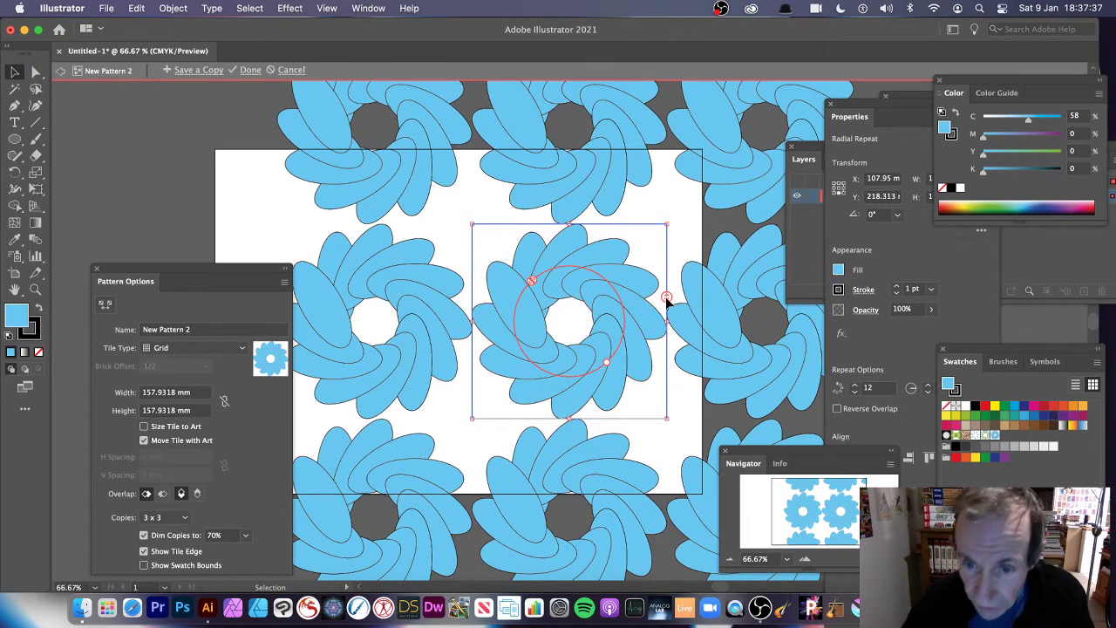
Raise the radial repeat to 14 petals and widen its radius from the centre.
left_click_drag(668, 300, 698, 284)
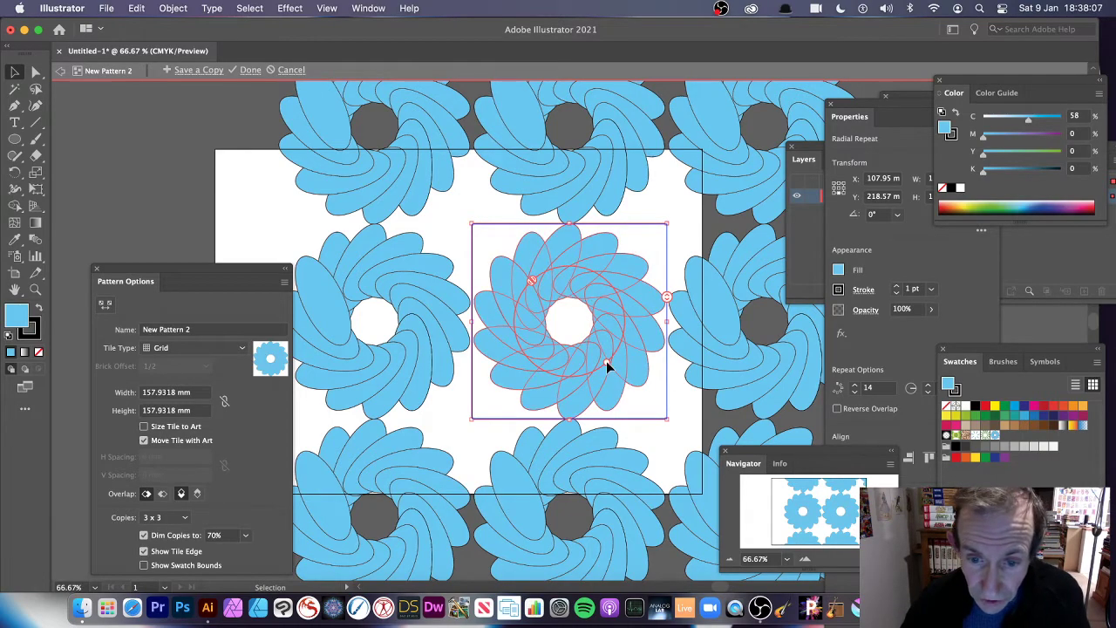
left_click_drag(606, 361, 536, 389)
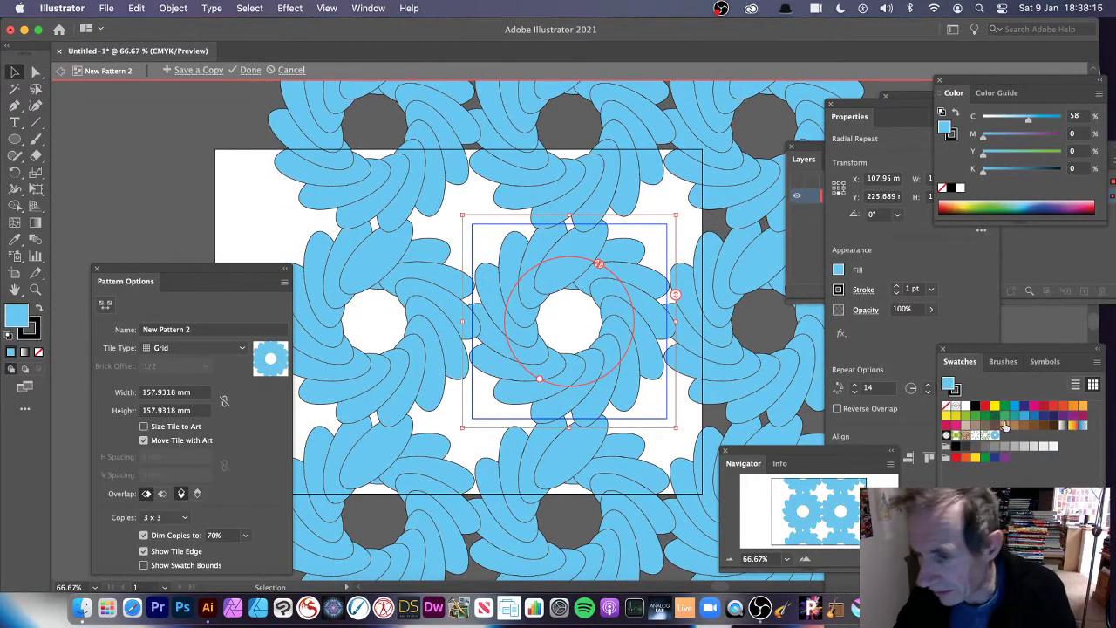
Fill the flower orange and save a copy as swatch New Pattern 4.
left_click(1081, 408)
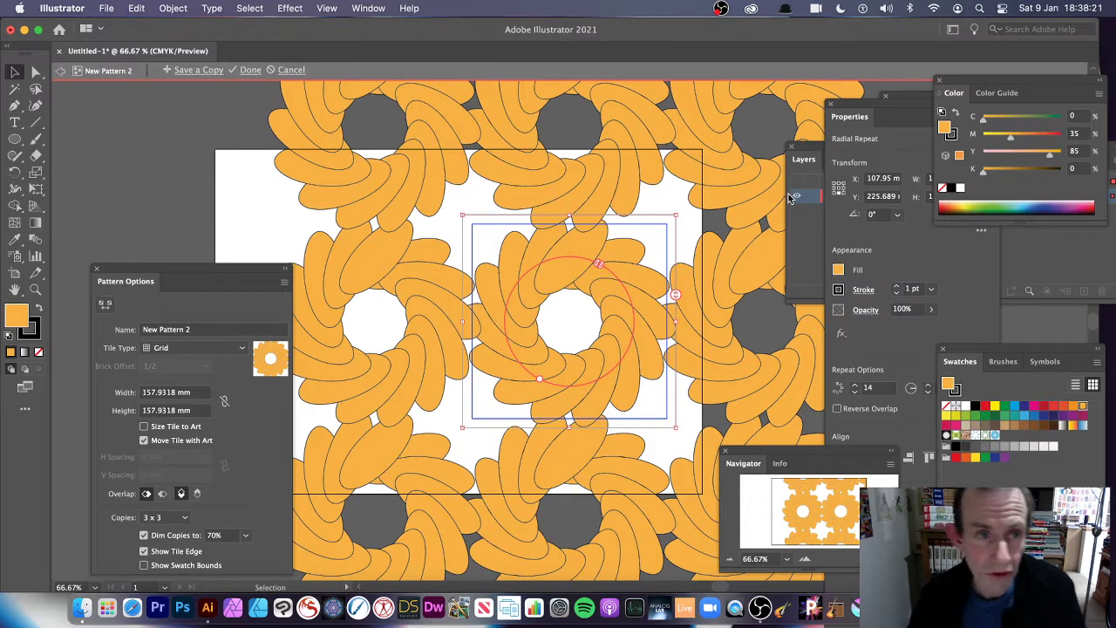
left_click(199, 70)
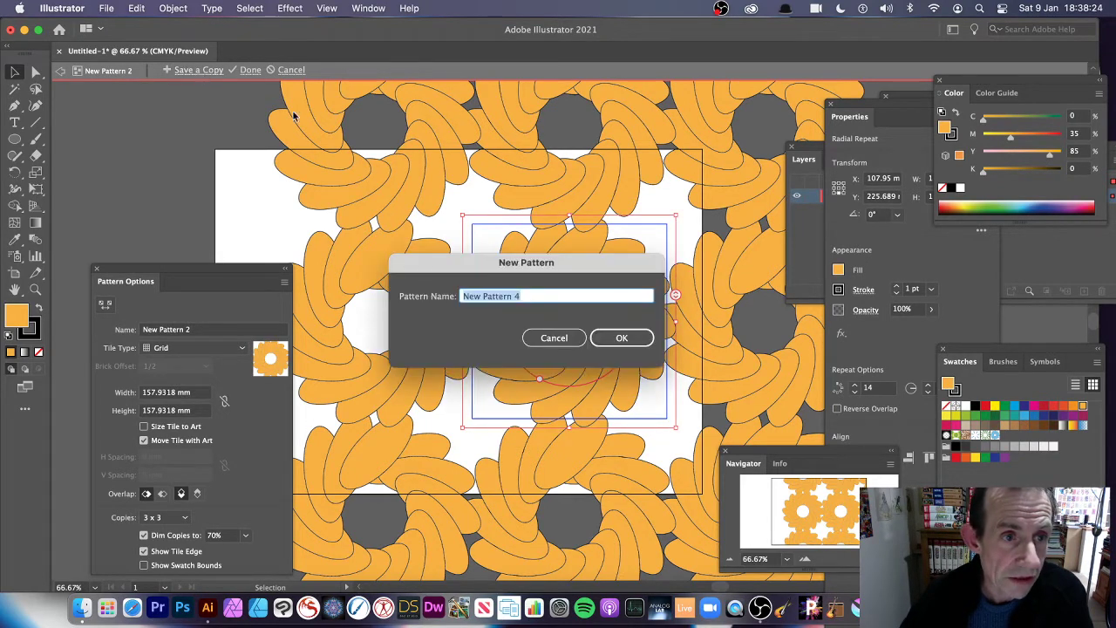
left_click(631, 338)
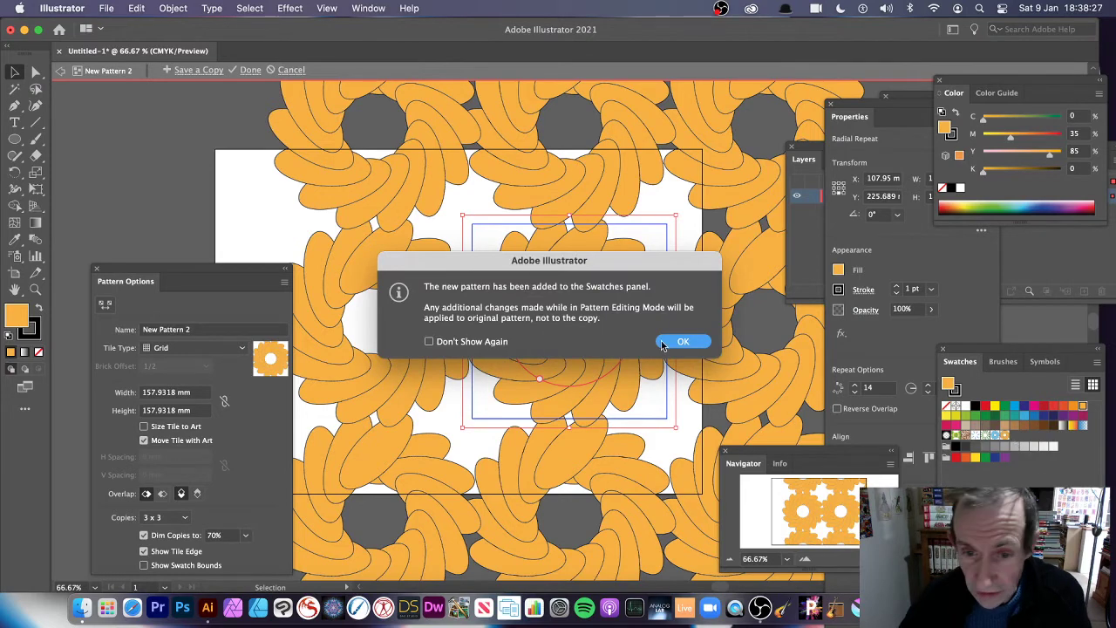
left_click(684, 341)
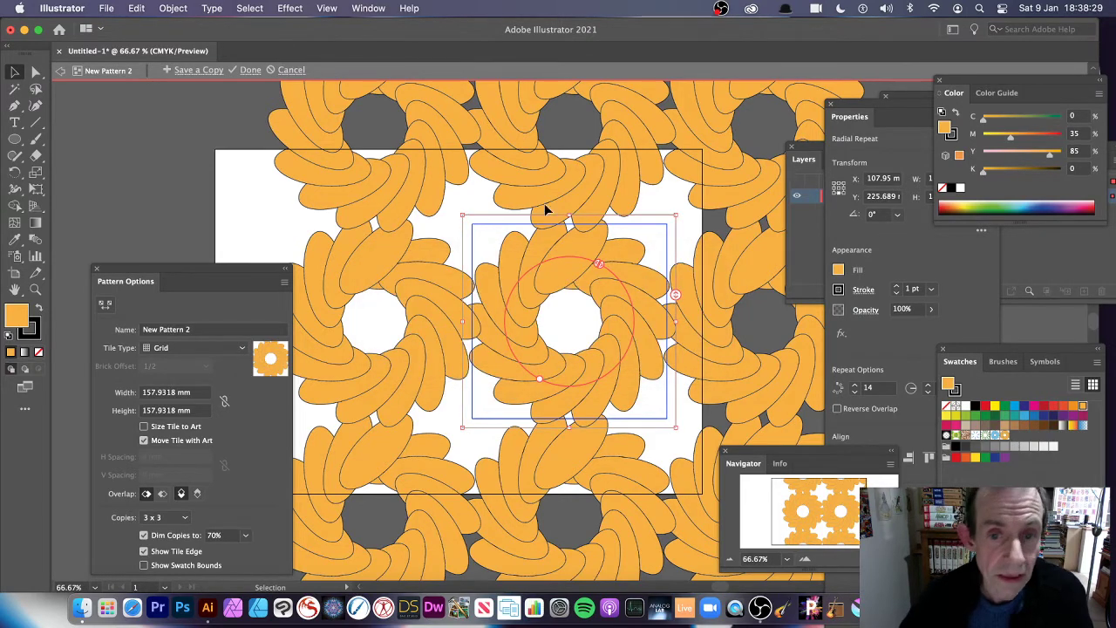
Fill the flower red and save a copy as swatch New Pattern 5.
left_click(948, 206)
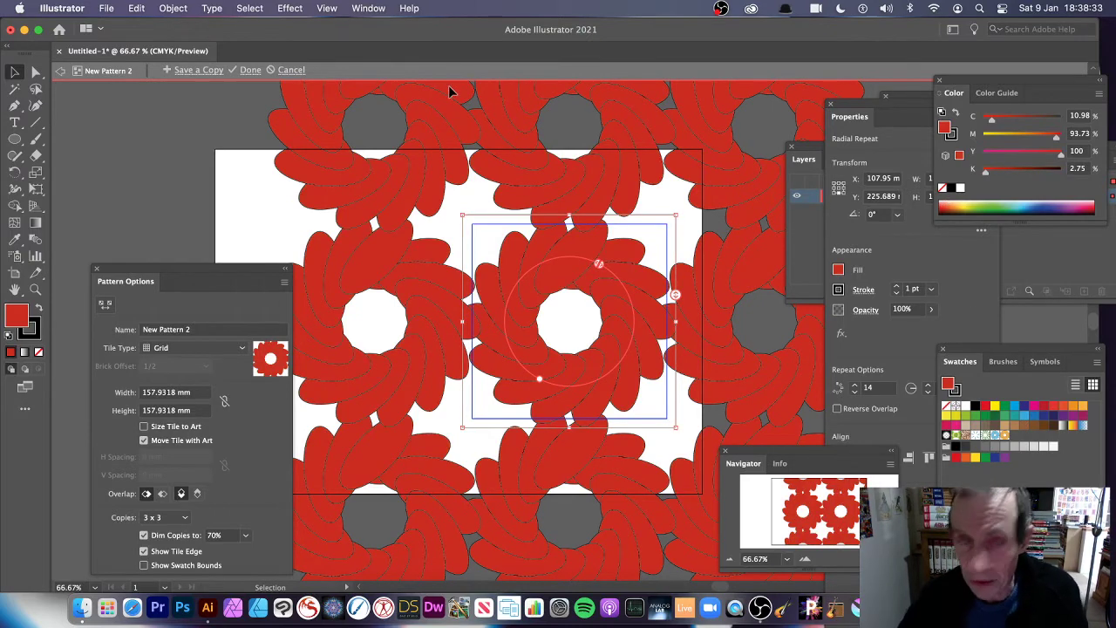
left_click(188, 73)
left_click(626, 340)
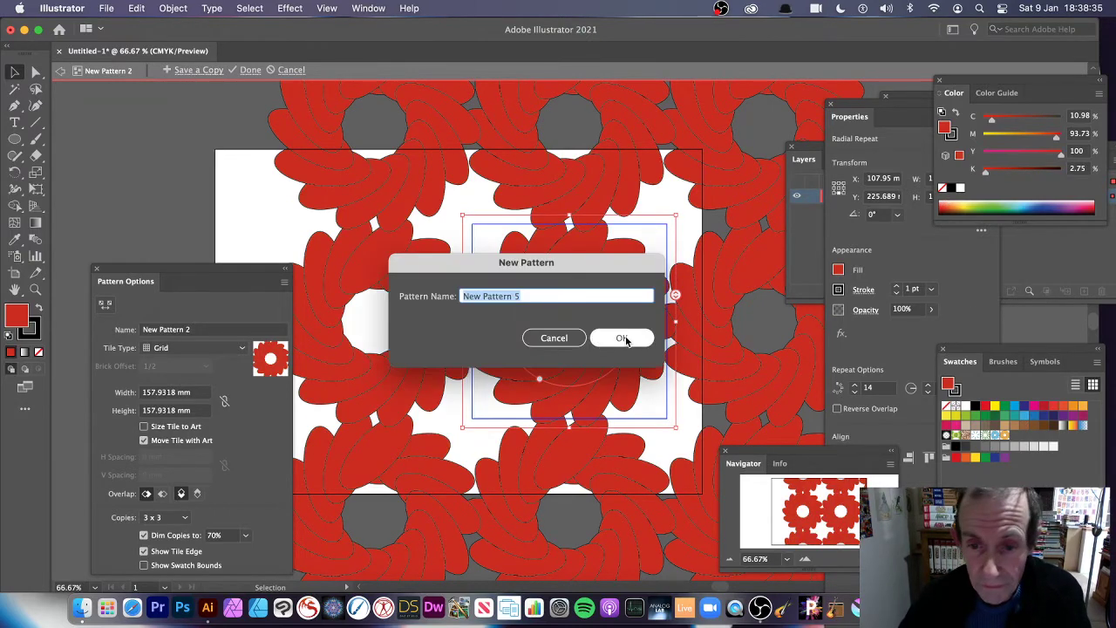
left_click(681, 341)
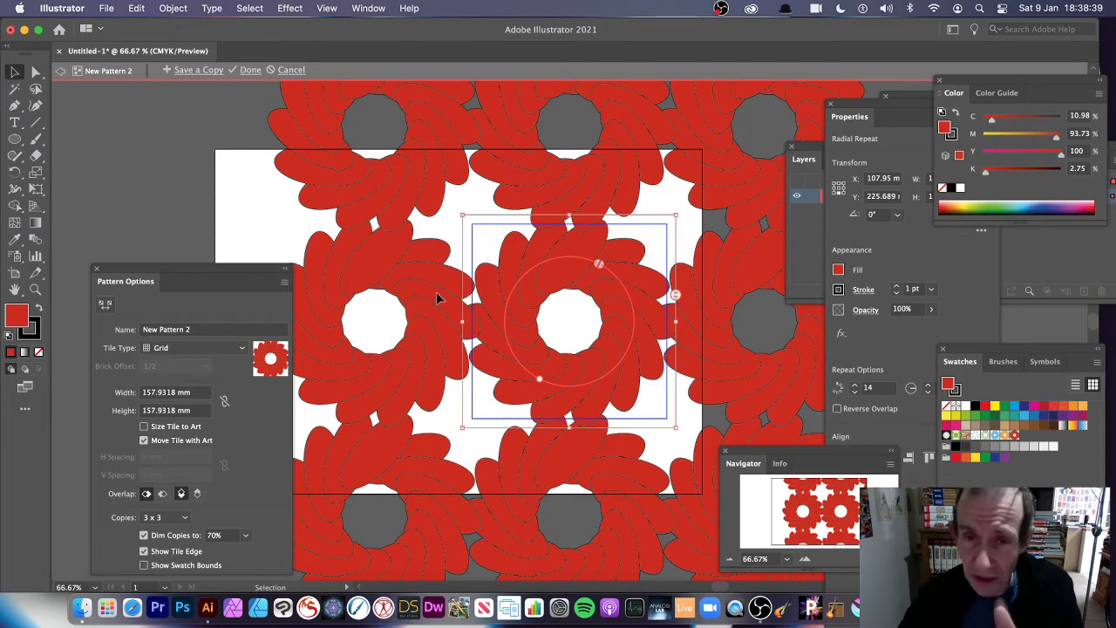
Tighten the petal radius, give petals a 6 pt stroke, and save another swatch copy.
left_click_drag(538, 380, 517, 347)
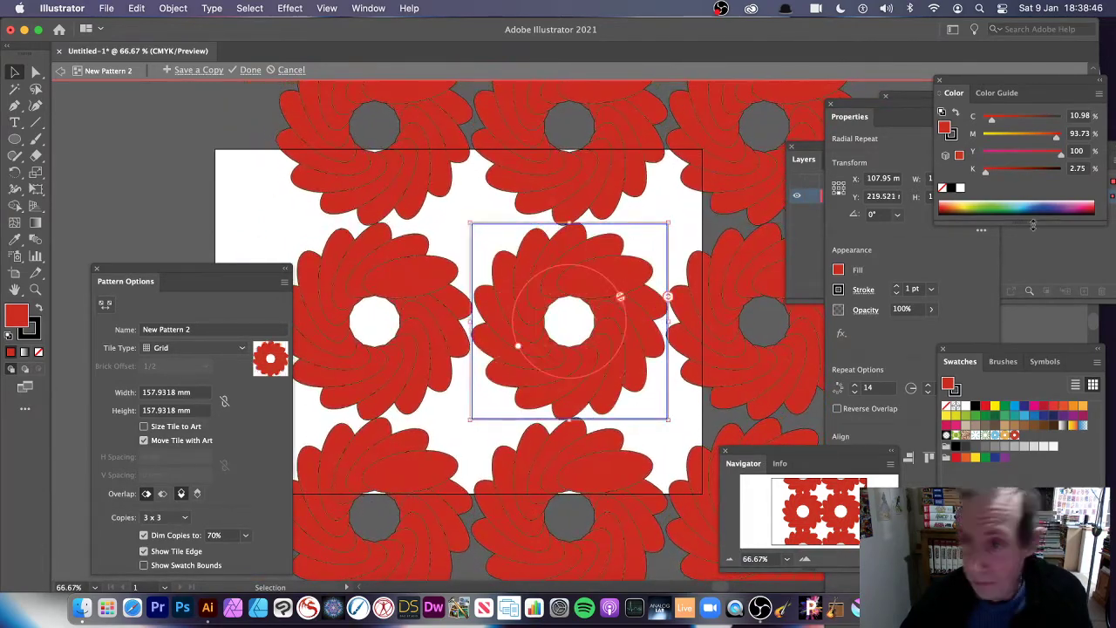
left_click(838, 289)
left_click(930, 288)
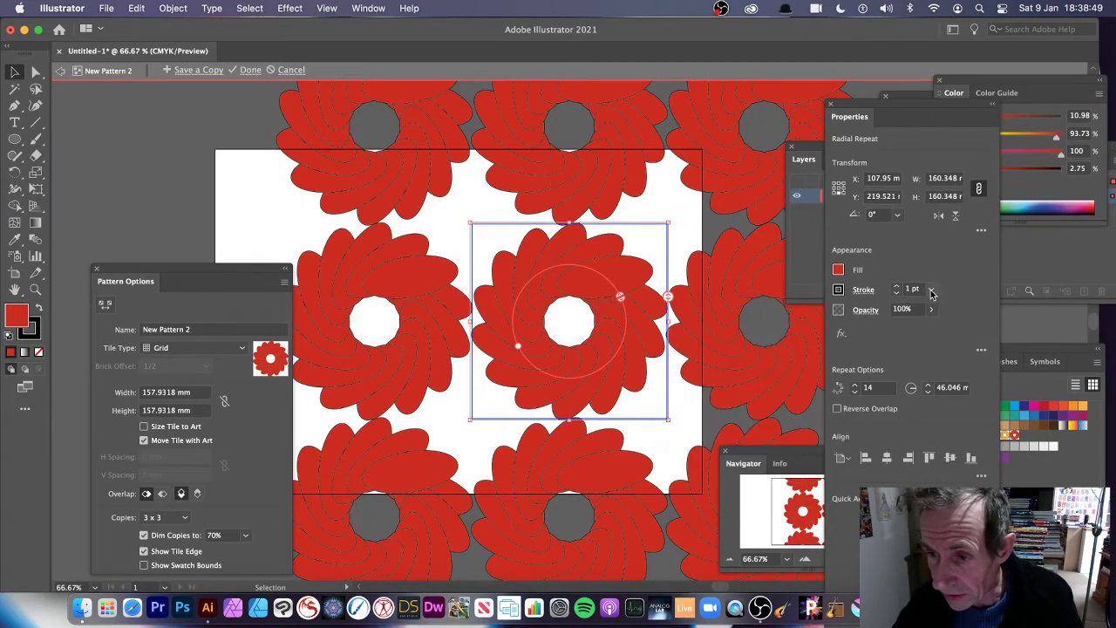
left_click(948, 386)
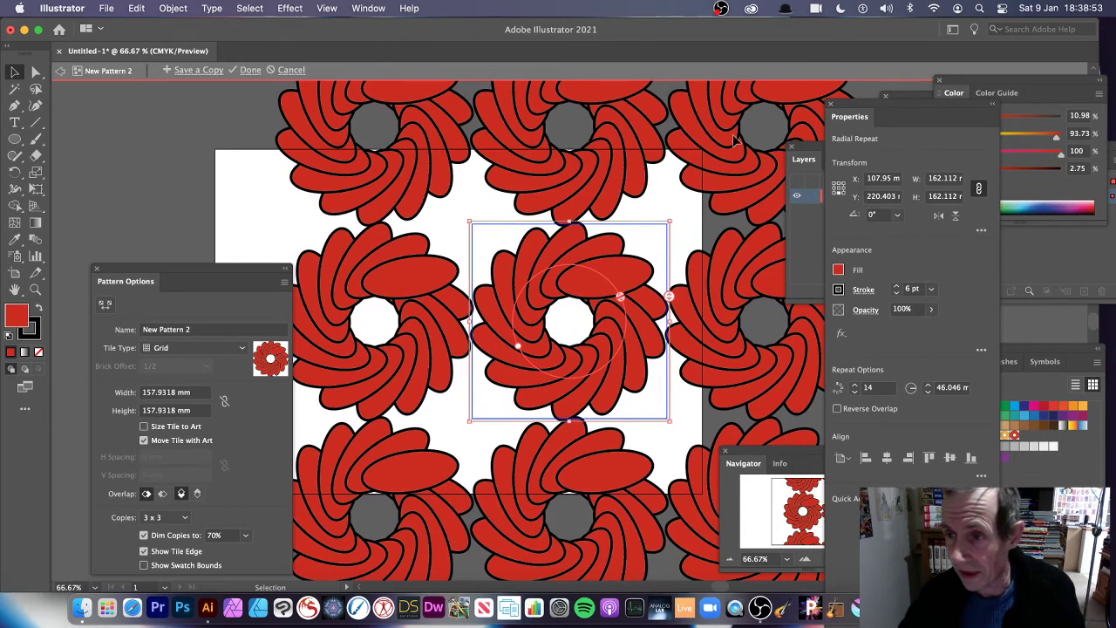
left_click(201, 71)
left_click(636, 340)
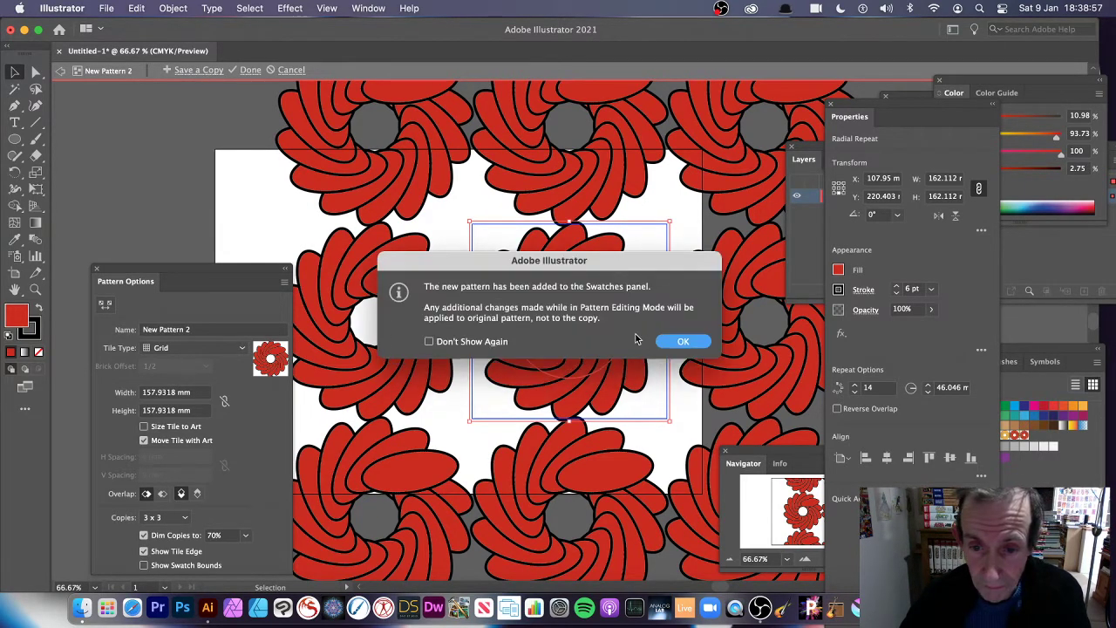
left_click(683, 341)
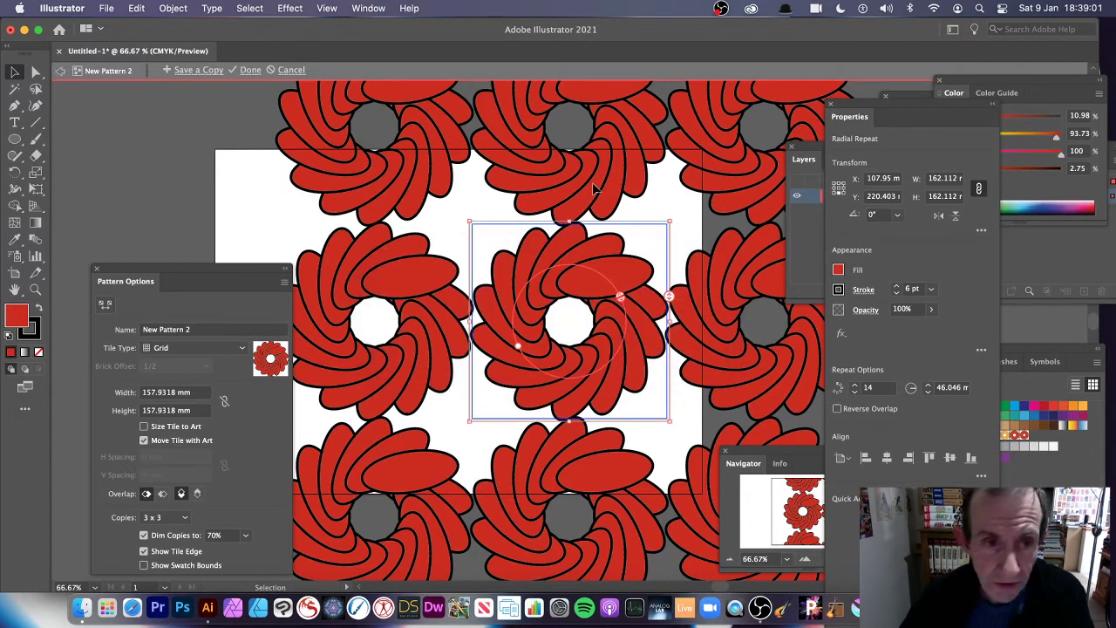
Finish pattern editing, float the Swatches panel separately, and select the blue radial flower.
left_click(246, 70)
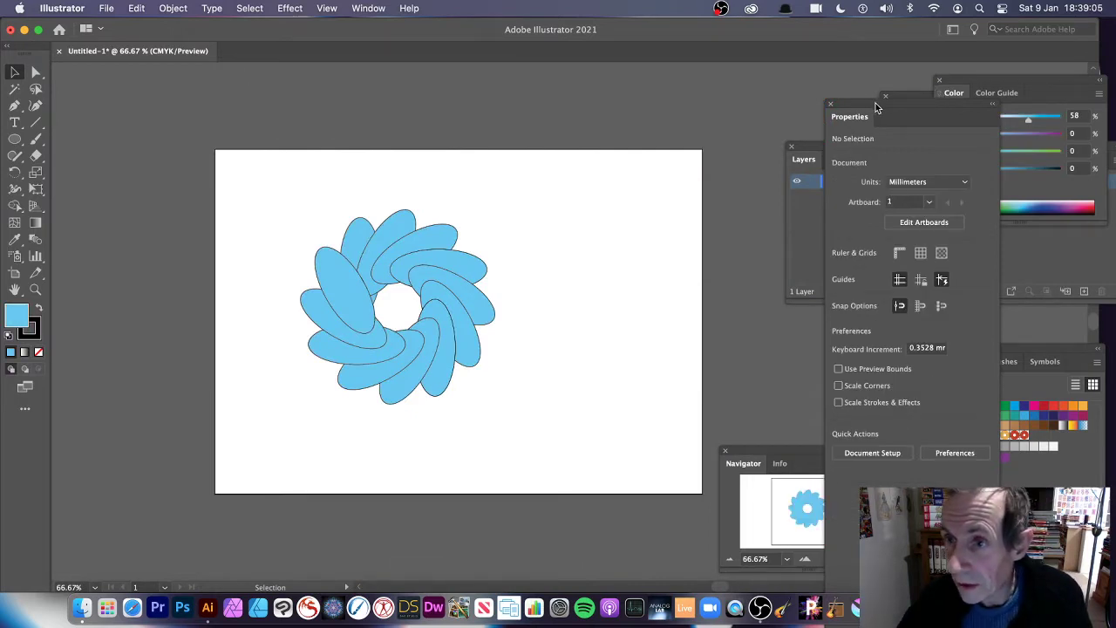
left_click_drag(878, 108, 735, 166)
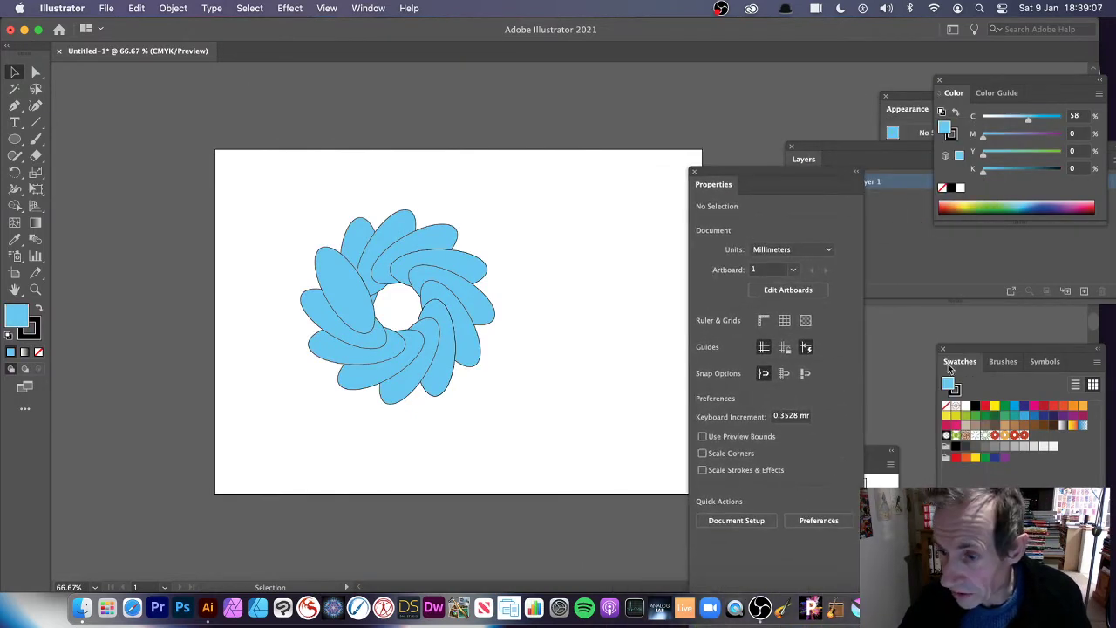
left_click_drag(949, 368, 674, 111)
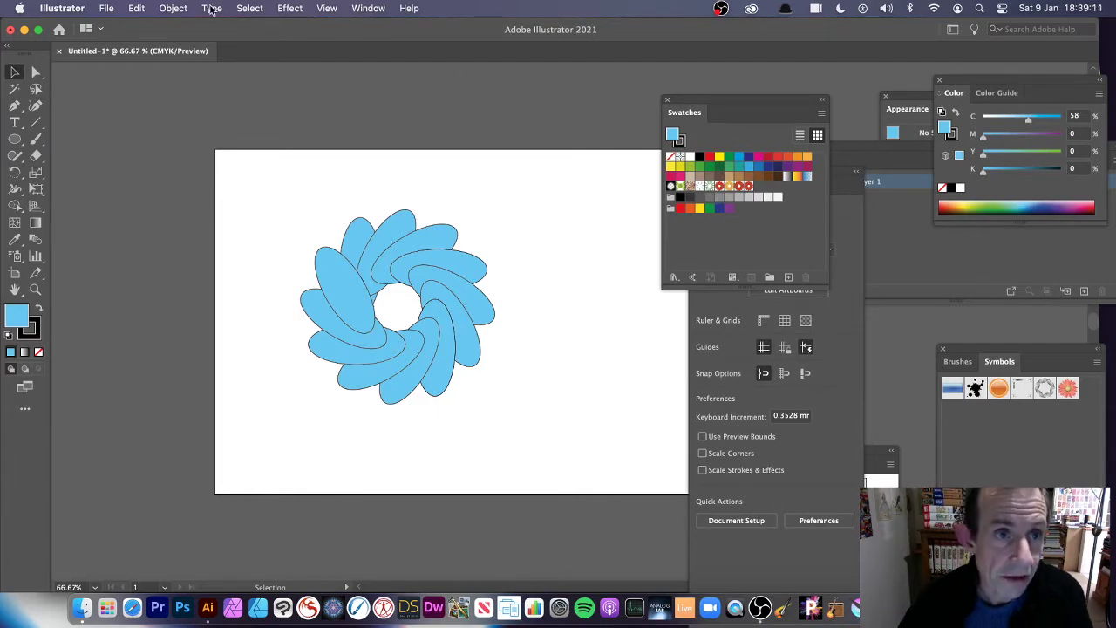
left_click(369, 8)
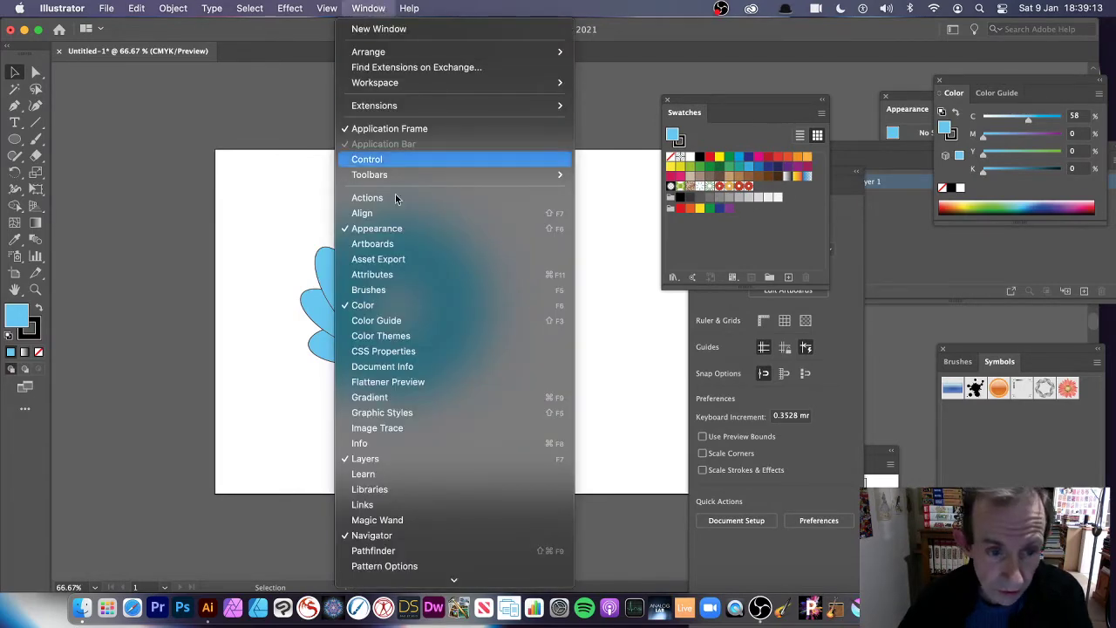
scroll(462, 471, "down", 5)
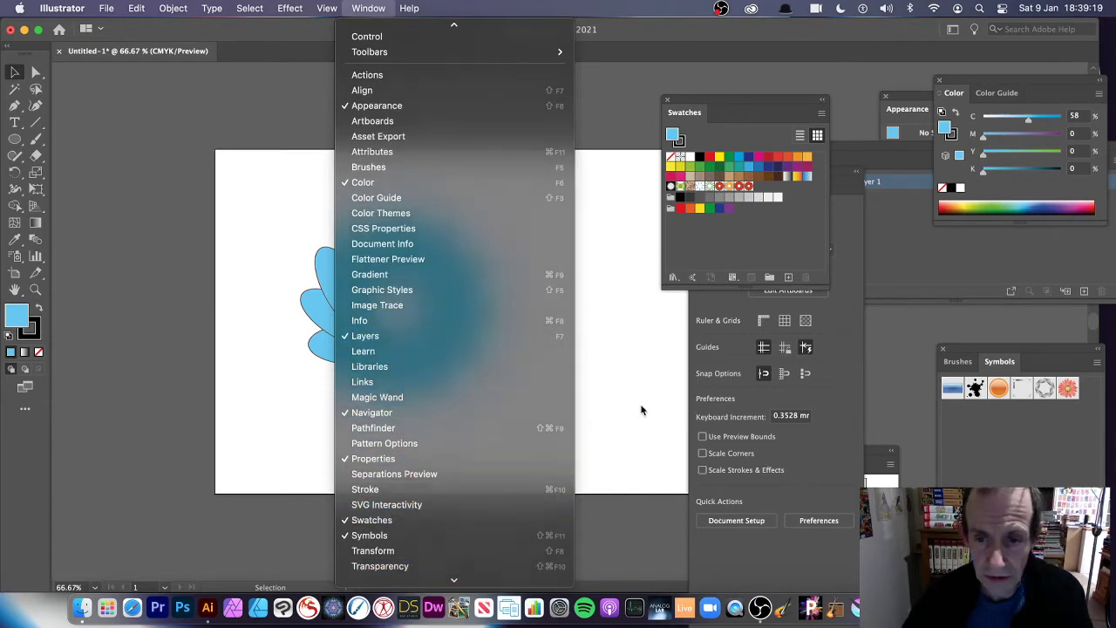
left_click(430, 288)
left_click(430, 287)
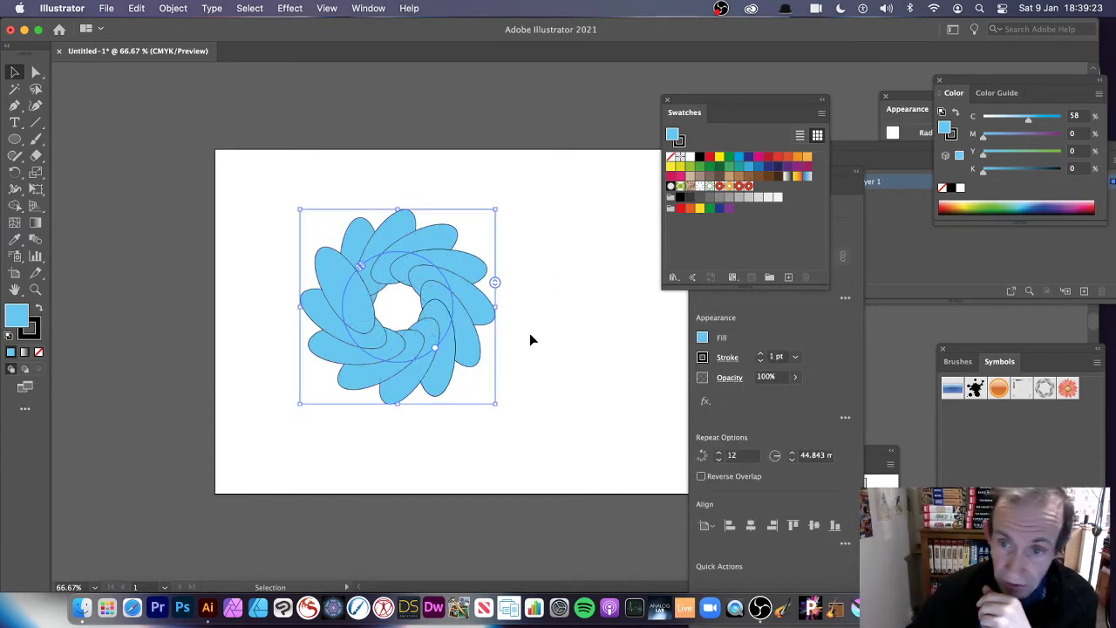
Enlarge the flower, reduce it to 8 petals, then lengthen and curve the source petal into blades.
mouse_move(495, 403)
left_mouse_down()
mouse_move(535, 431)
mouse_move(499, 407)
left_mouse_up()
left_click_drag(497, 282, 496, 317)
double_click(473, 272)
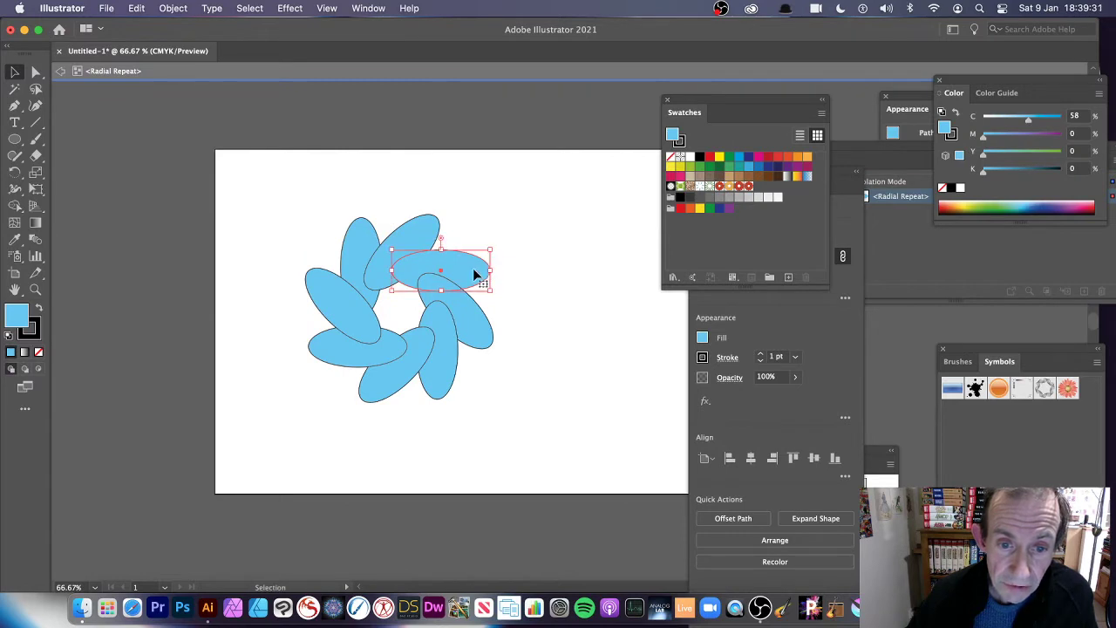
left_click_drag(491, 270, 563, 269)
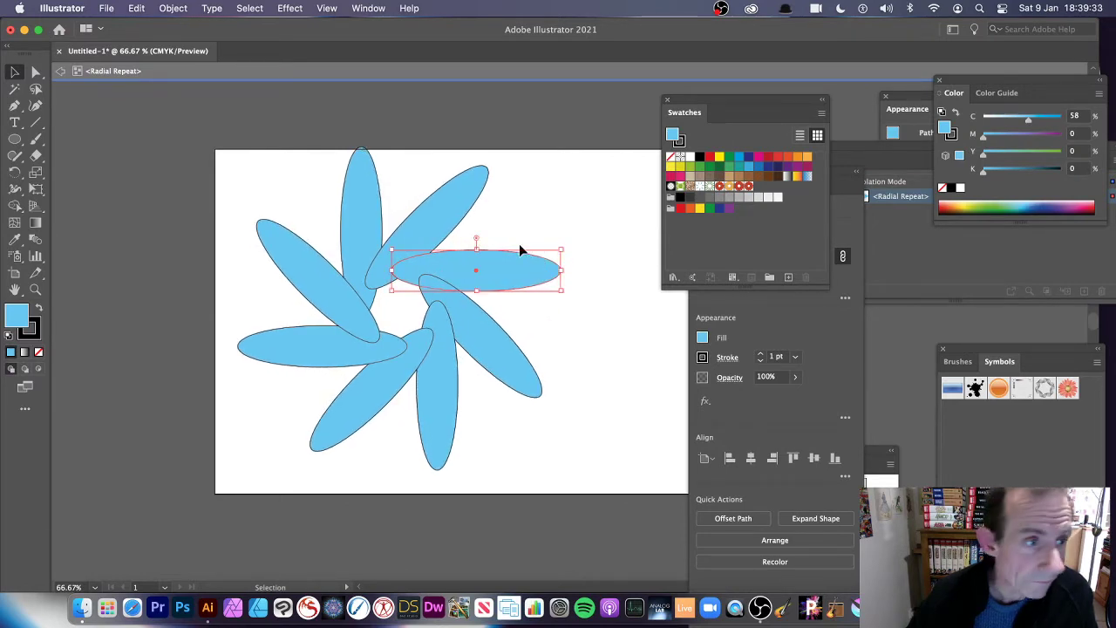
left_click(35, 108)
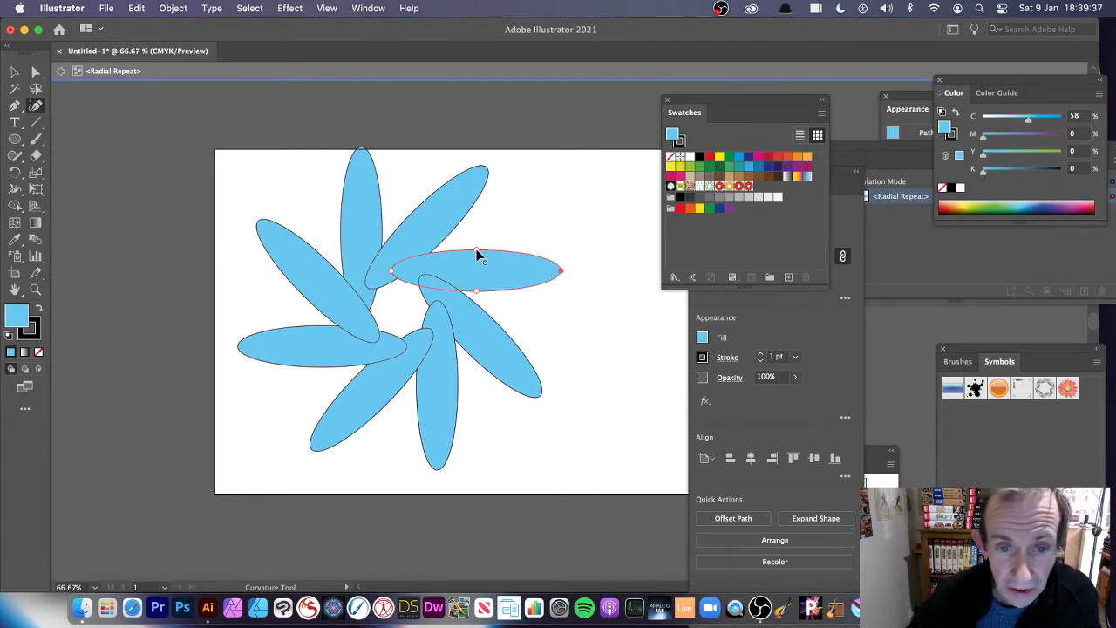
left_click_drag(478, 254, 489, 231)
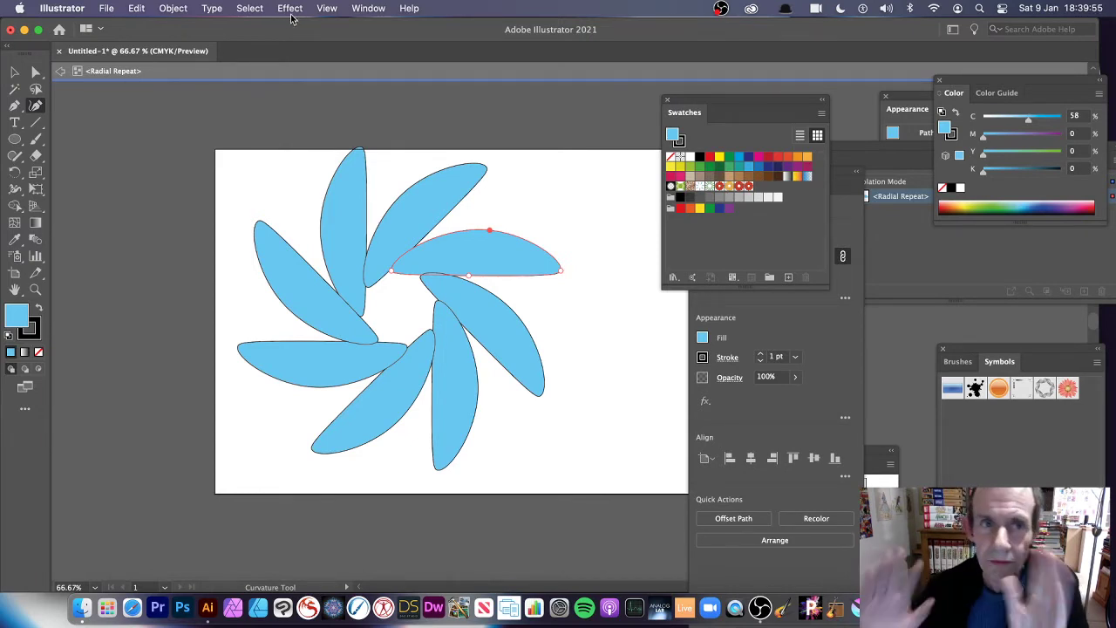
Give the petals a deeper Off-Axis Front 3D Extrude & Bevel, then exit isolation mode.
left_click(290, 8)
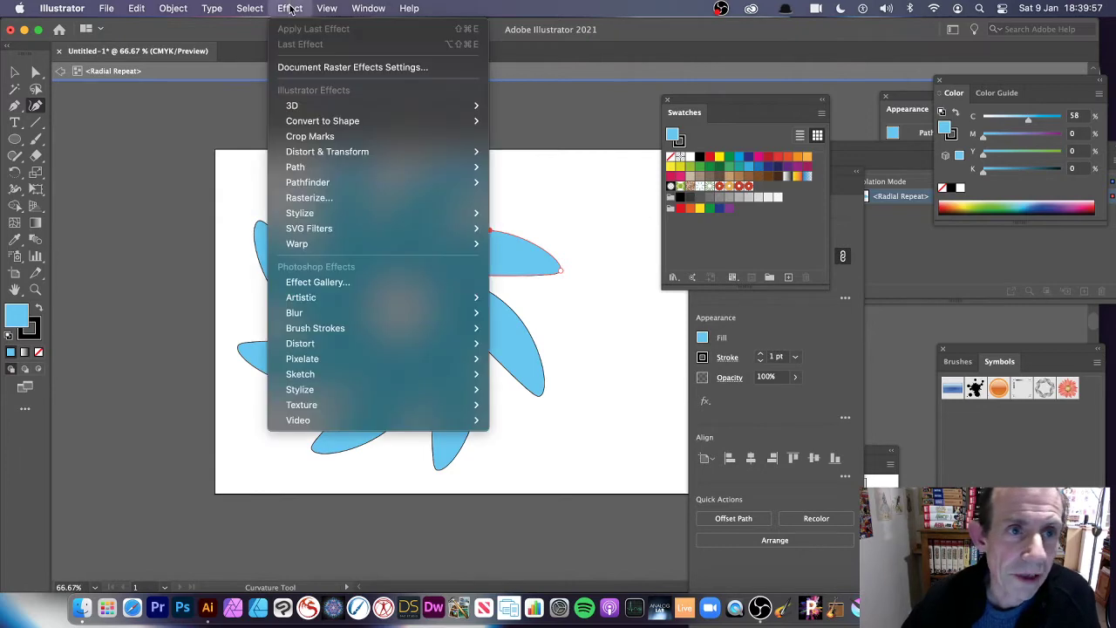
mouse_move(299, 105)
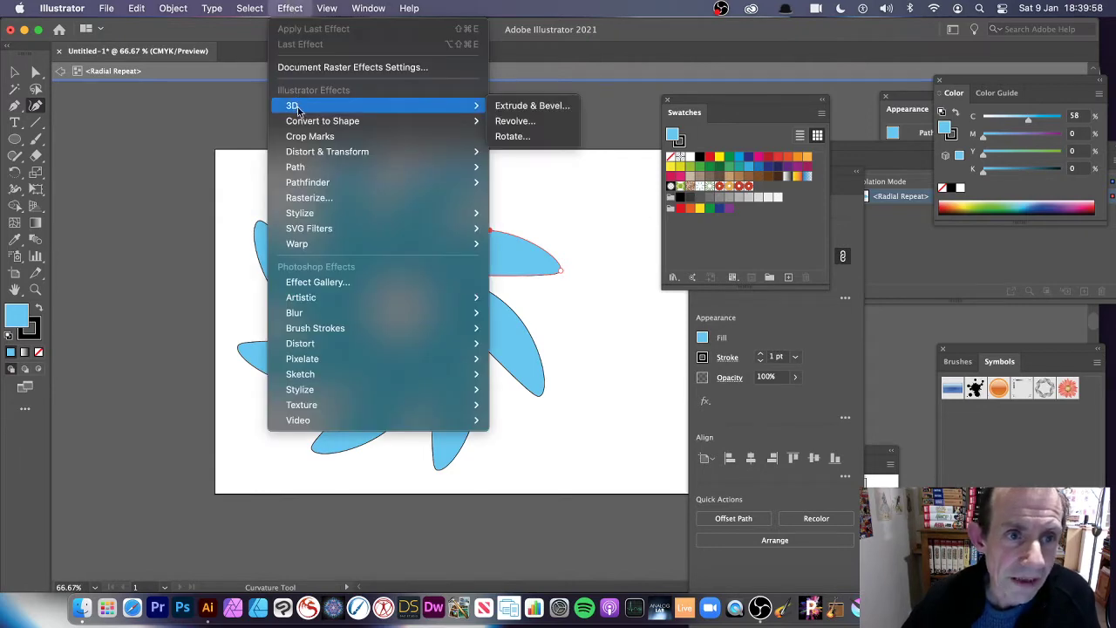
left_click(530, 106)
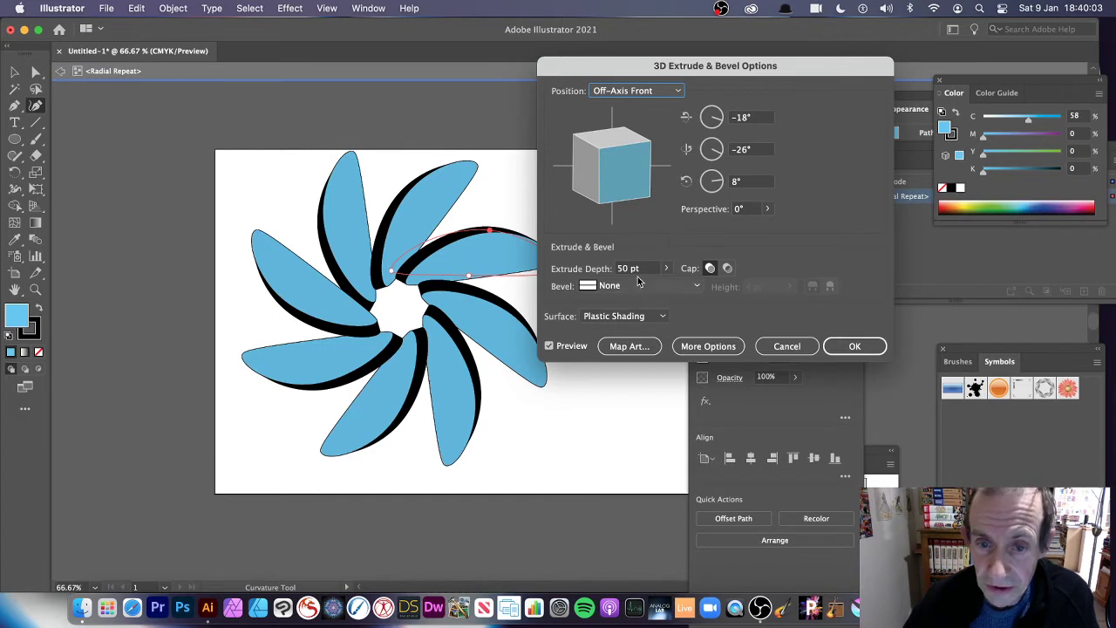
left_click(667, 267)
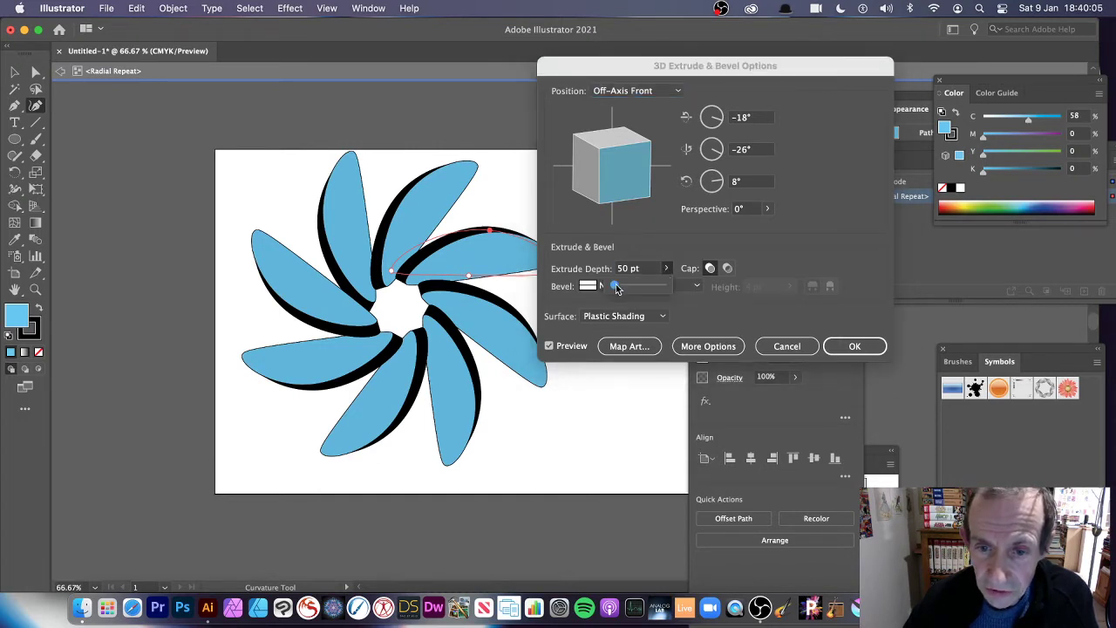
left_click_drag(615, 285, 615, 287)
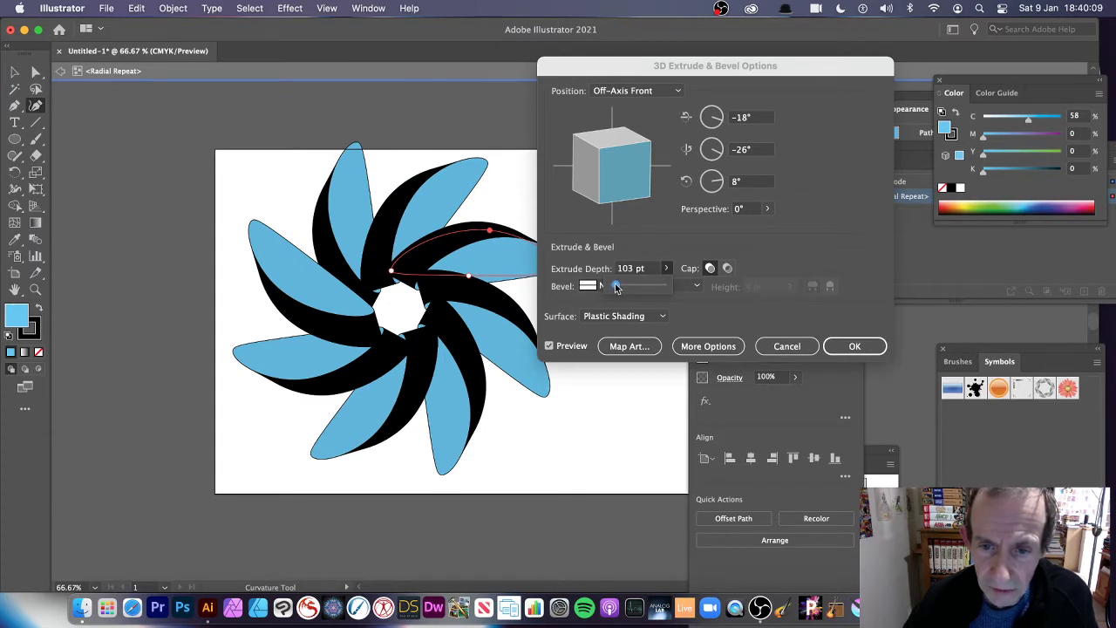
left_click(855, 346)
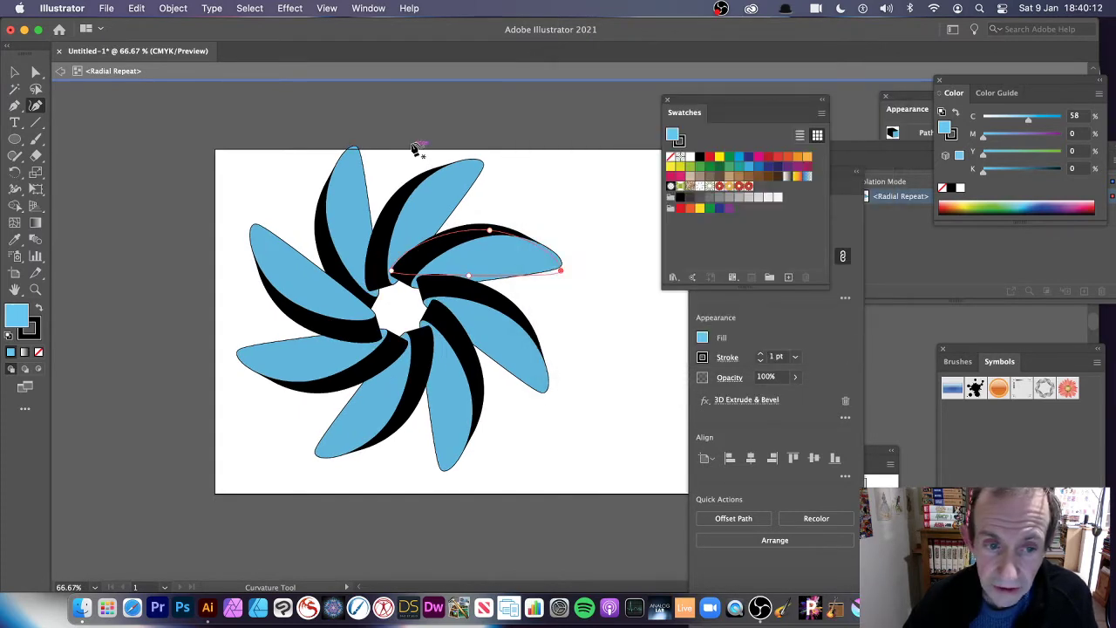
left_click(60, 70)
Select the whole extruded radial repeat and make a pattern from it.
left_click(422, 251)
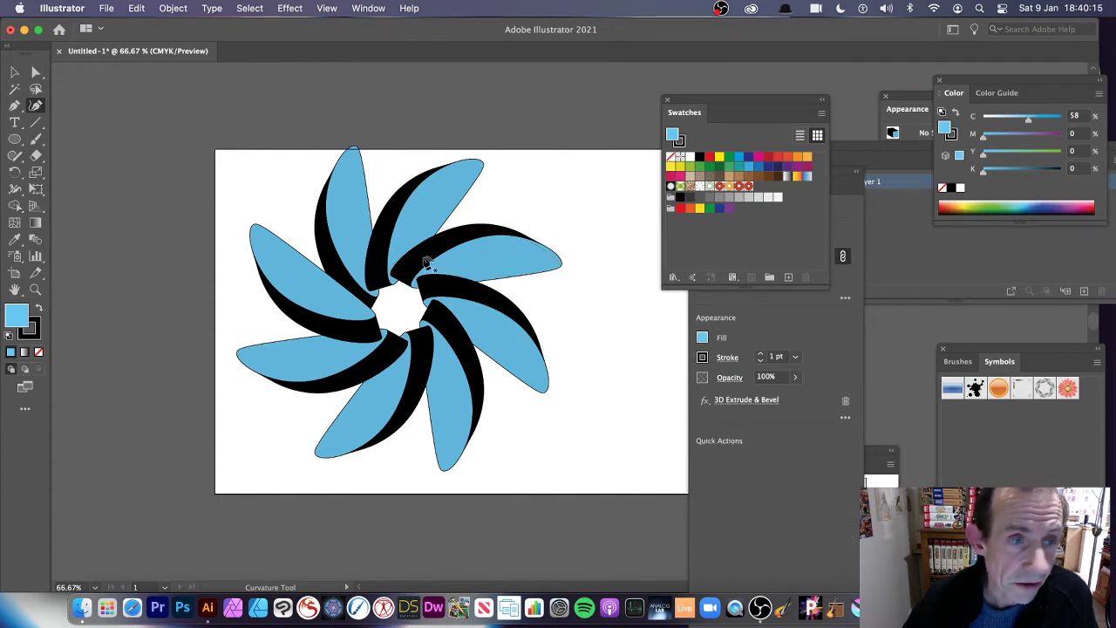
key("super+shift+a")
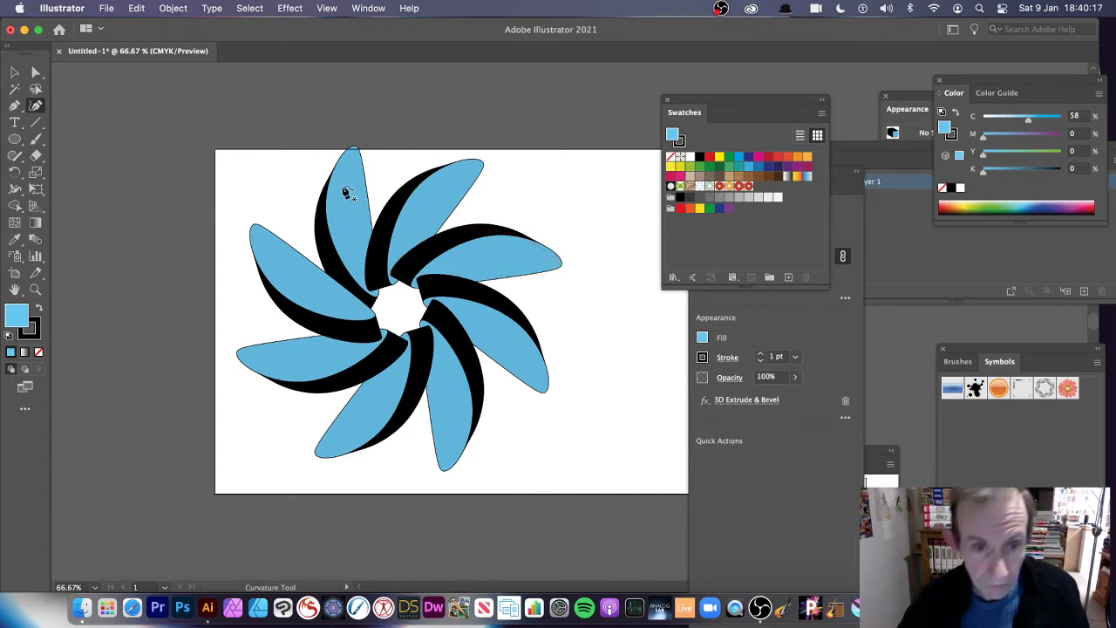
left_click(18, 72)
left_click(441, 264)
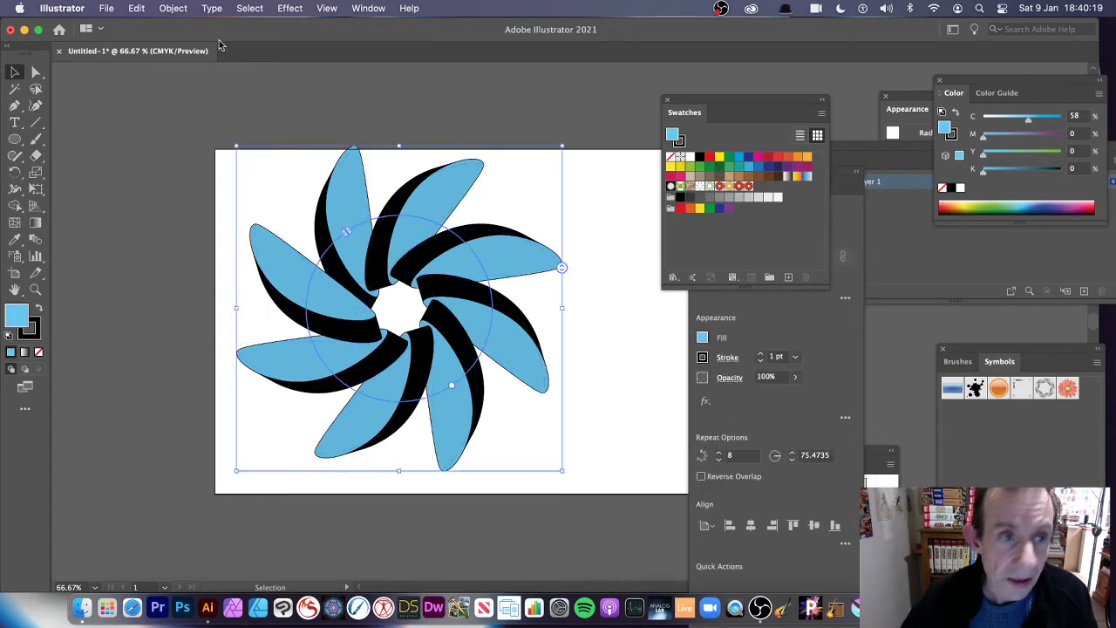
left_click(171, 8)
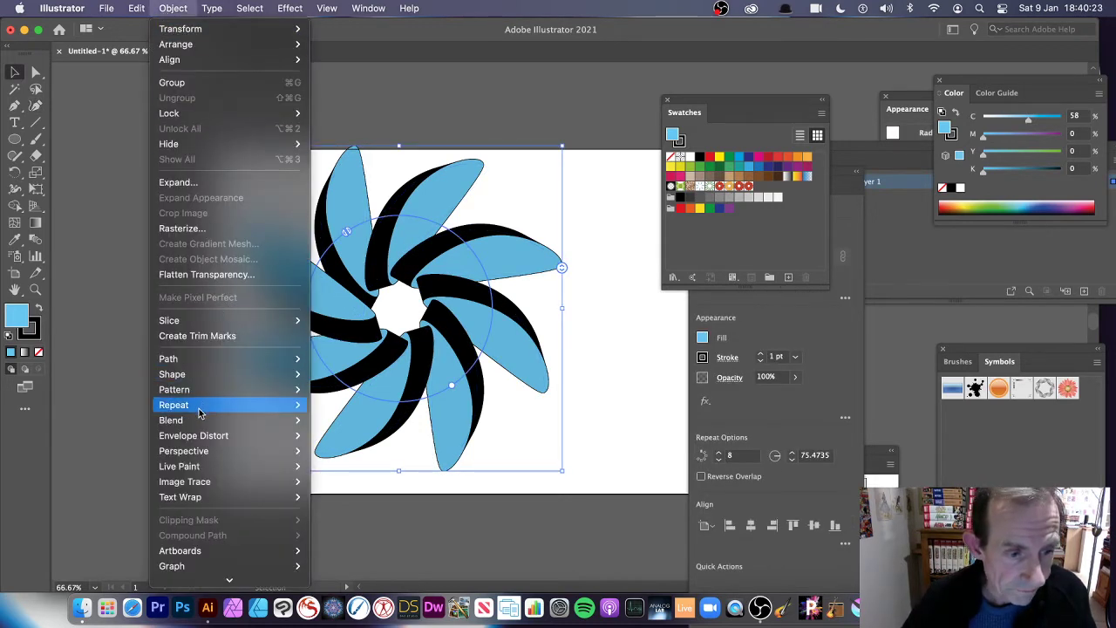
mouse_move(205, 400)
left_click(347, 392)
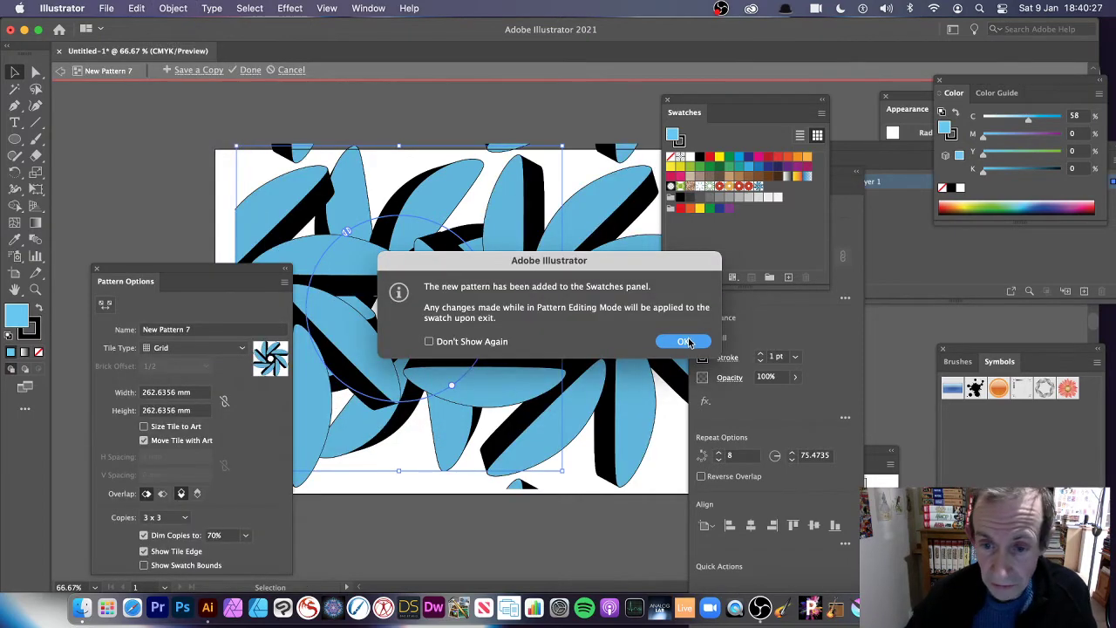
Try Brick by Row tiling, then set the pattern's tile type back to Grid.
left_click(685, 341)
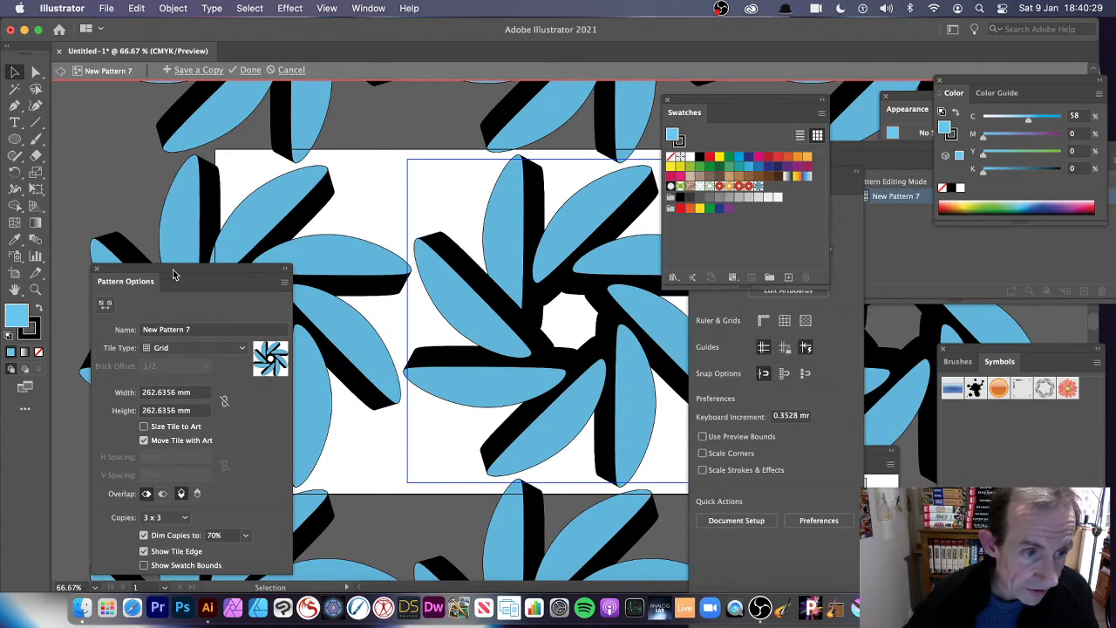
left_click_drag(172, 275, 169, 108)
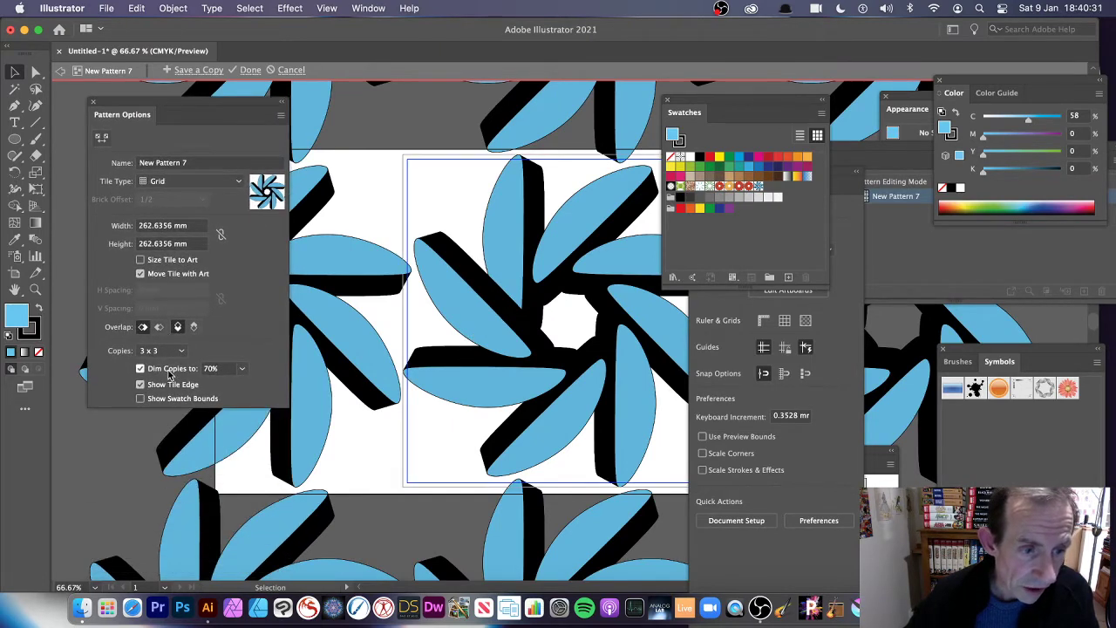
left_click(234, 183)
left_click(179, 207)
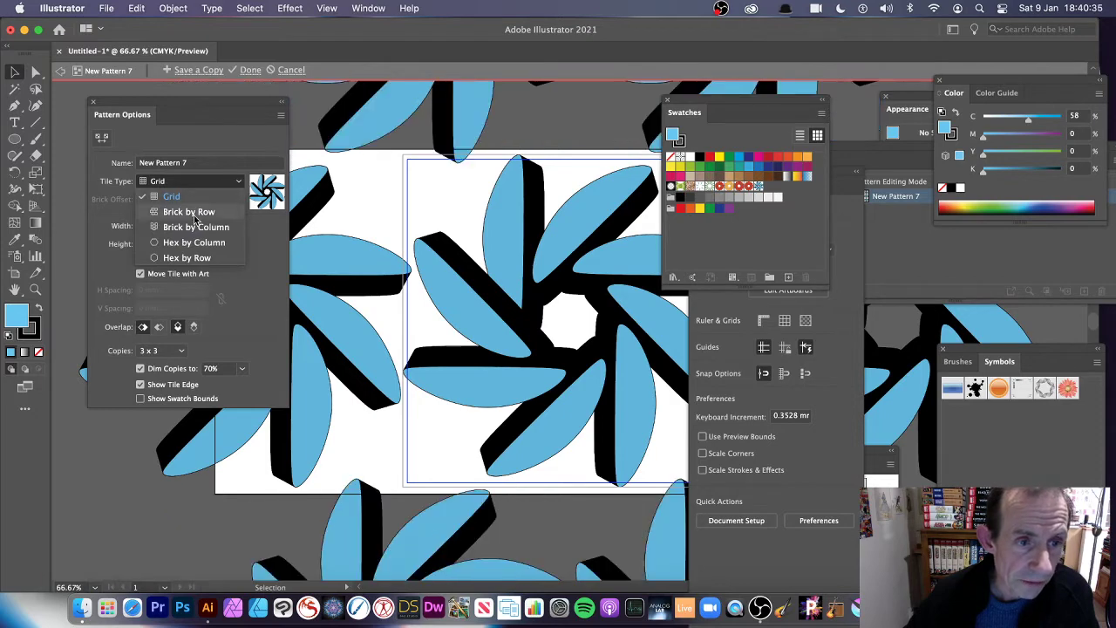
left_click(238, 185)
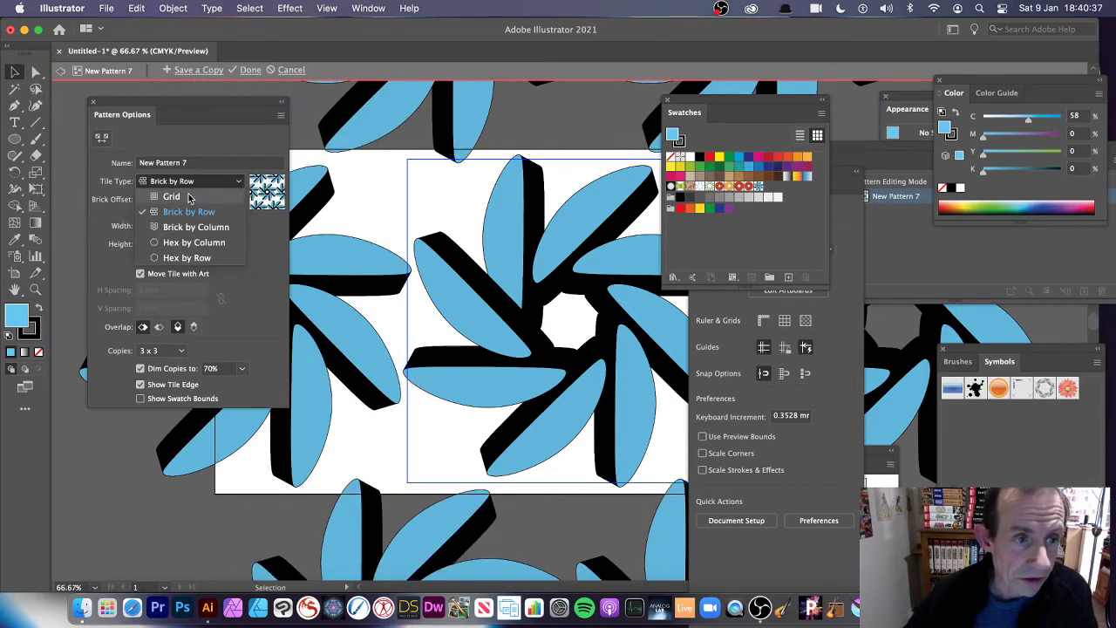
left_click(189, 199)
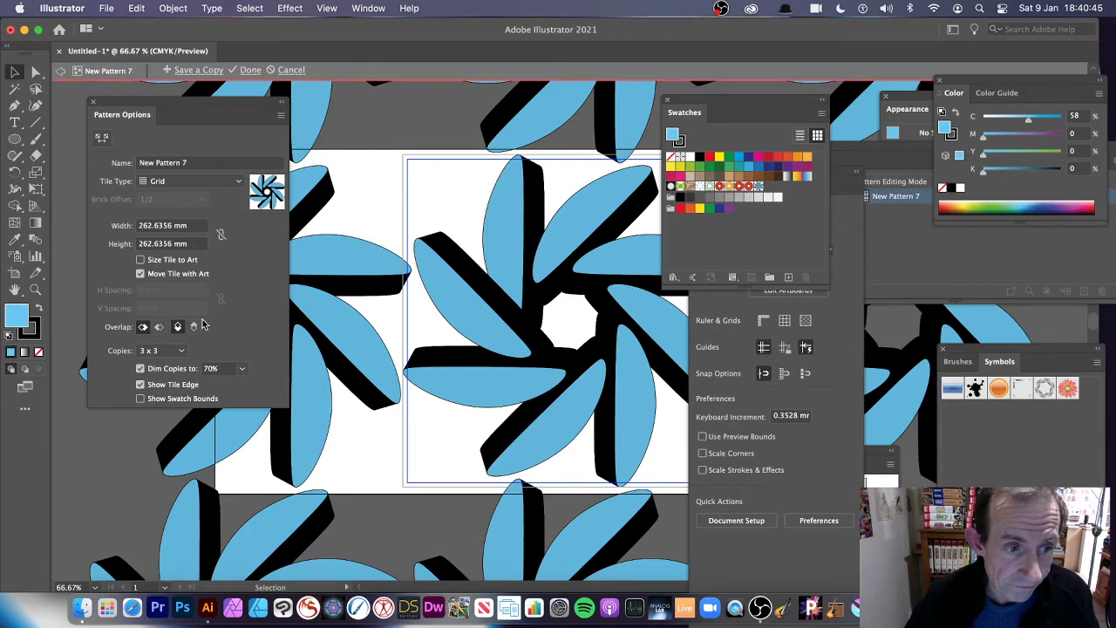
left_click(93, 102)
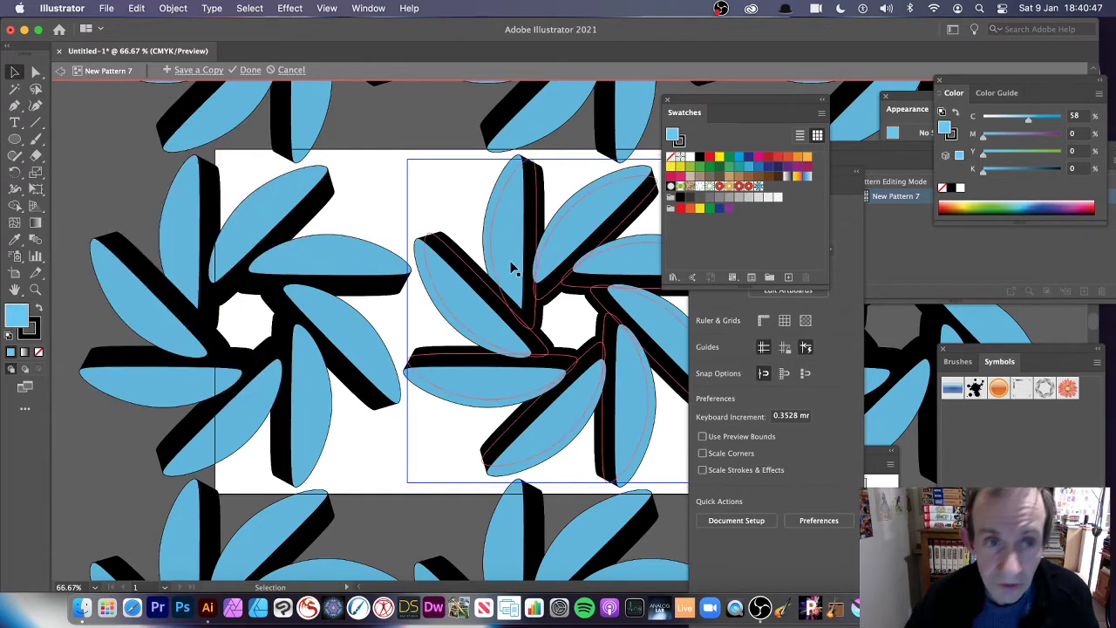
Save a pattern copy named New Pattern 8 and finish pattern editing.
left_click(206, 73)
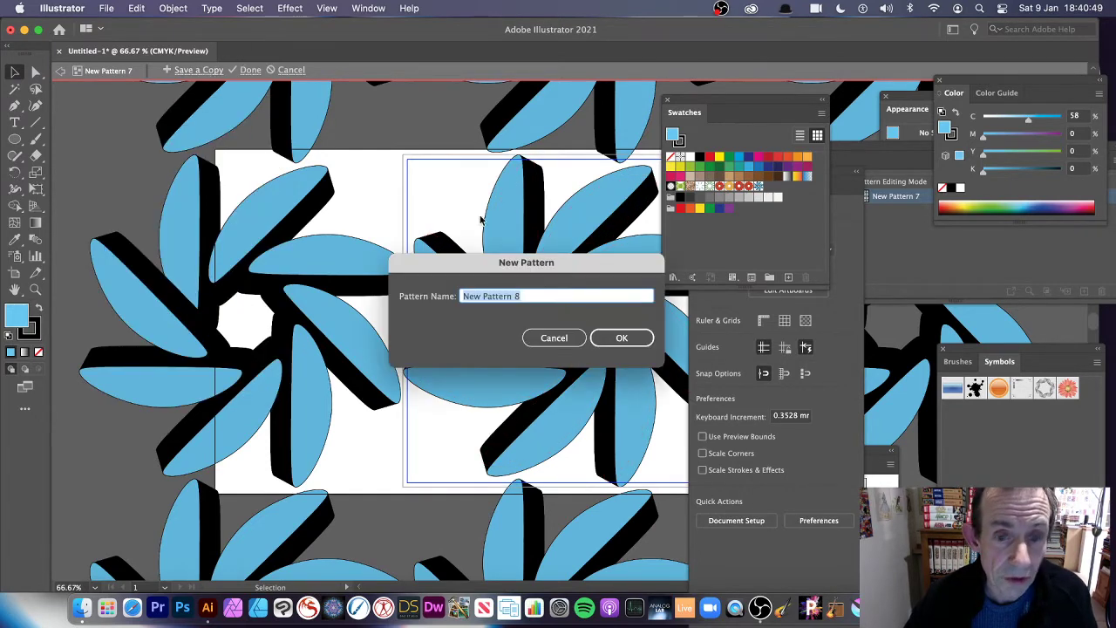
left_click(633, 337)
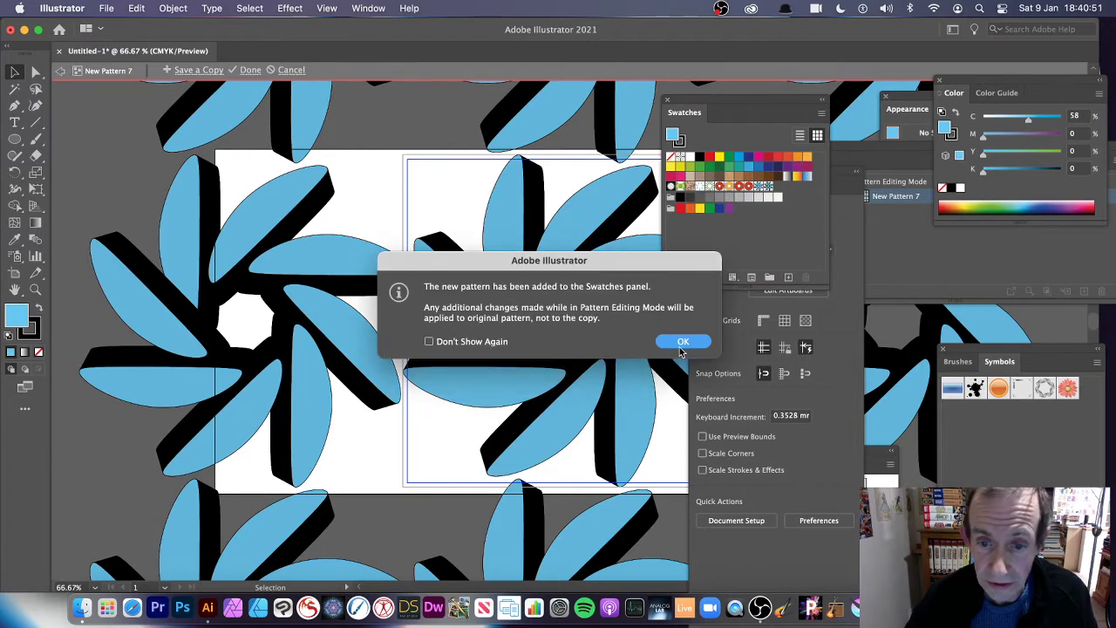
left_click(682, 343)
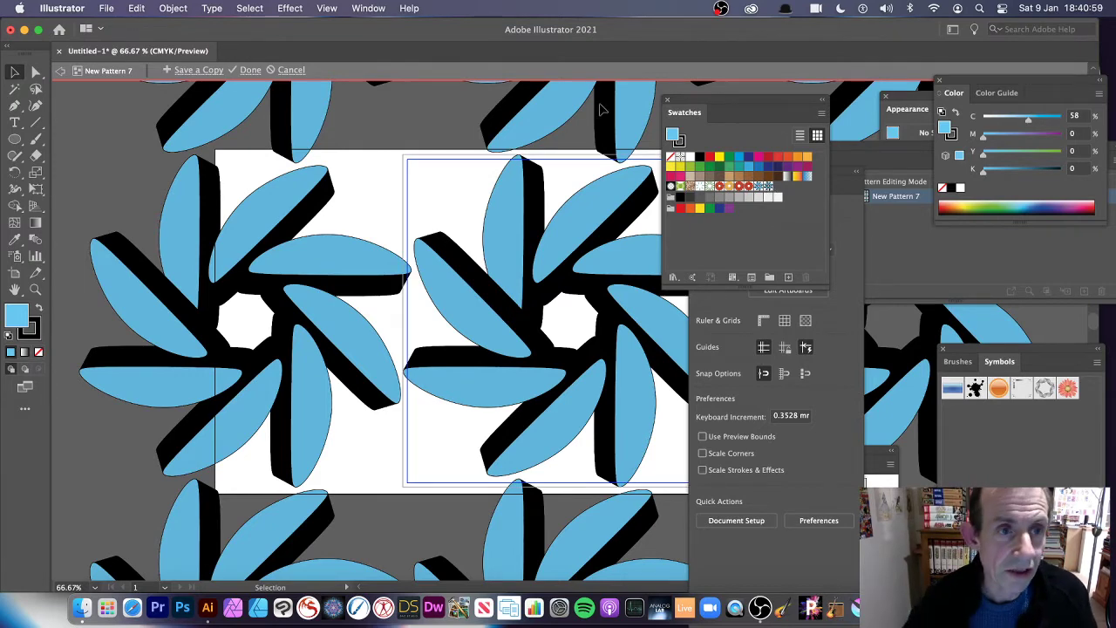
left_click(294, 70)
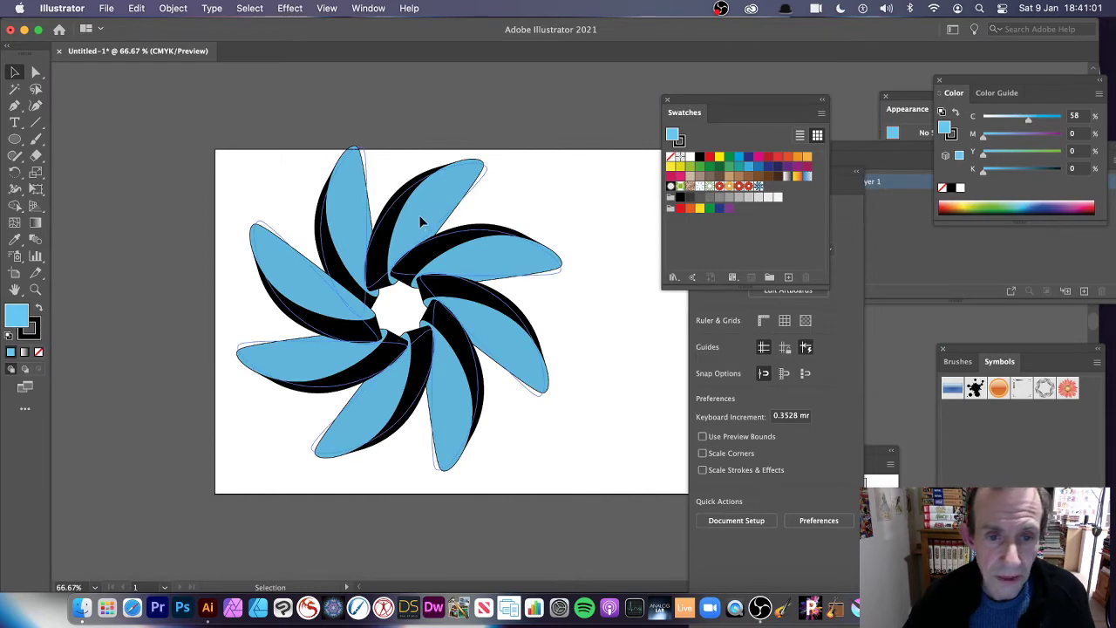
Delete the flower, then edit New Pattern 6 with a wider petal ring filled blue.
left_click_drag(419, 216, 282, 187)
key("Delete")
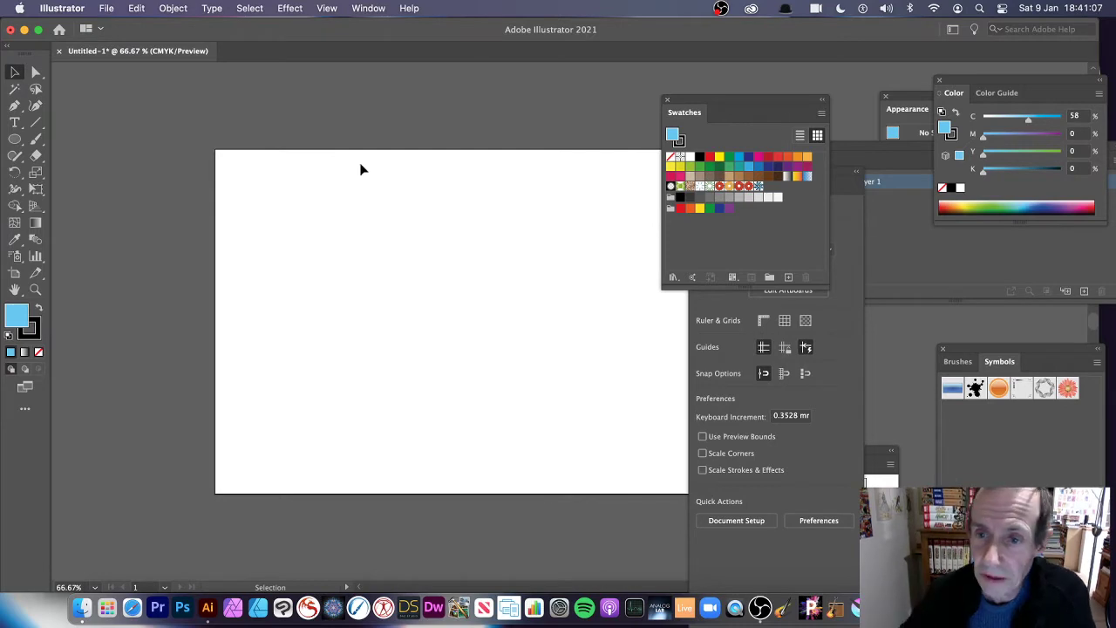
double_click(748, 187)
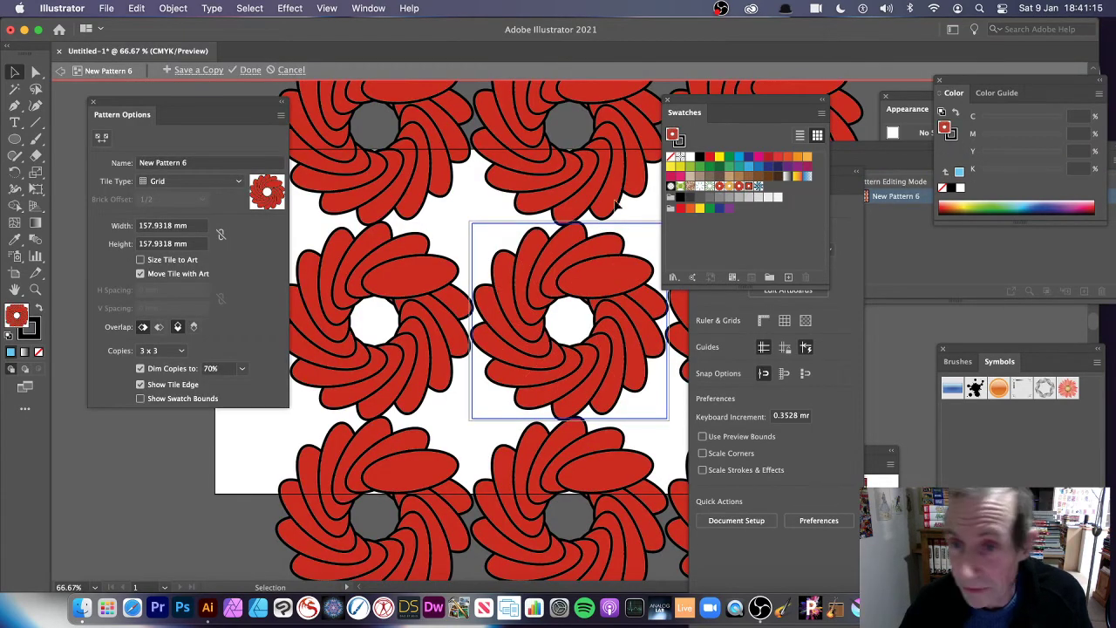
left_click(558, 370)
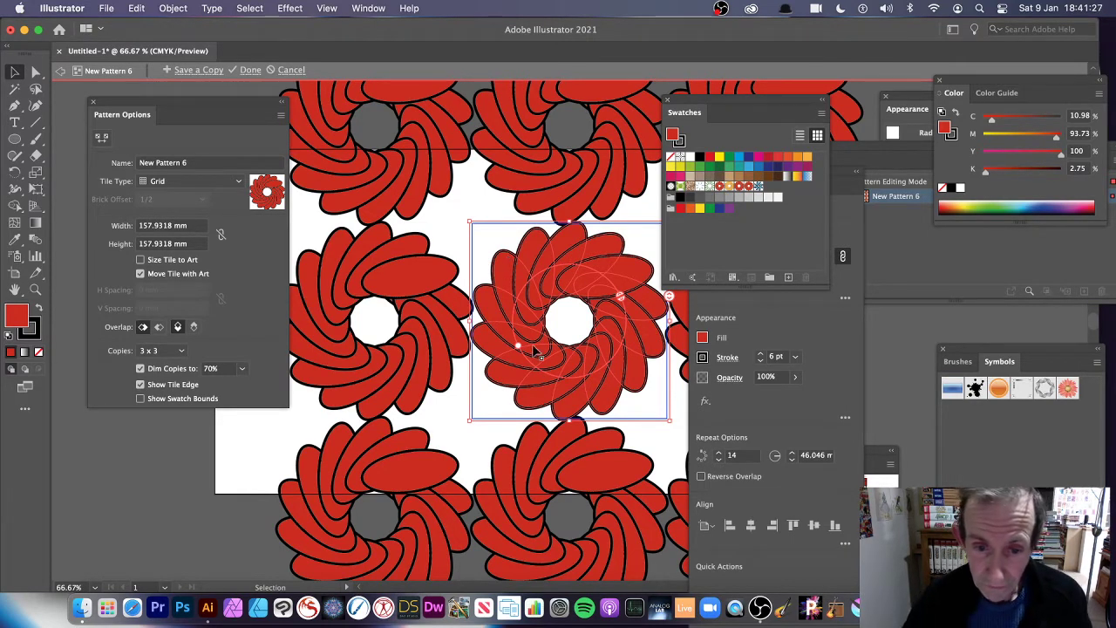
left_click_drag(519, 347, 634, 328)
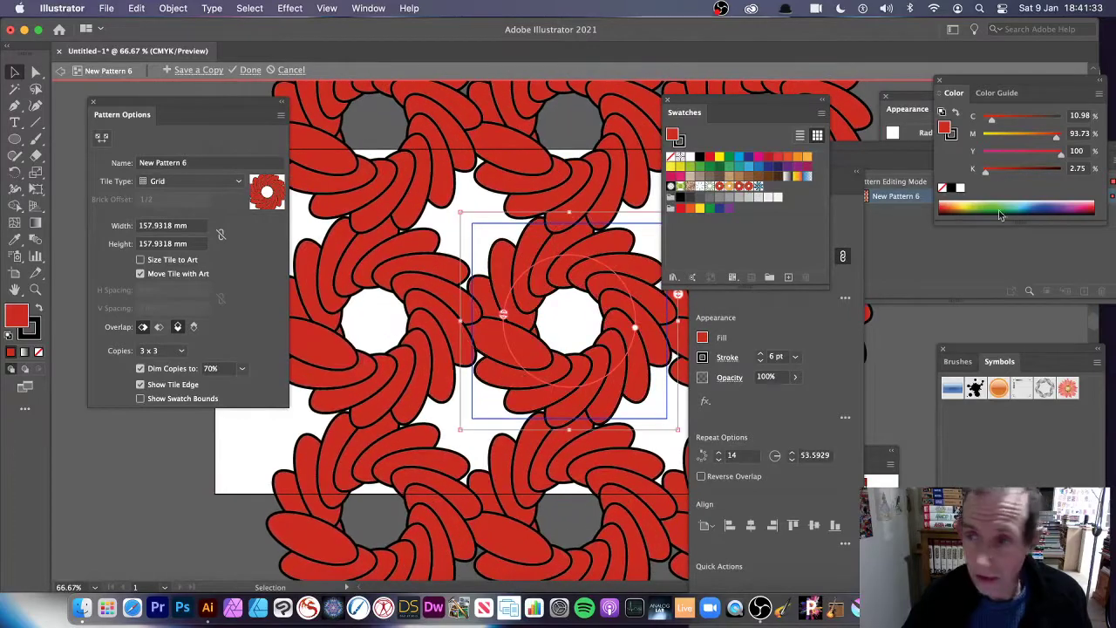
left_click(1032, 204)
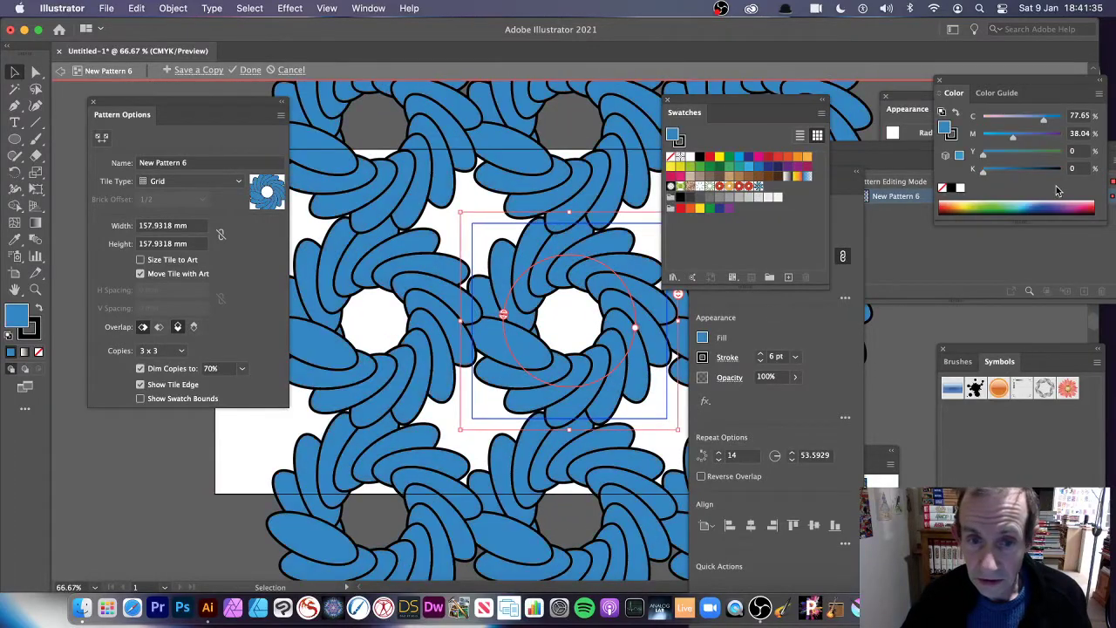
Save the blue pattern as a swatch copy and cancel out of pattern editing.
left_click(199, 69)
left_click(622, 337)
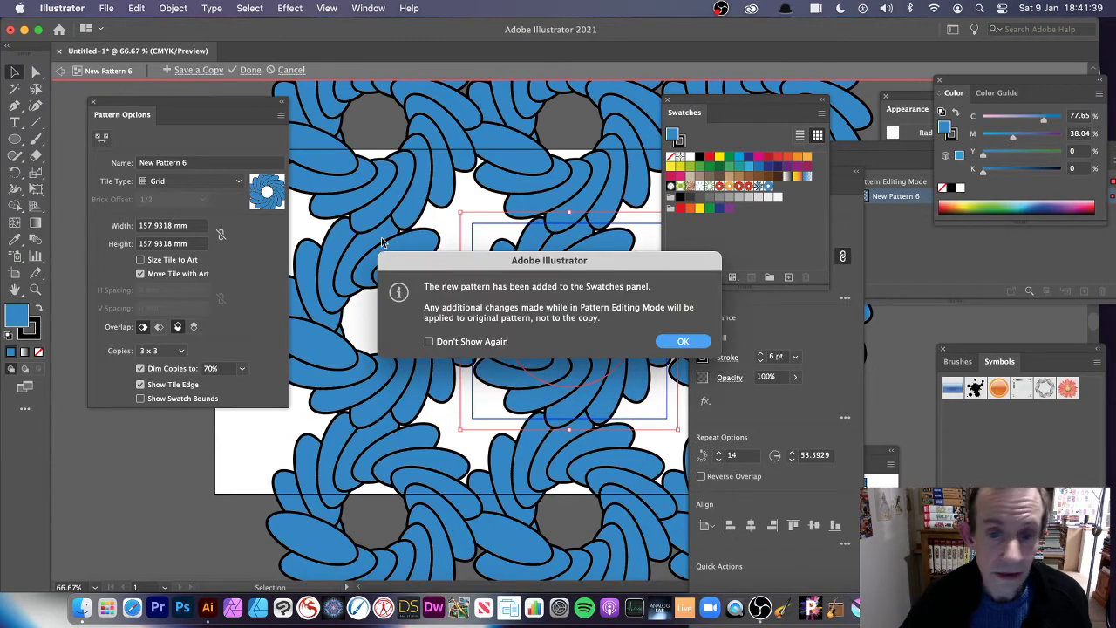
left_click(684, 341)
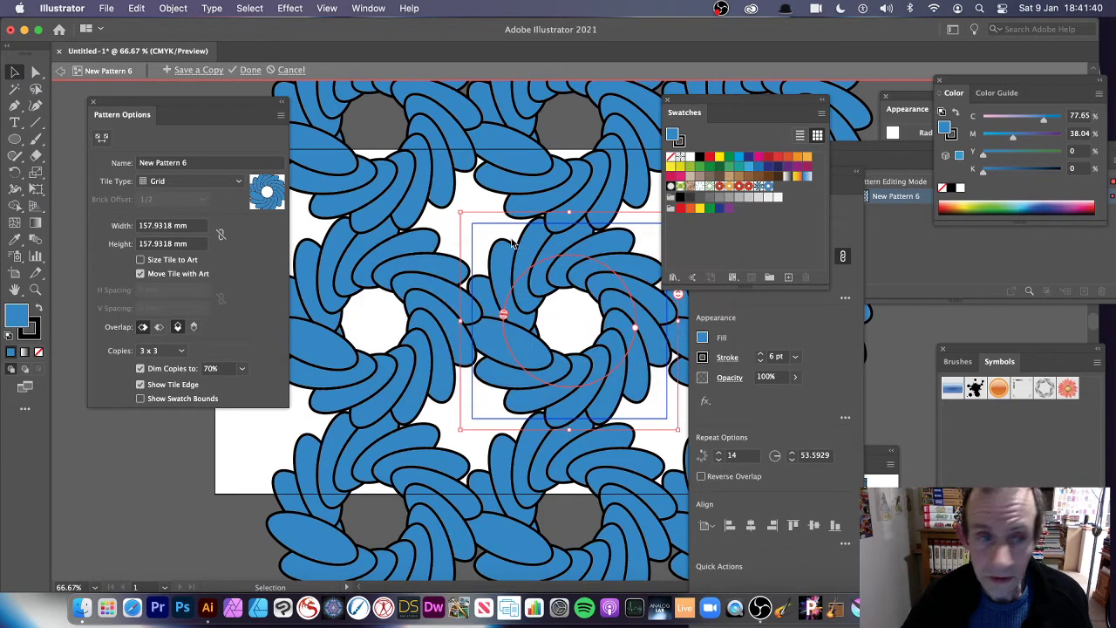
left_click(291, 70)
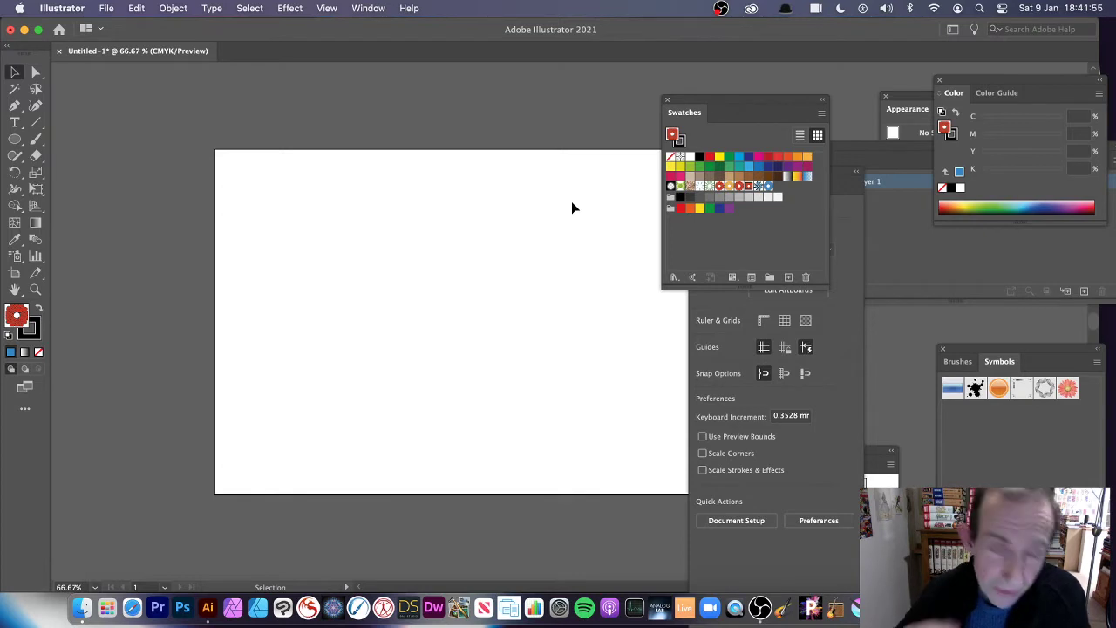
Draw an ellipse and try the blue, striped and orange swirl pattern fills on it.
left_click(15, 140)
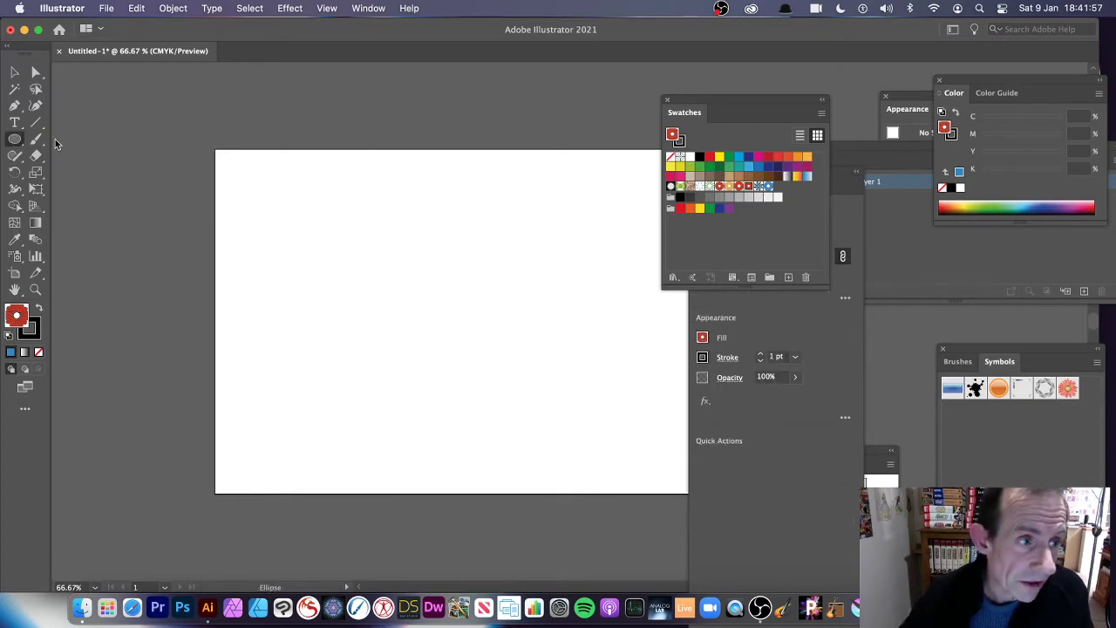
left_click_drag(343, 238, 549, 297)
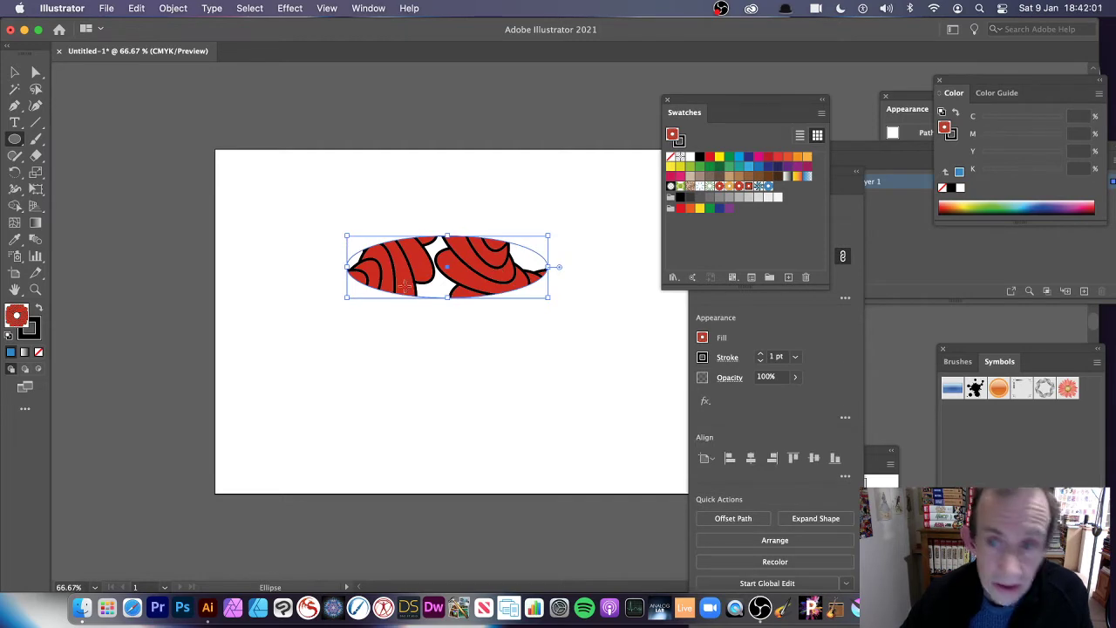
left_click(766, 192)
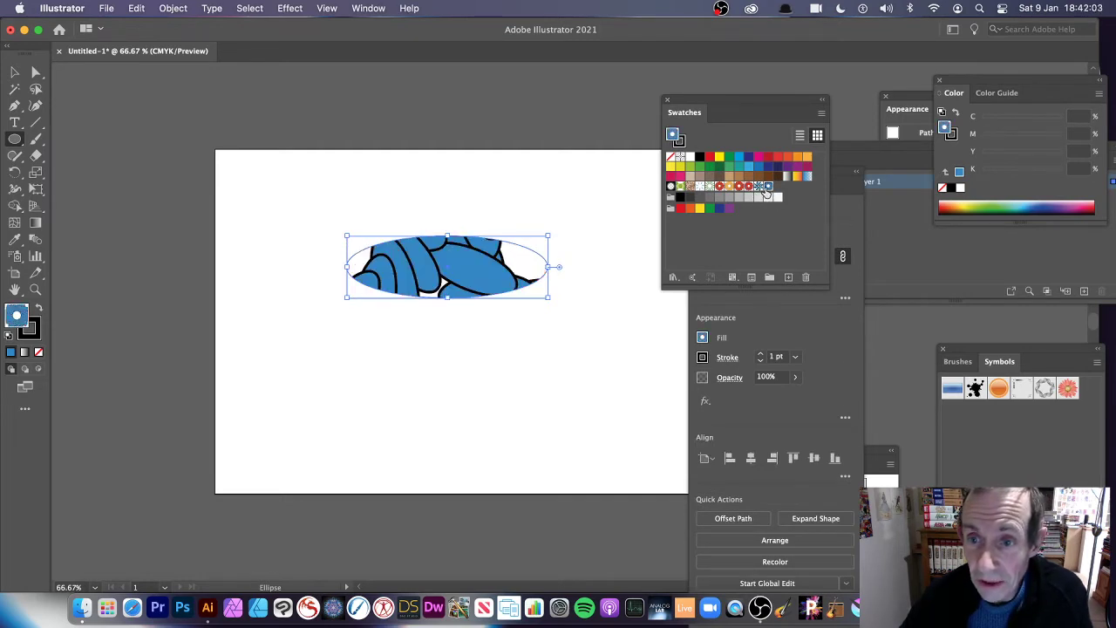
left_click(759, 187)
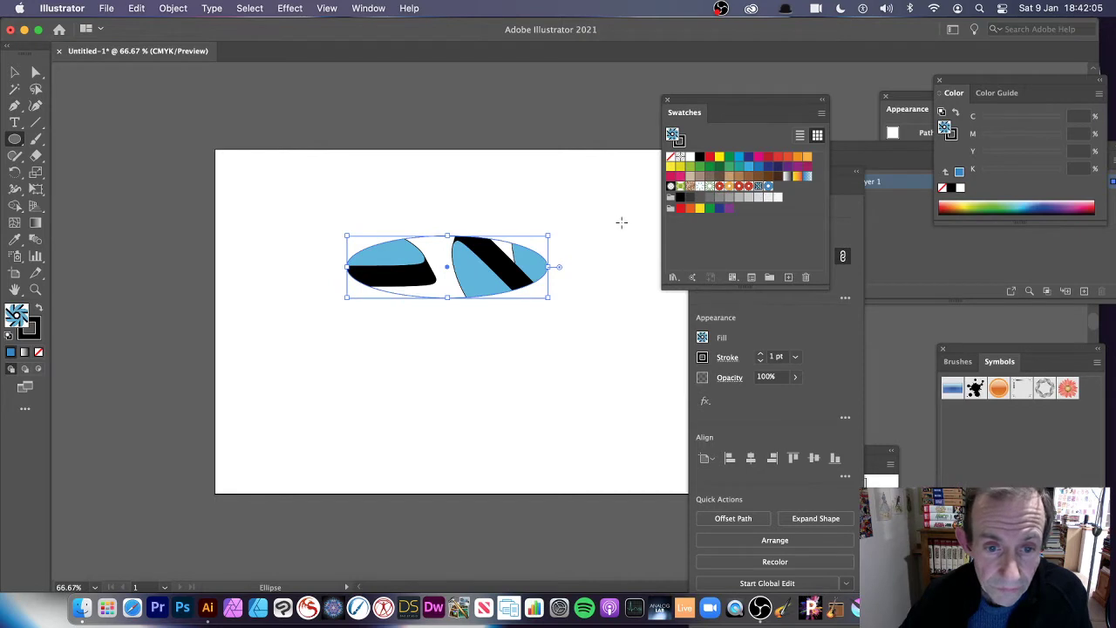
left_click(729, 187)
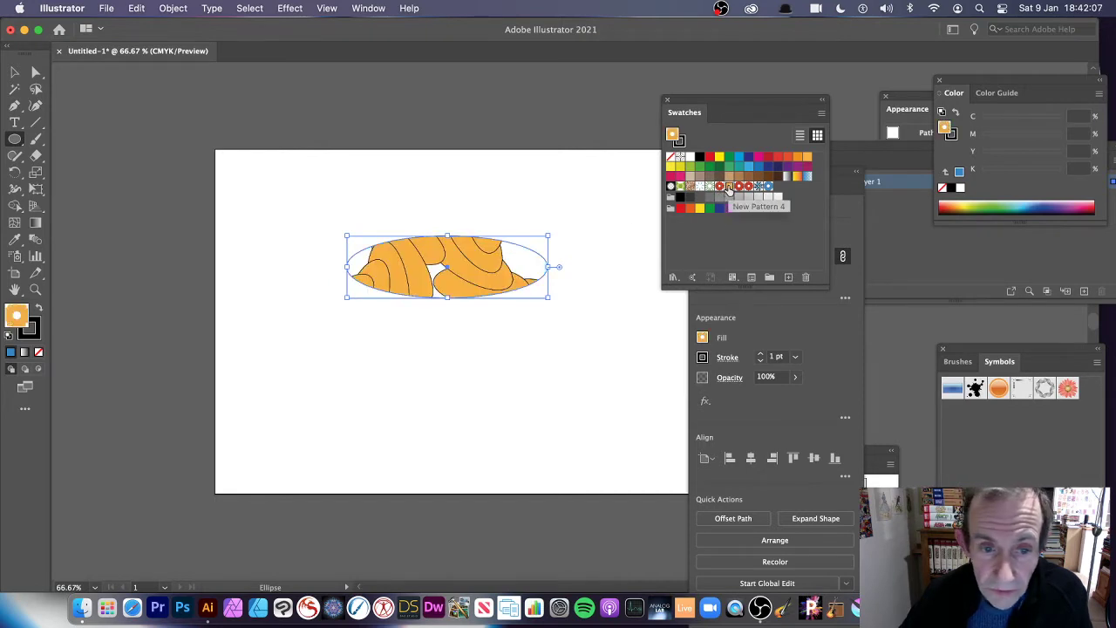
Fill the ellipse solid orange, then shrink it and move it down-left.
left_click(954, 203)
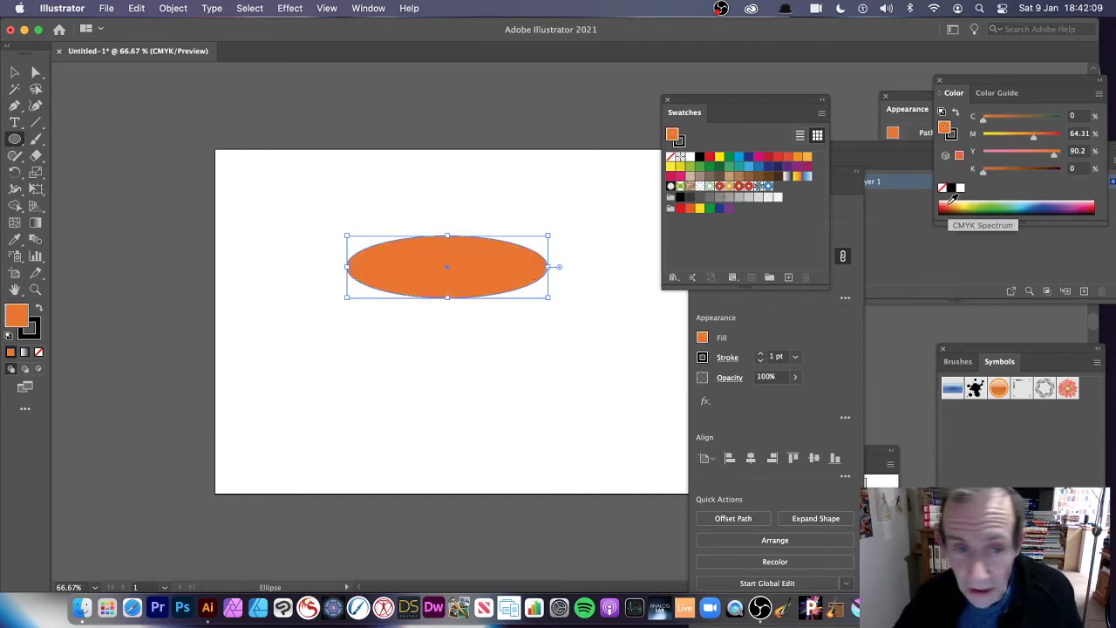
left_click(10, 74)
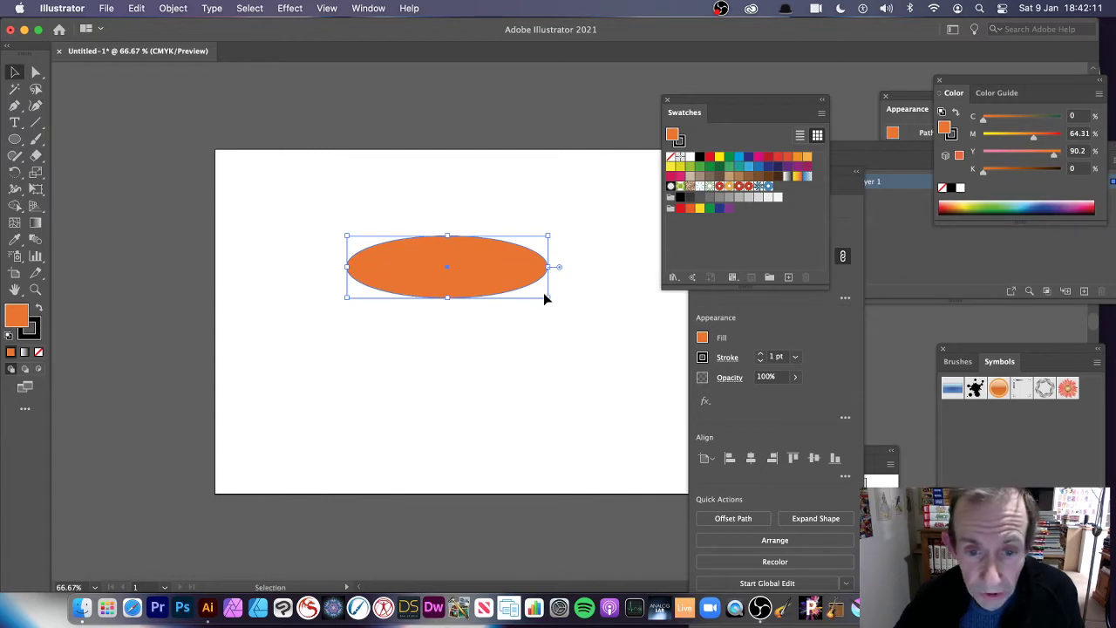
left_click_drag(548, 300, 431, 306)
Turn the orange ellipse into a 12-petal Radial Repeat and enlarge it to a 55.3094 radius.
left_click(172, 8)
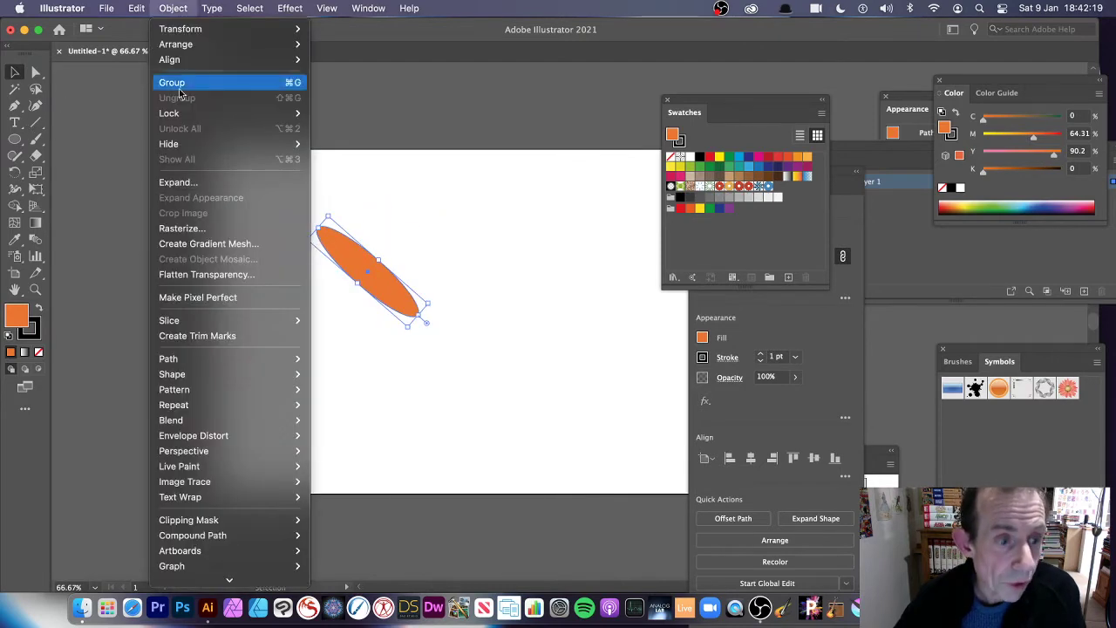
mouse_move(180, 413)
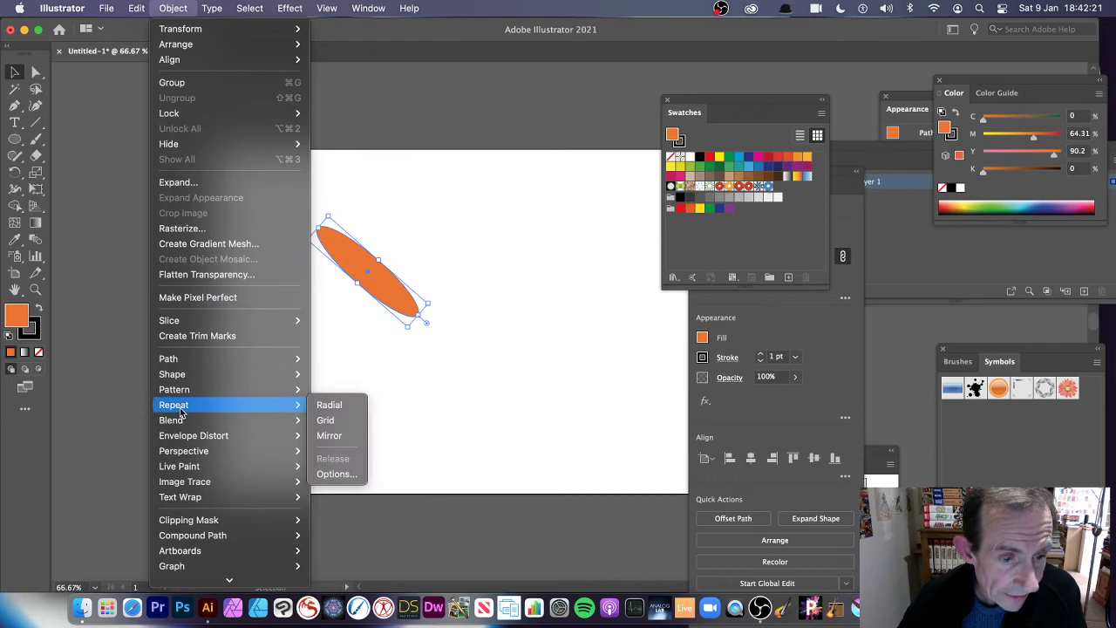
left_click(348, 404)
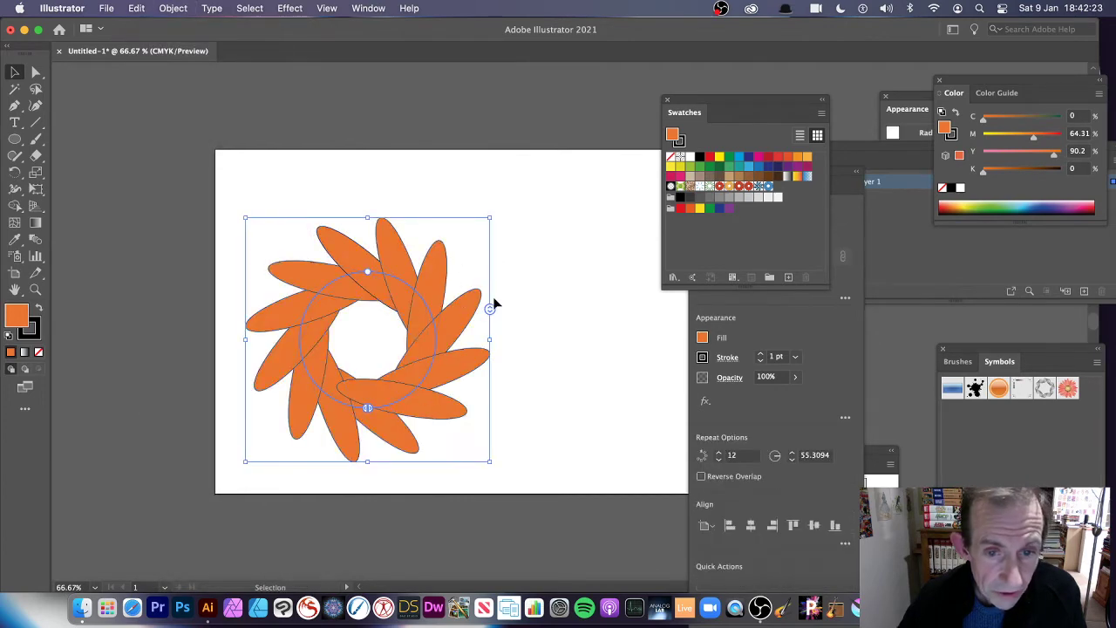
left_click_drag(492, 217, 531, 191)
Inside the repeat, add 20.4 pt 'Lorem ipsum' text rotated to run along a petal.
double_click(419, 236)
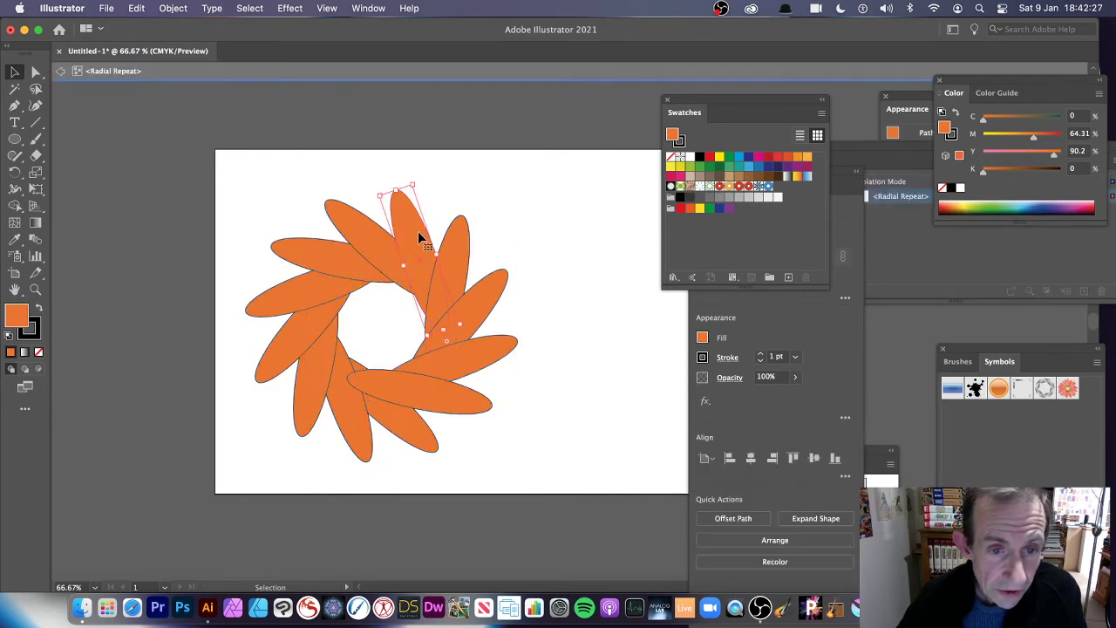
left_click(14, 122)
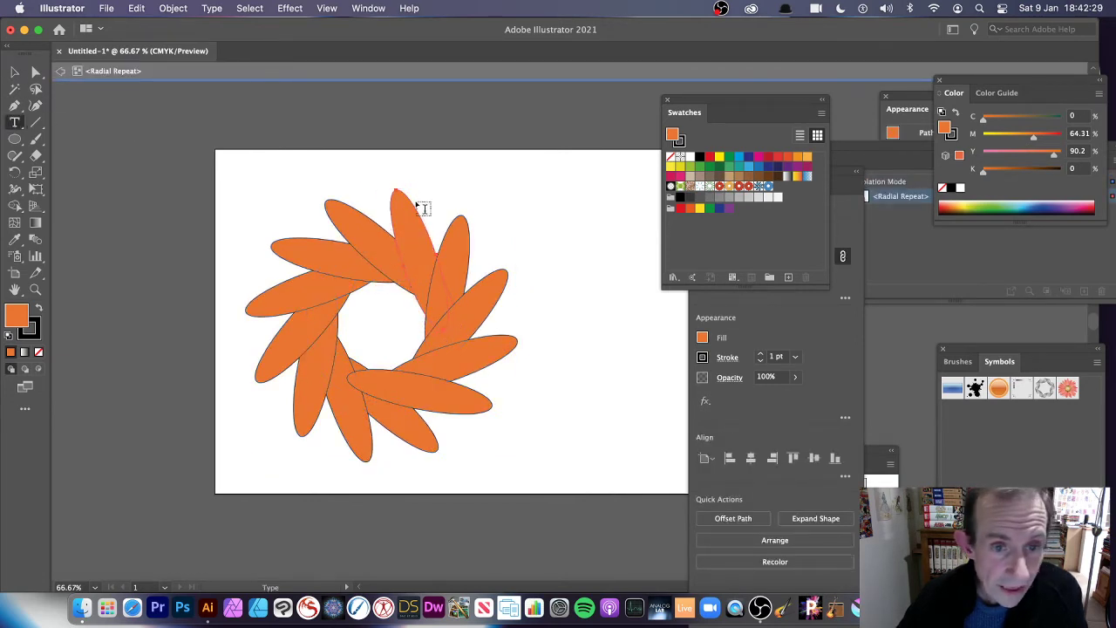
left_click(451, 181)
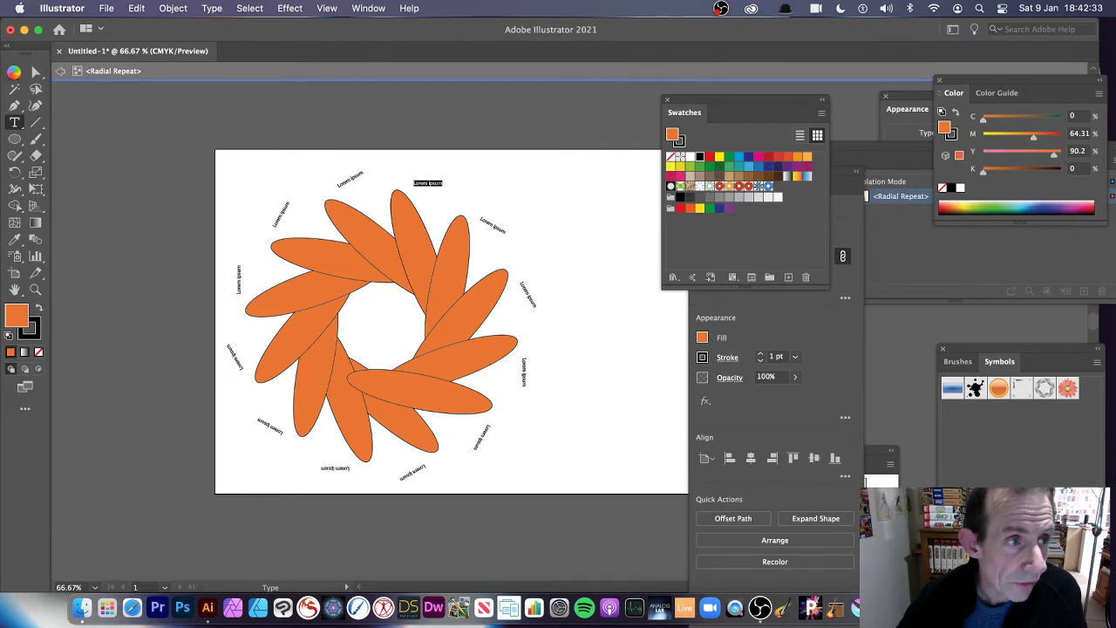
left_click(14, 72)
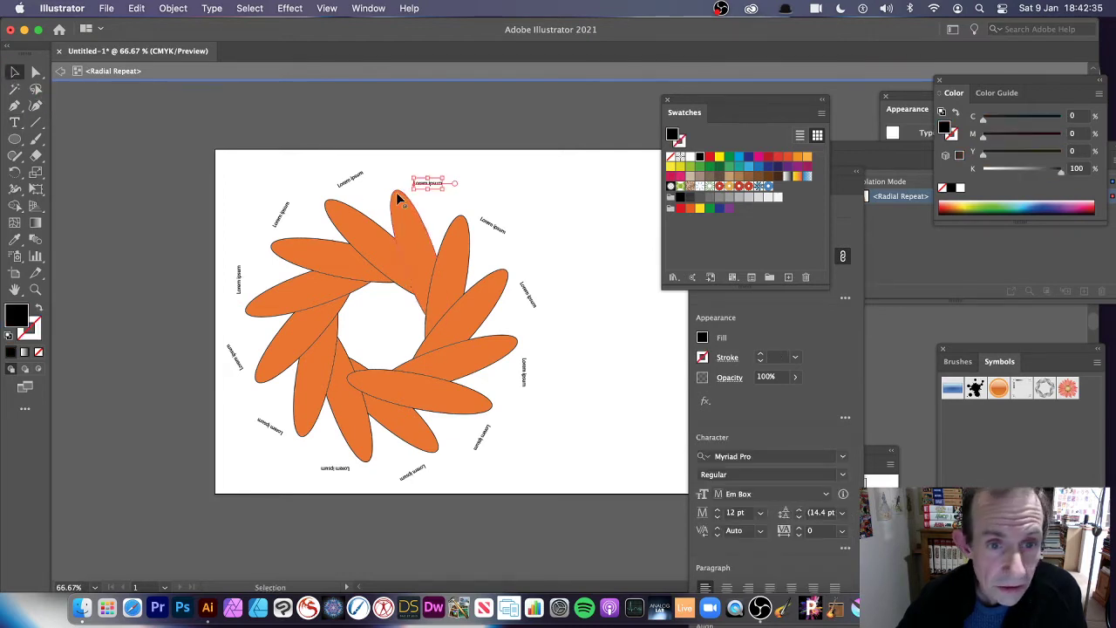
left_click_drag(410, 190, 375, 191)
left_click_drag(447, 172, 424, 241)
left_click_drag(385, 194, 407, 190)
left_click(472, 168)
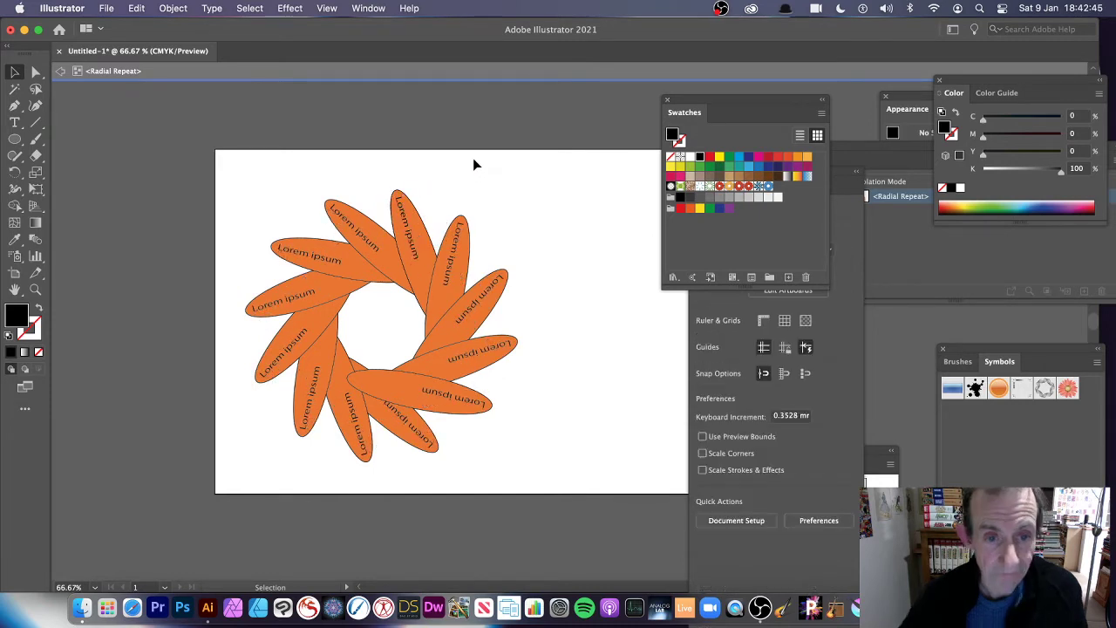
Exit isolation and make the lettered orange flower into pattern swatch New Pattern 9.
left_click(60, 71)
left_click(395, 279)
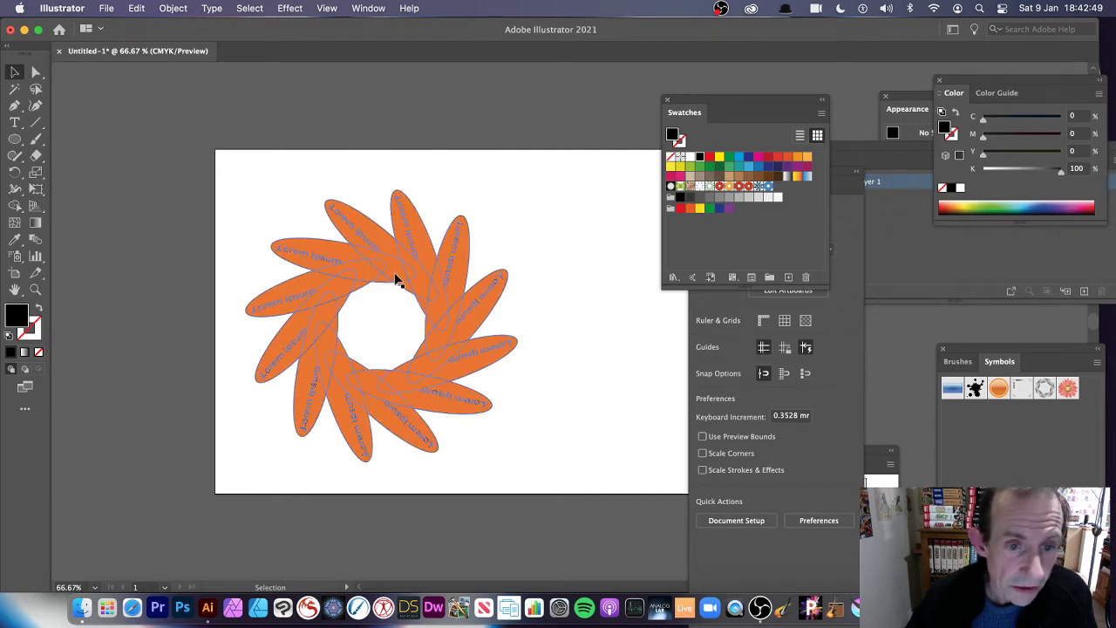
left_click(182, 9)
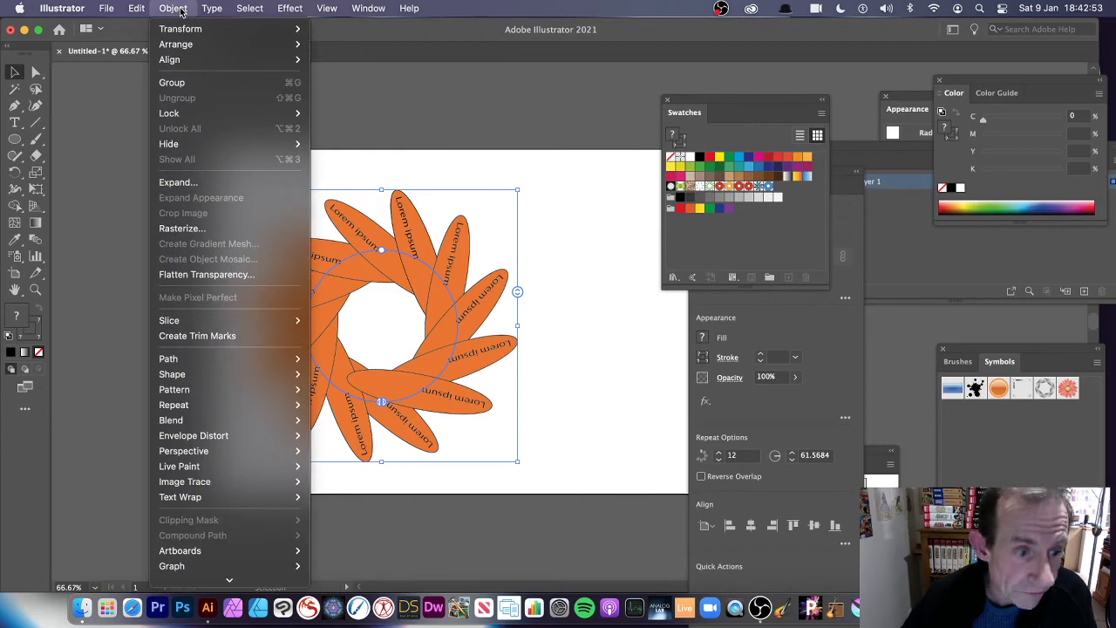
mouse_move(267, 389)
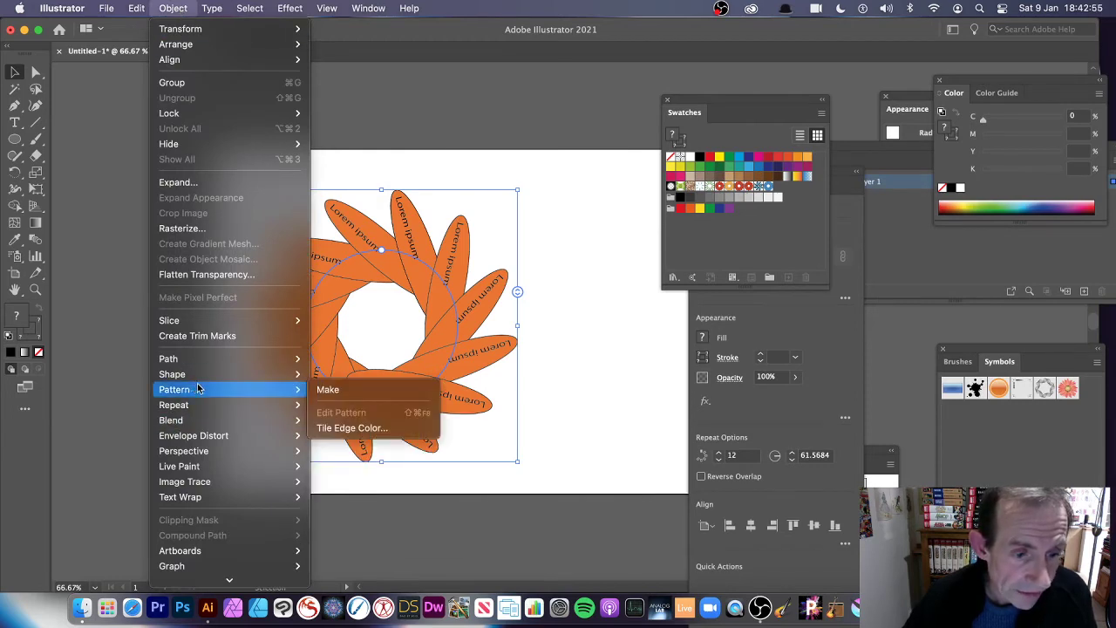
left_click(367, 391)
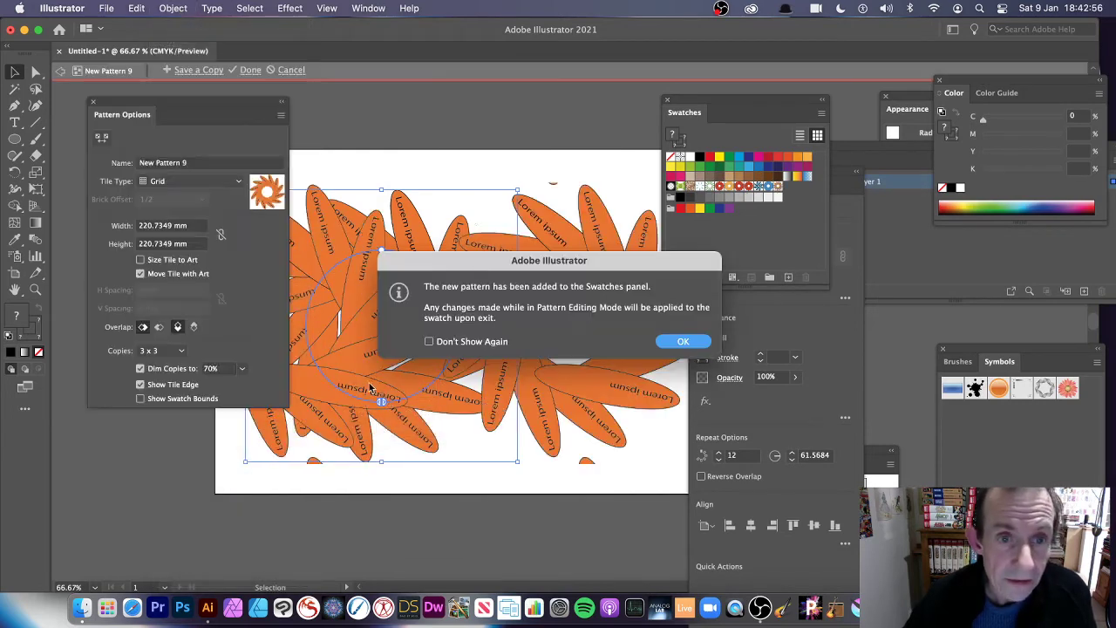
Reshape the tile's flower to 24 petals on a 63.5668 radius, moving the panels aside.
left_click(686, 341)
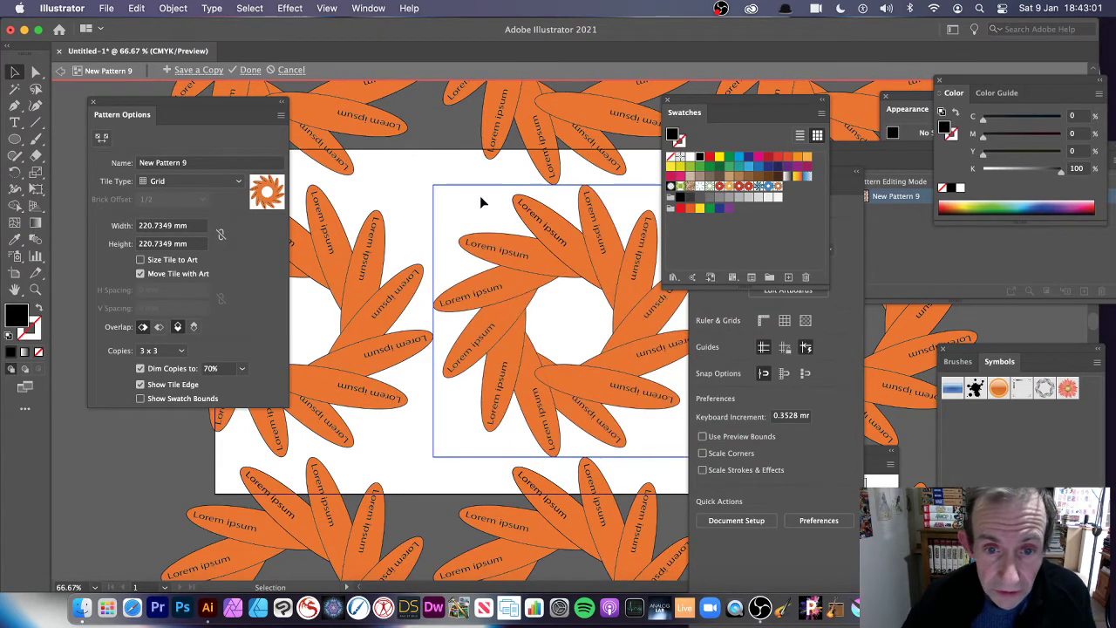
left_click(520, 262)
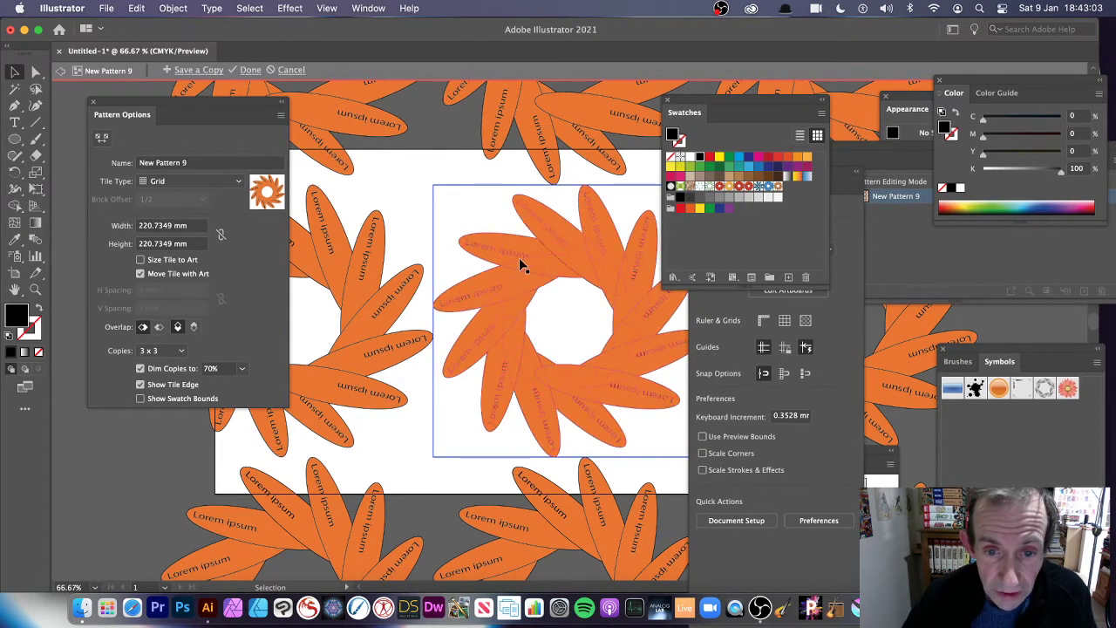
left_click(519, 259)
left_click_drag(568, 243, 521, 258)
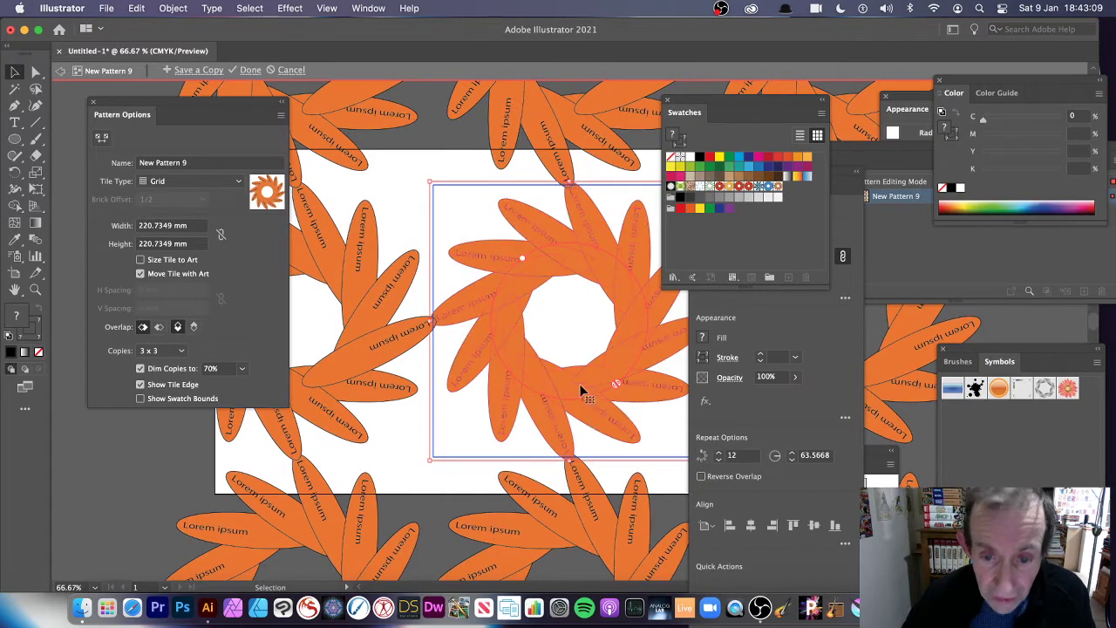
left_click_drag(708, 100, 803, 104)
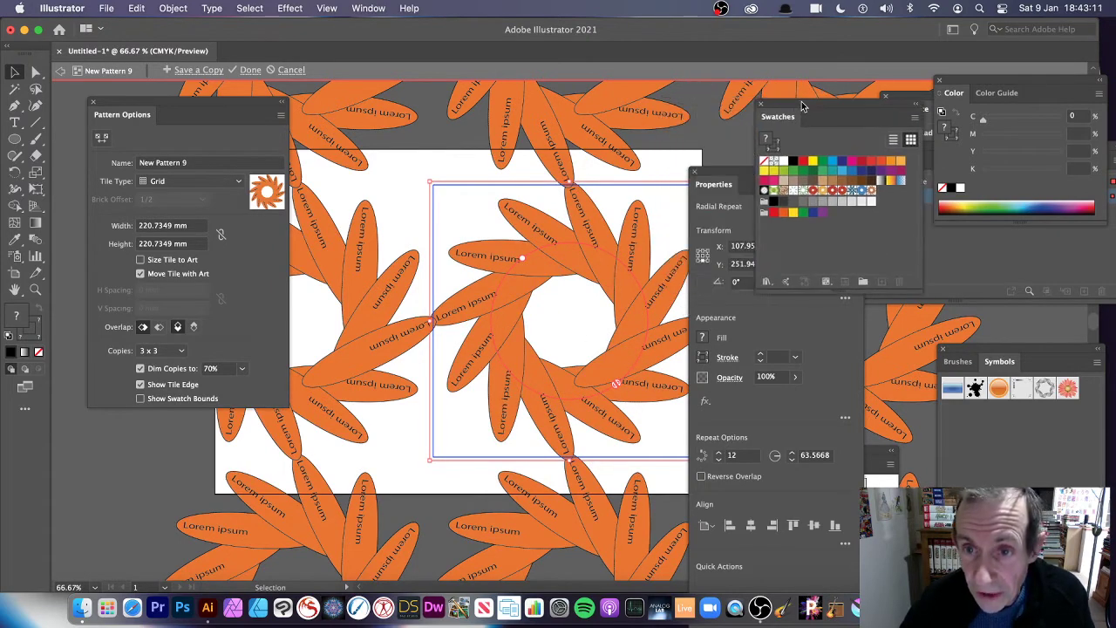
left_click_drag(722, 184, 759, 160)
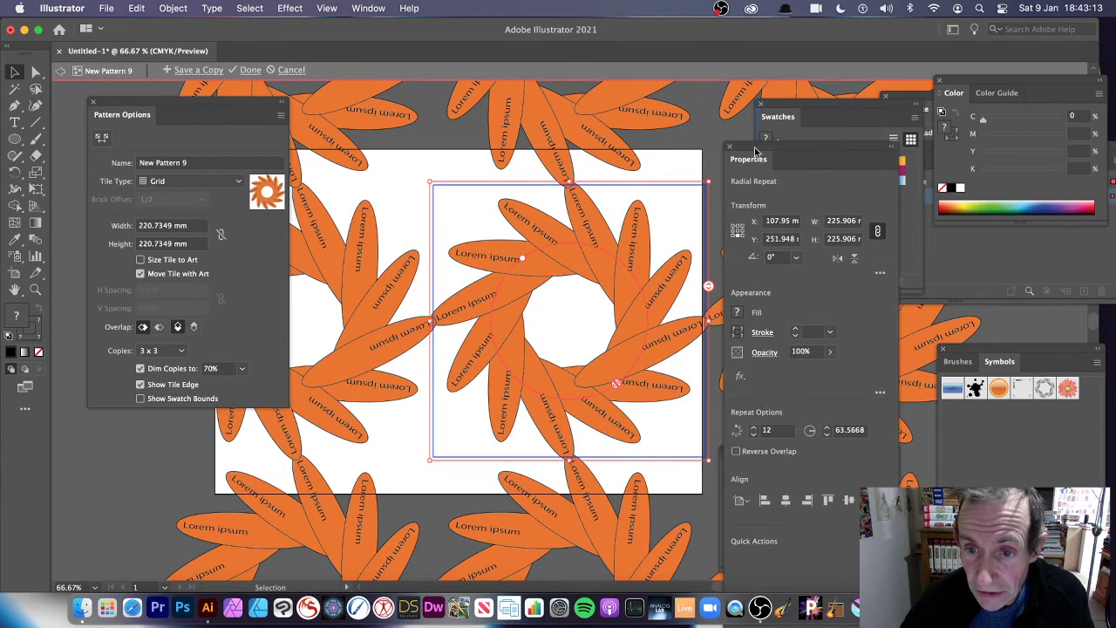
left_click_drag(708, 286, 708, 168)
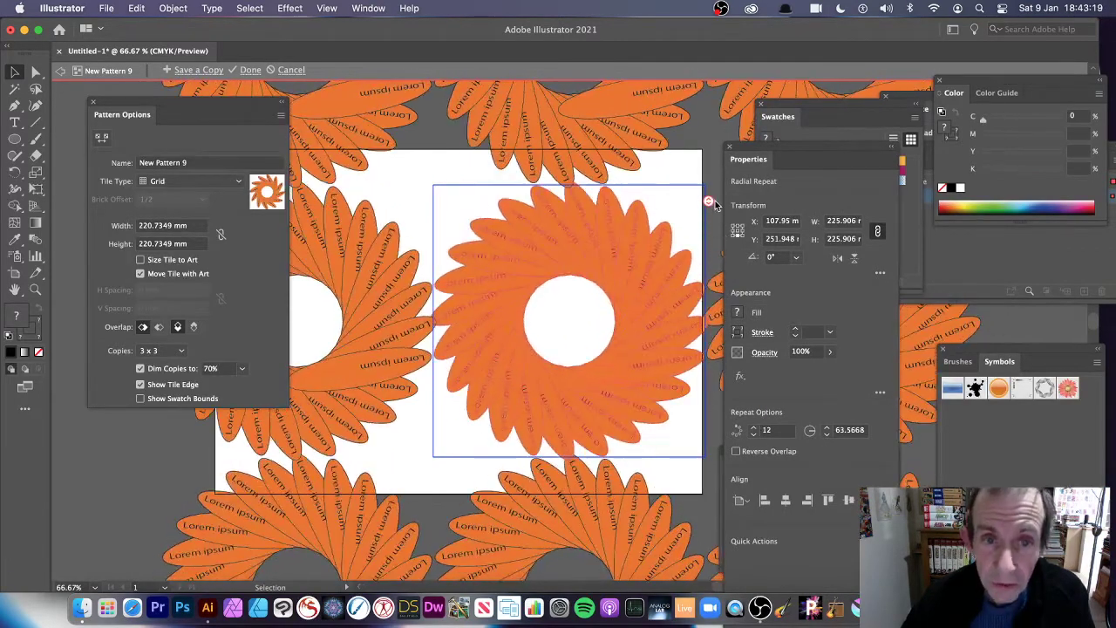
Save a copy of the 24-petal lettered flower pattern to Swatches, then reselect the flower.
left_click(199, 70)
left_click(634, 337)
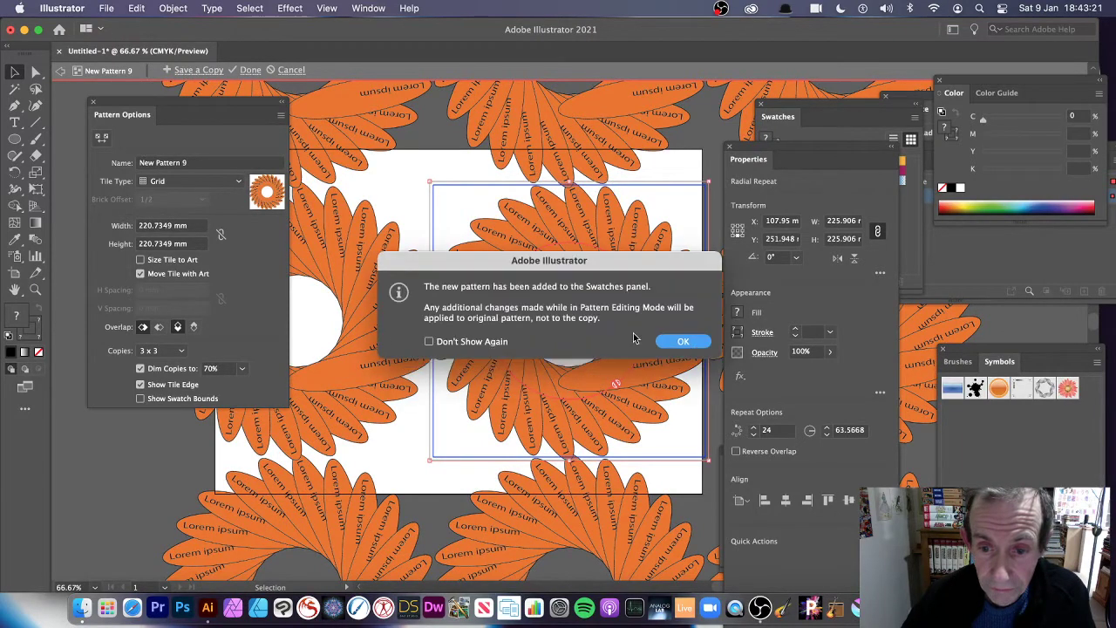
left_click(675, 344)
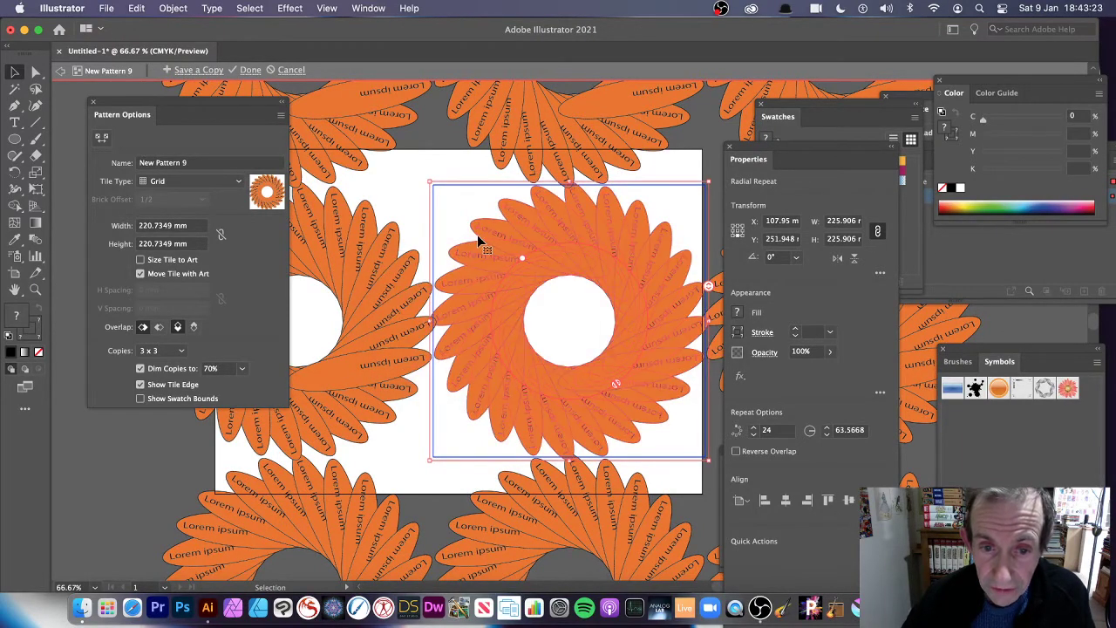
left_click(425, 190)
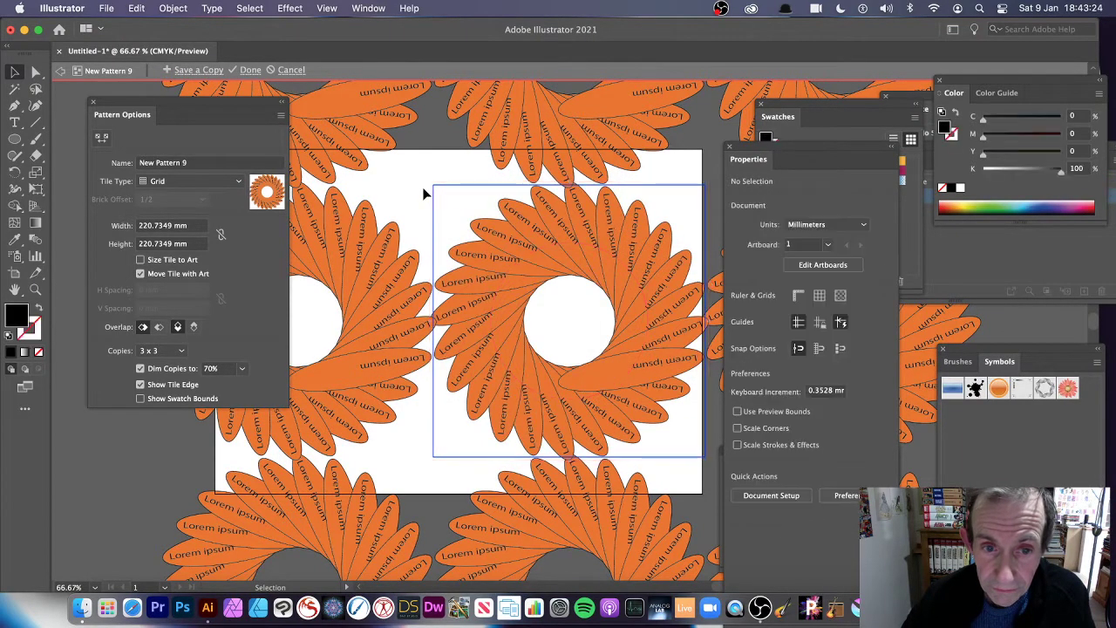
left_click(563, 226)
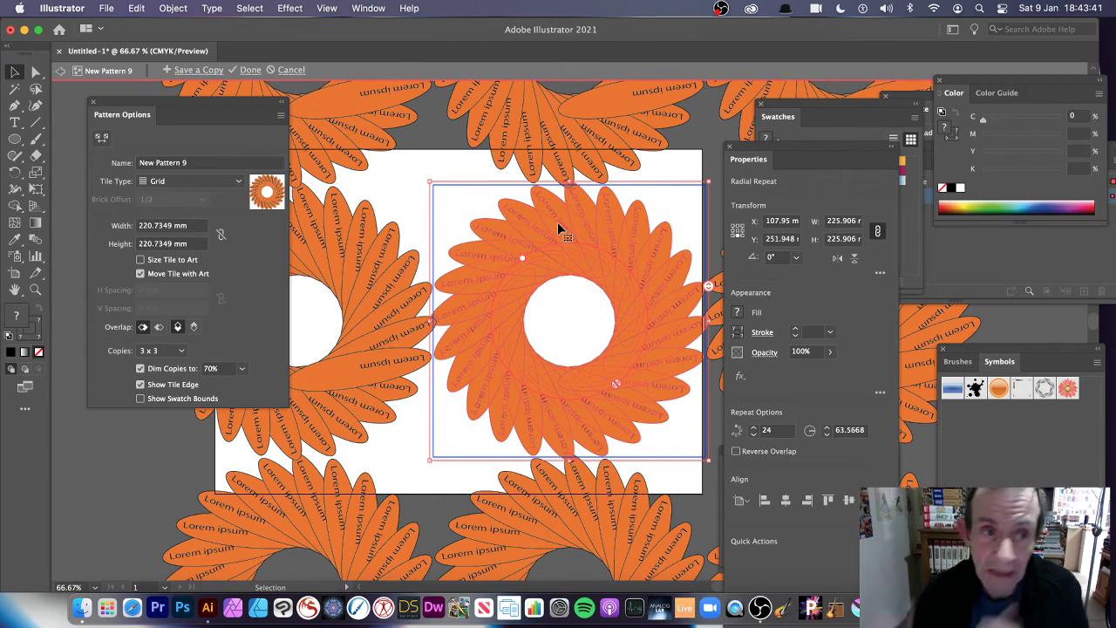
Finish pattern editing, delete the 12-petal lettered flower, and show Swatches with the Ellipse tool ready.
left_click(250, 70)
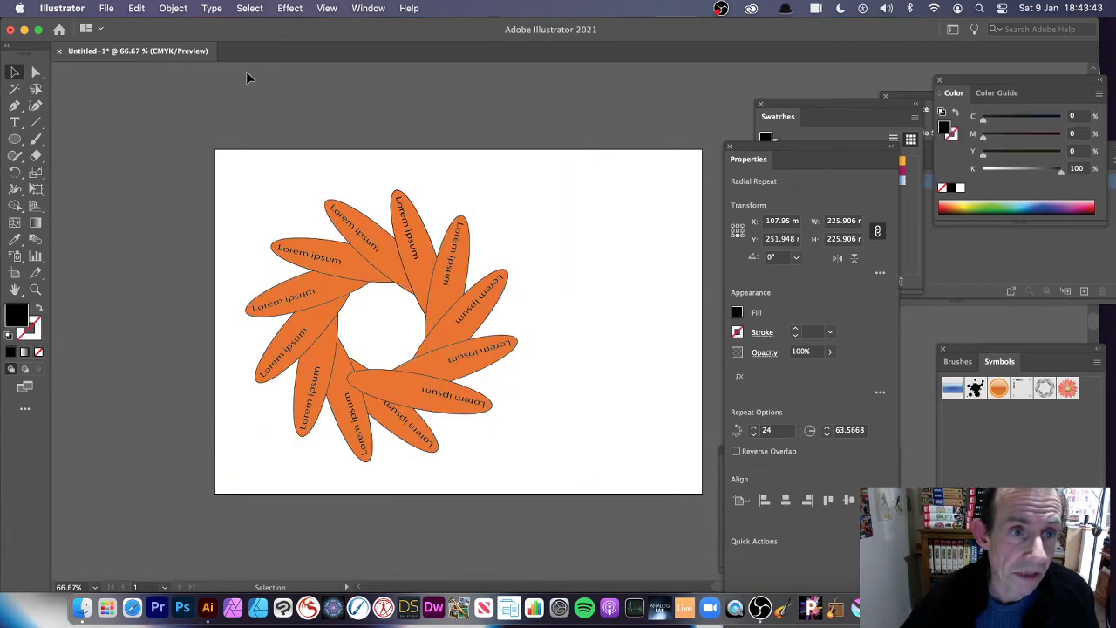
left_click(424, 281)
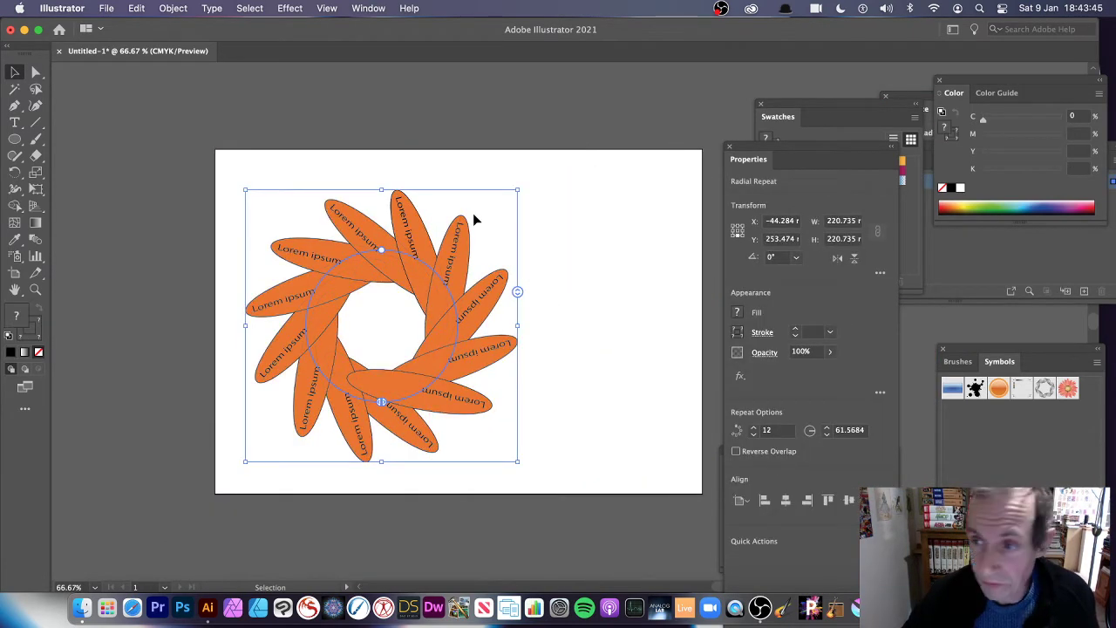
key("Delete")
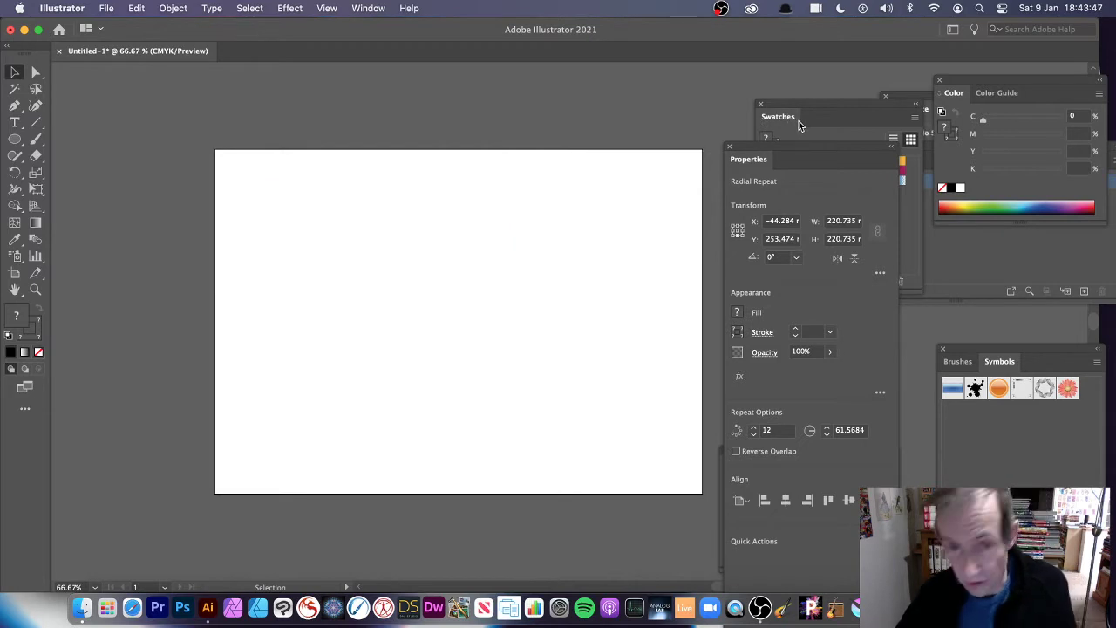
left_click(14, 139)
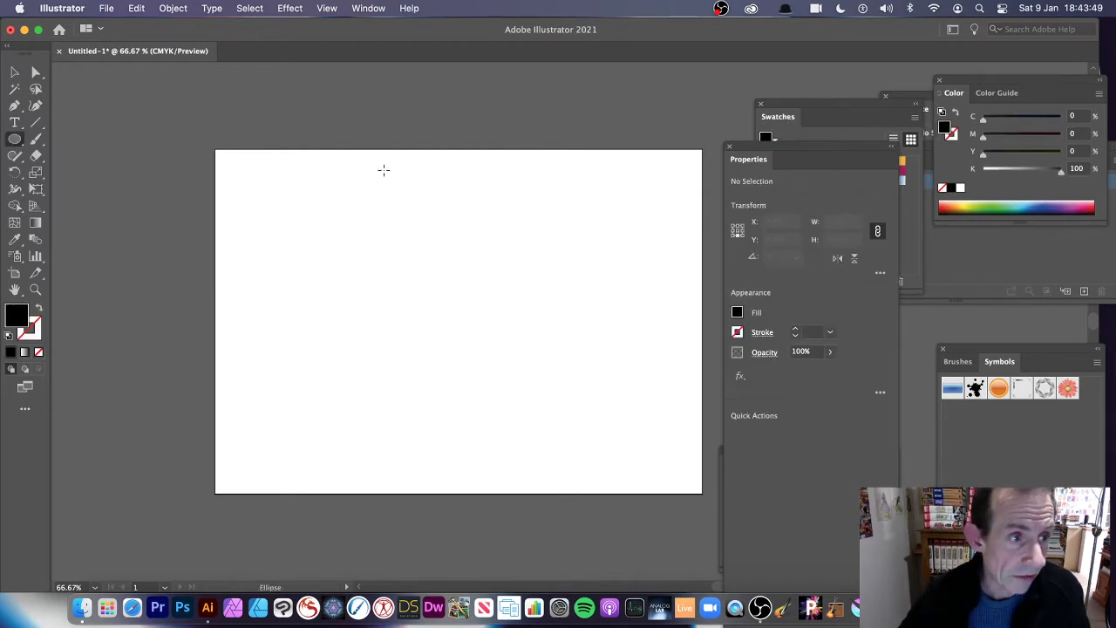
left_click(814, 102)
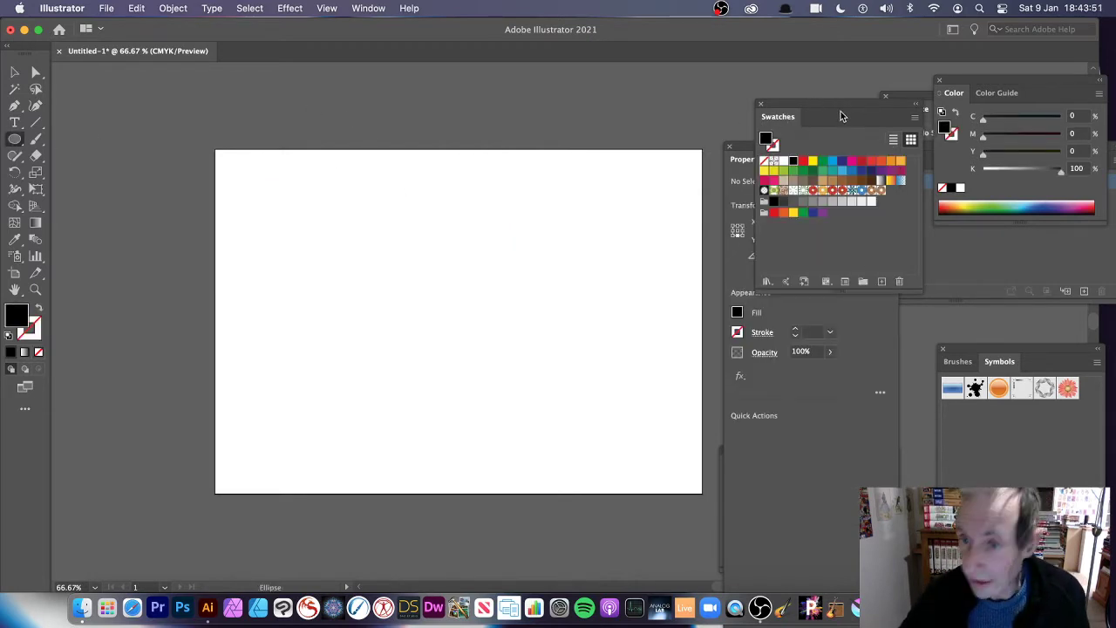
Set New Pattern 10's radial flower to 15 petals, then shrink and position it in the tile.
double_click(881, 192)
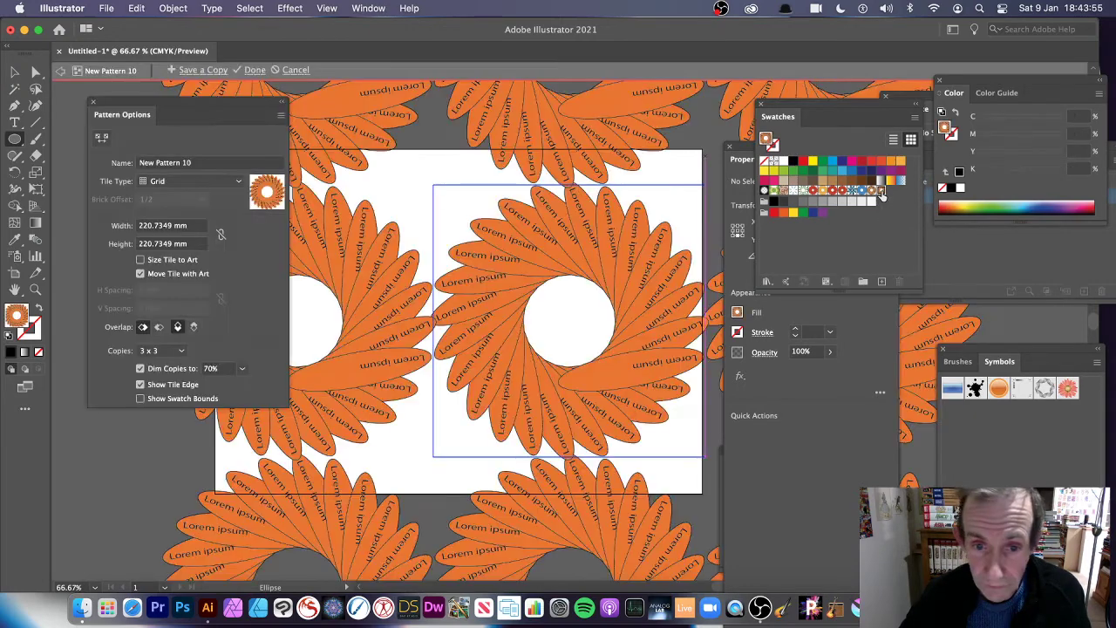
left_click(16, 70)
left_click(349, 219)
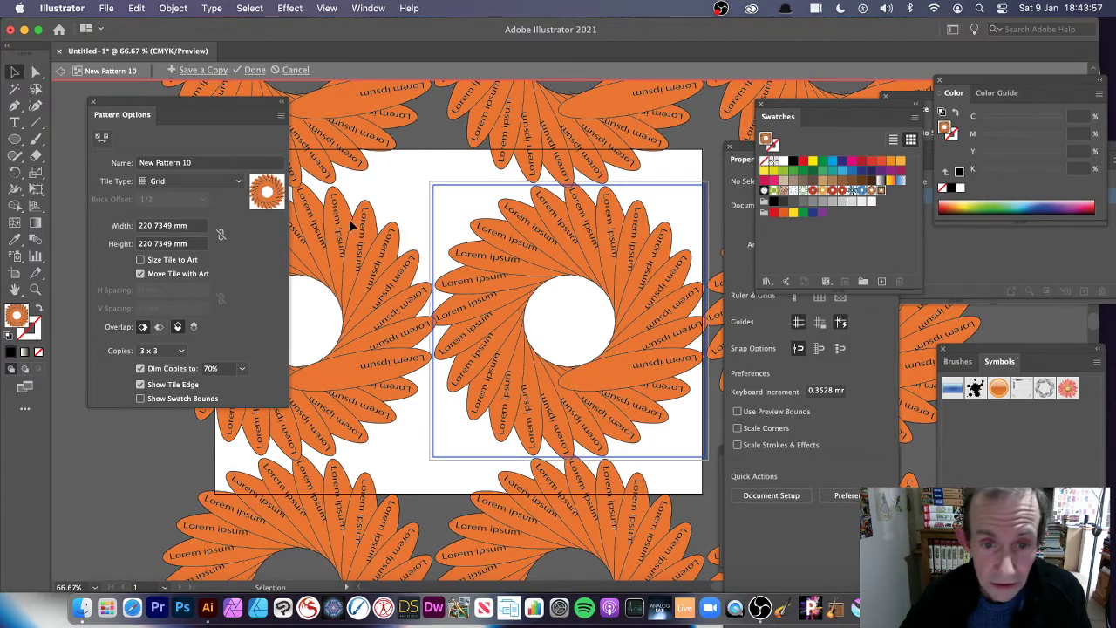
left_click_drag(711, 290, 710, 374)
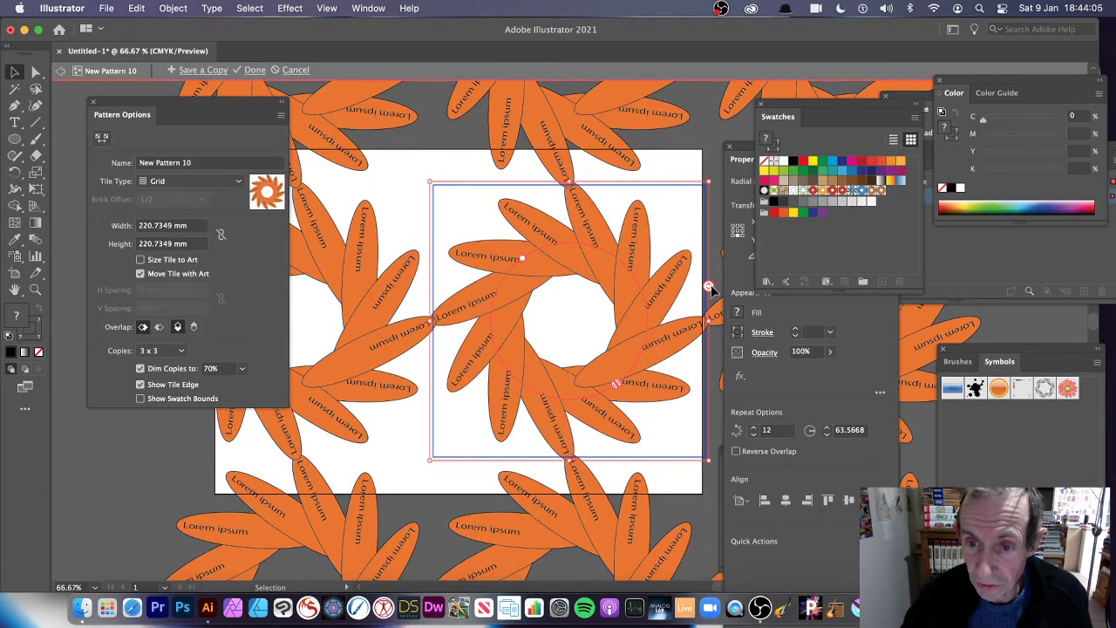
left_click_drag(711, 291, 708, 264)
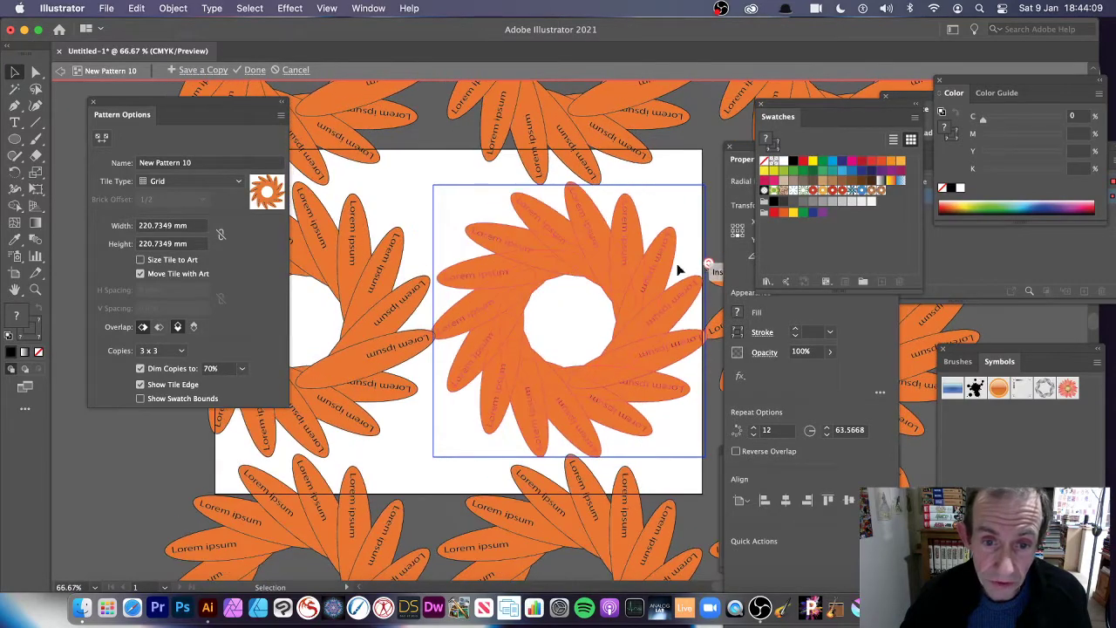
left_click(13, 71)
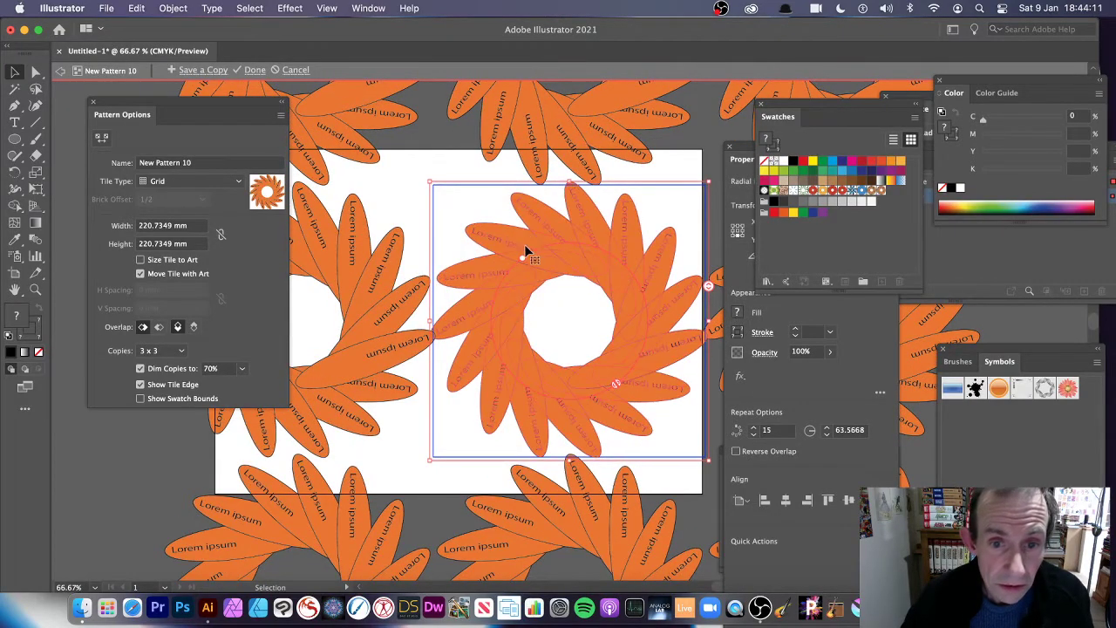
left_click_drag(523, 250, 473, 219)
left_click_drag(384, 155, 484, 262)
left_click_drag(584, 297, 609, 305)
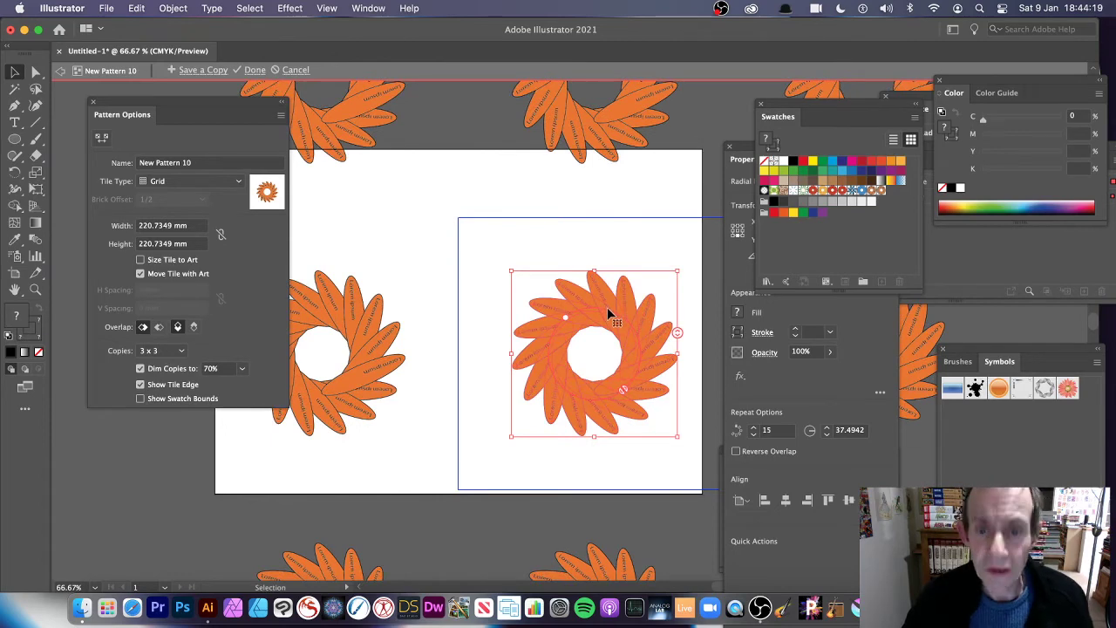
Add a larger, green, clockwise-rotated copy of the flower at the tile's upper left.
left_click_drag(599, 321, 453, 179)
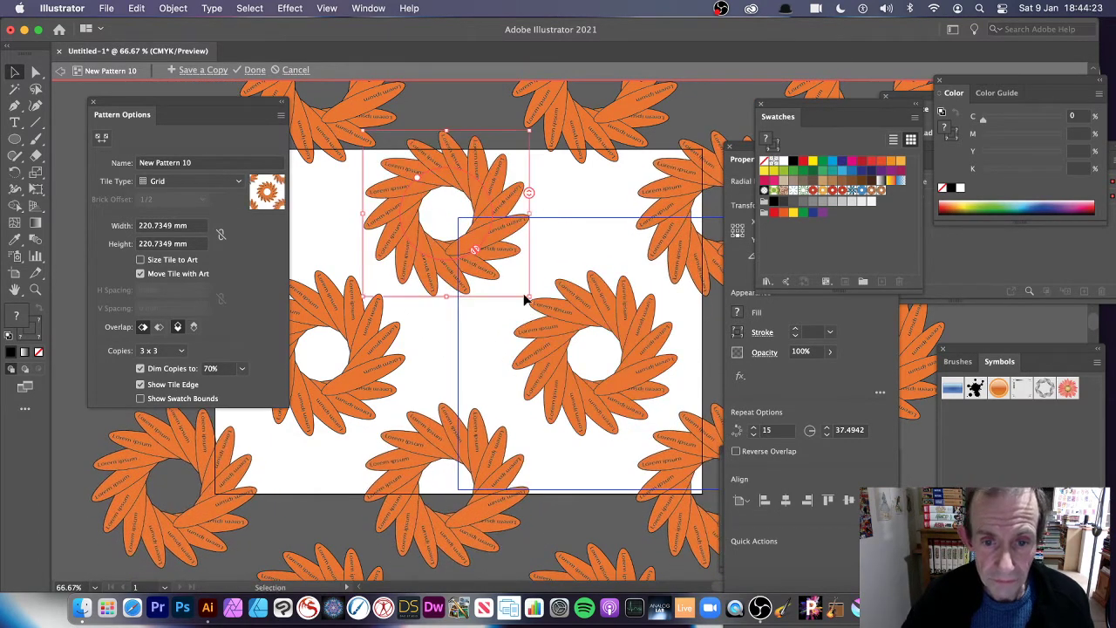
left_click_drag(528, 297, 559, 340)
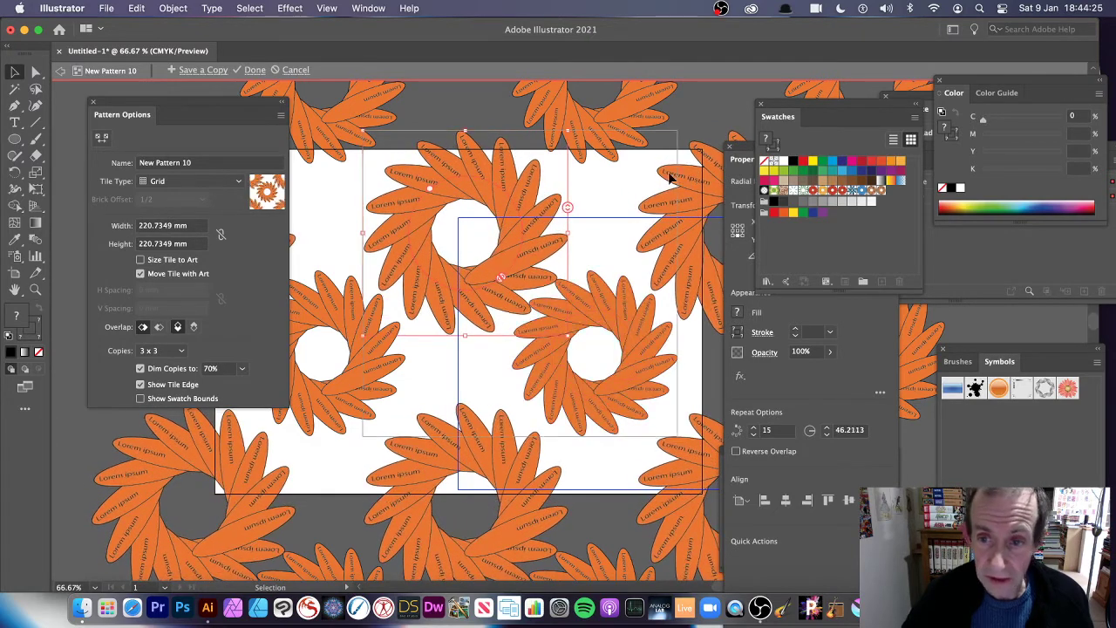
left_click_drag(362, 132, 350, 118)
left_click(824, 164)
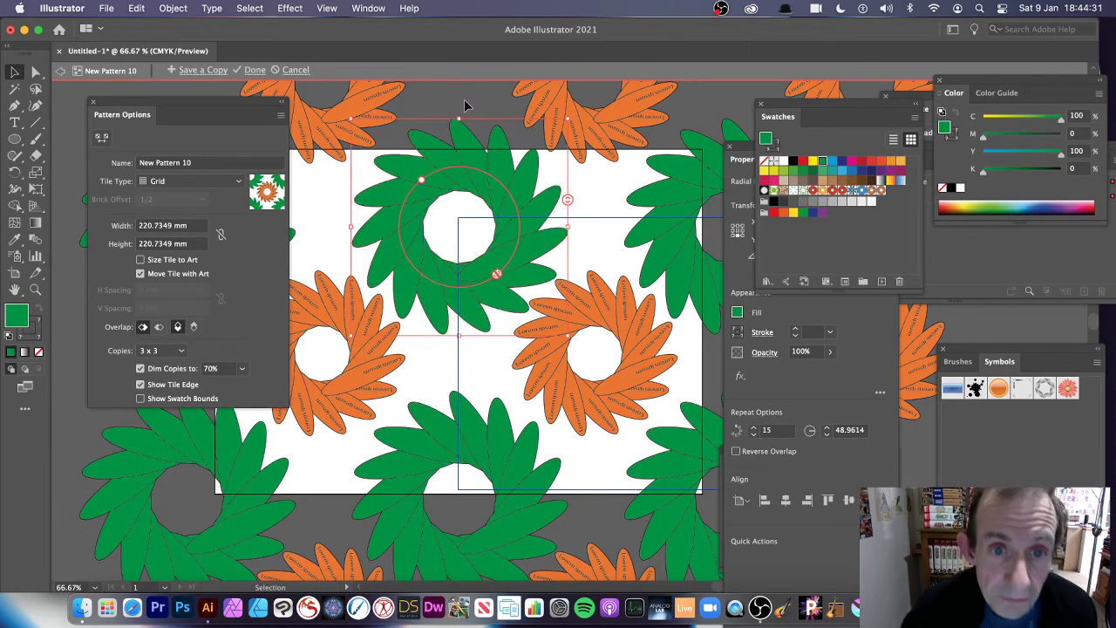
left_click_drag(465, 106, 531, 208)
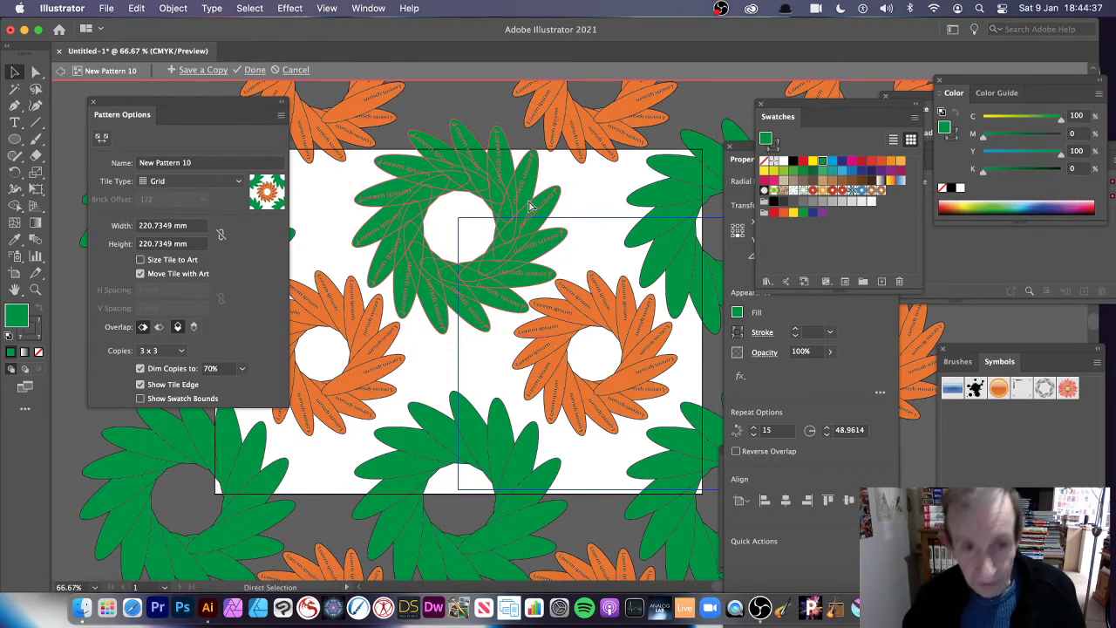
left_click_drag(531, 207, 531, 208)
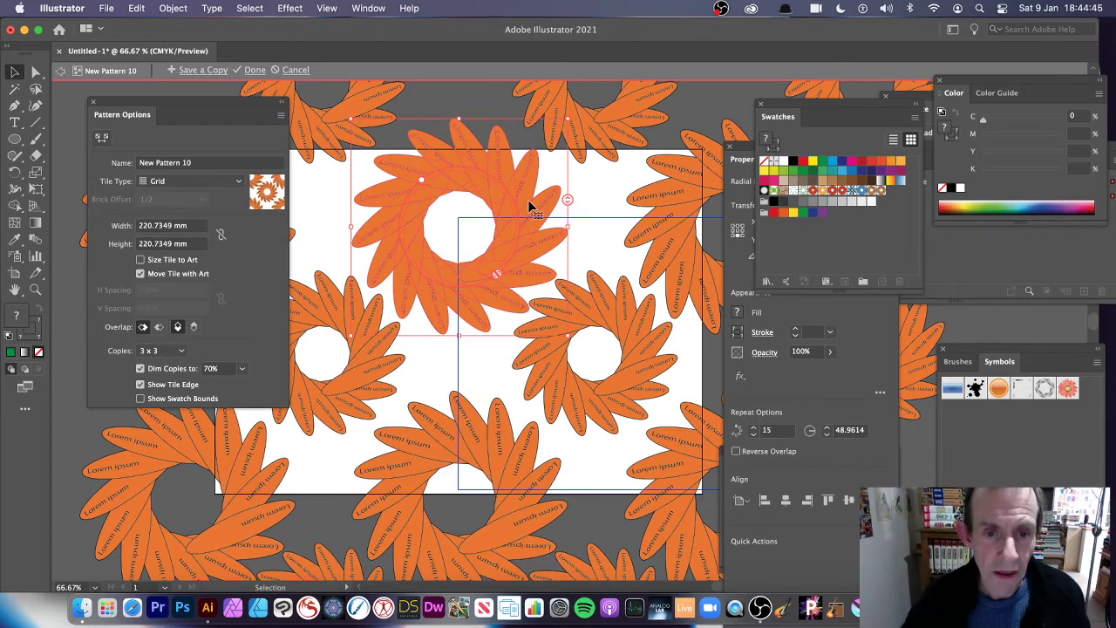
left_click_drag(479, 178, 472, 172)
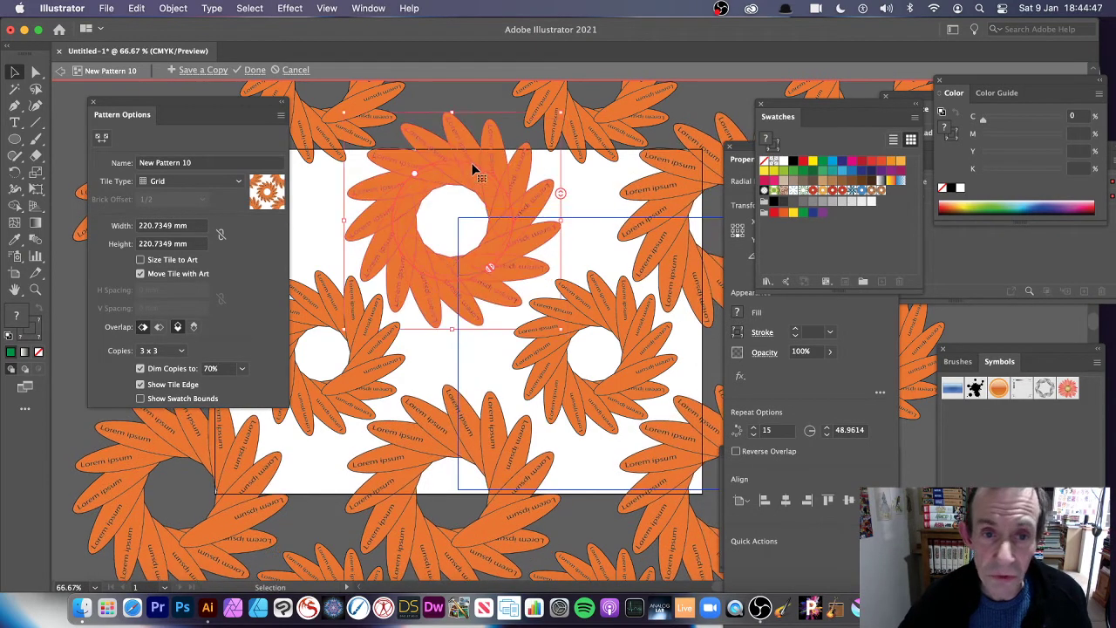
left_click(290, 9)
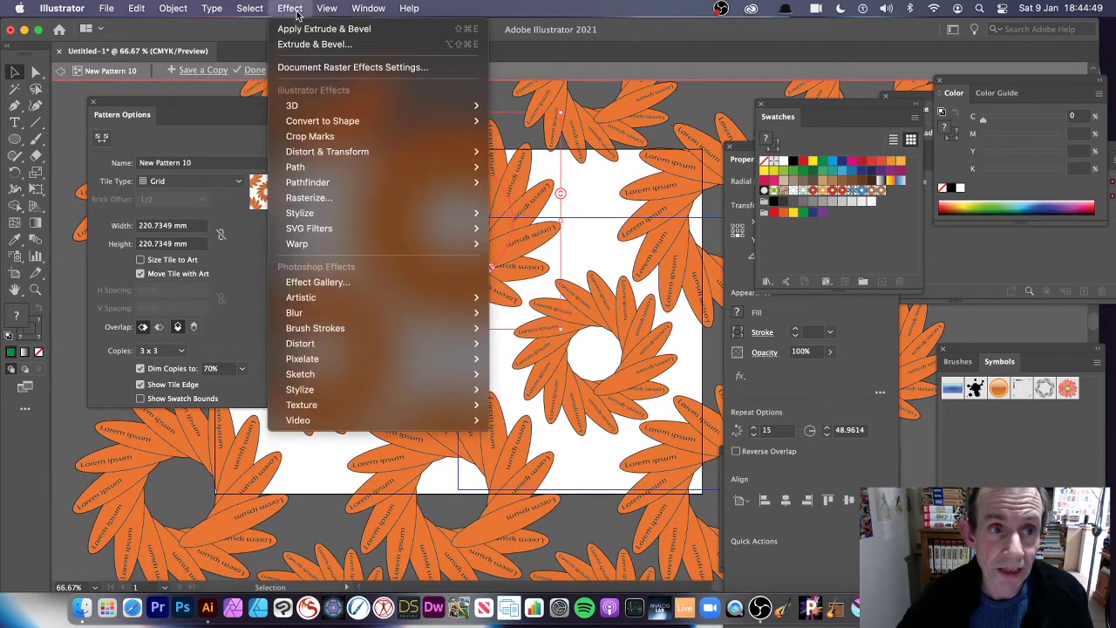
mouse_move(298, 318)
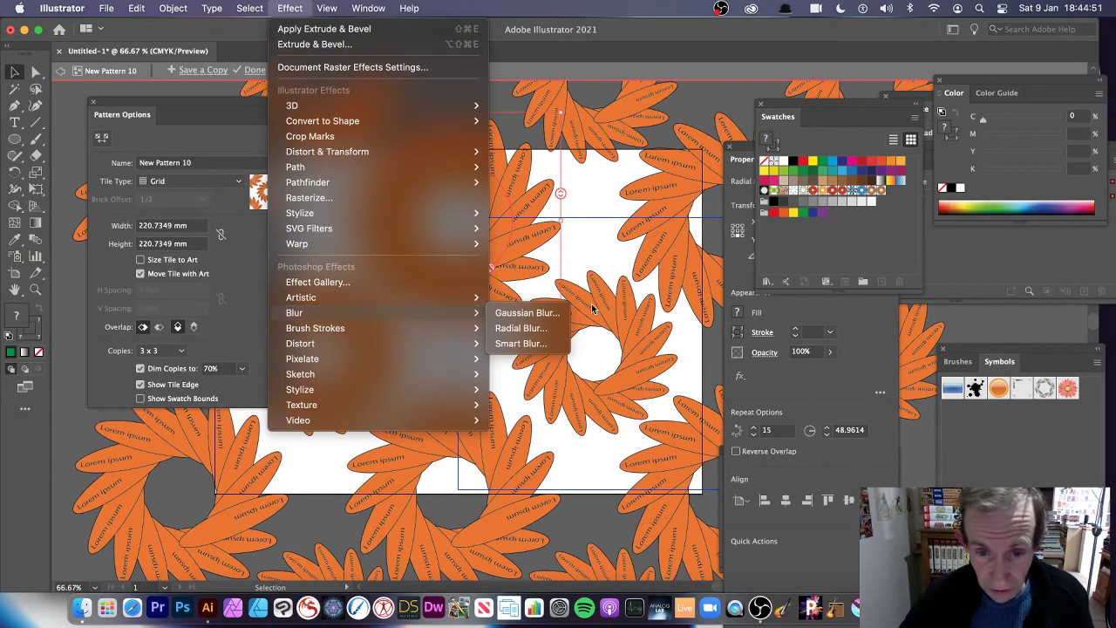
left_click(561, 314)
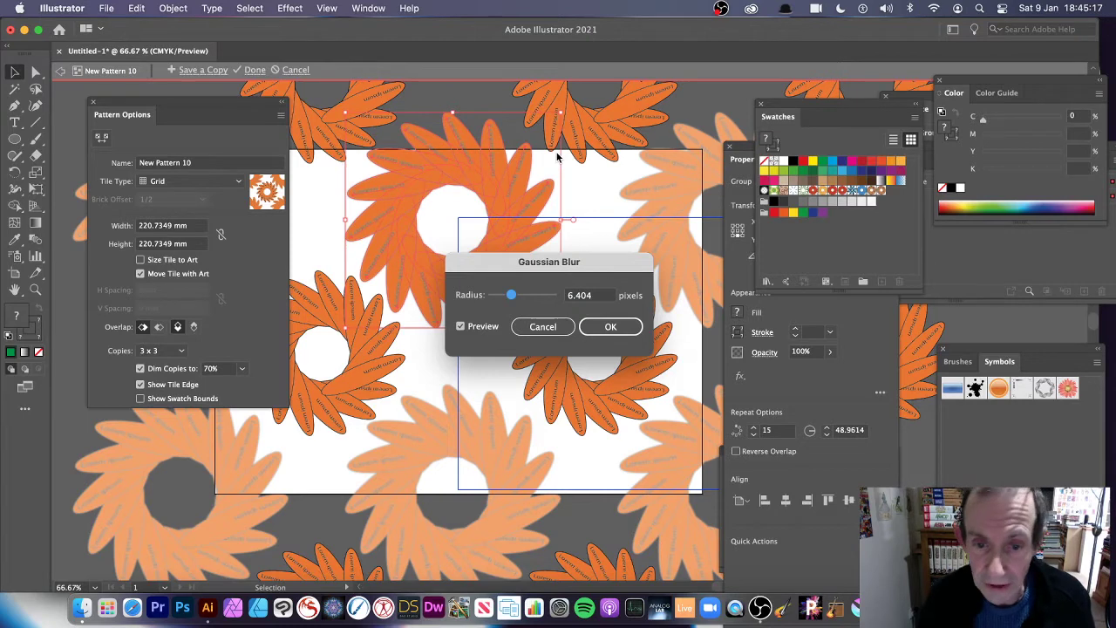
left_click(558, 323)
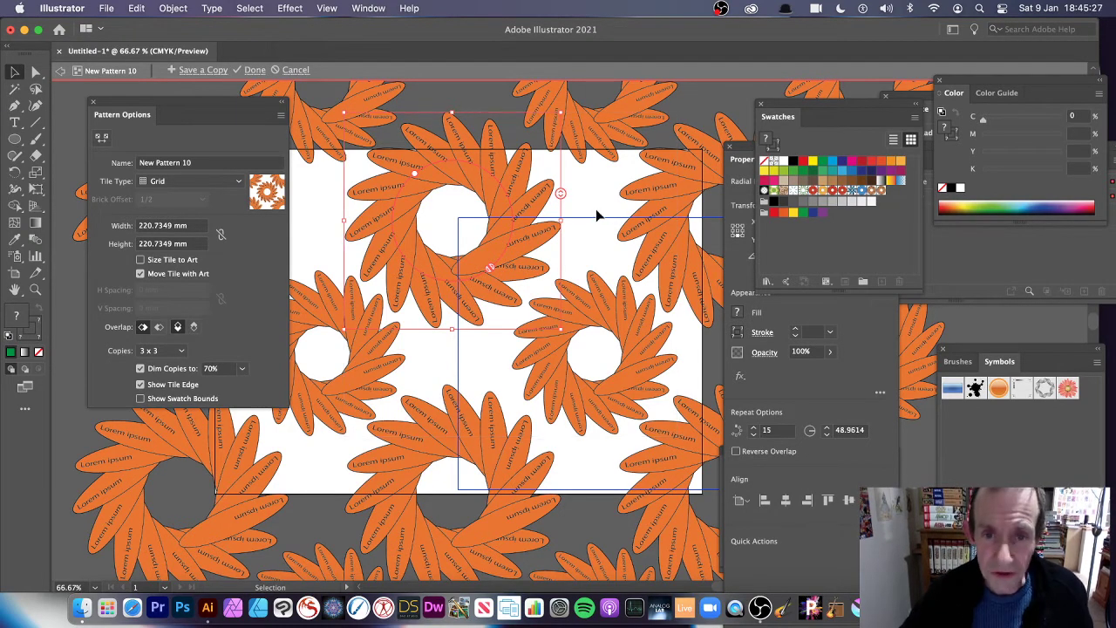
Save a copy of the two-flower pattern, then cancel pattern editing and discard the edits.
left_click(215, 71)
left_click(630, 340)
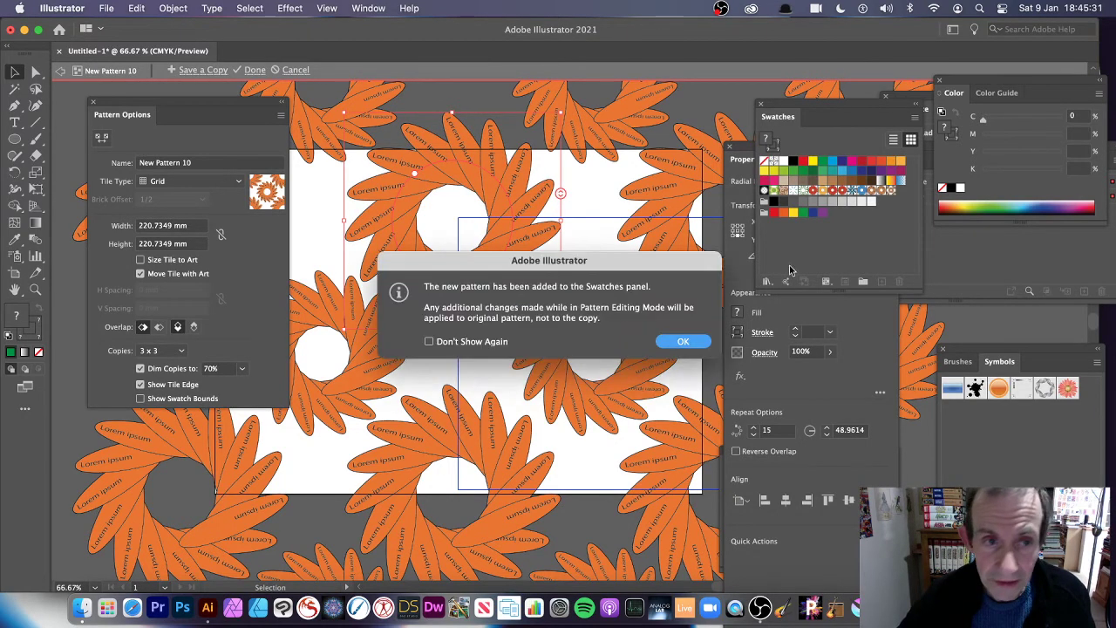
left_click(683, 341)
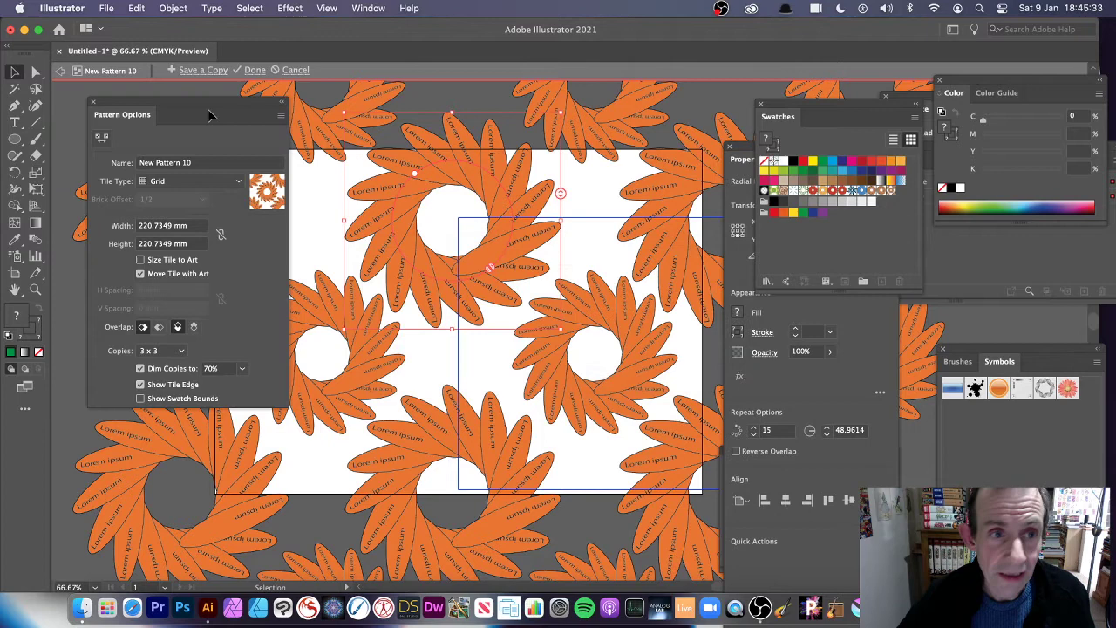
left_click(306, 71)
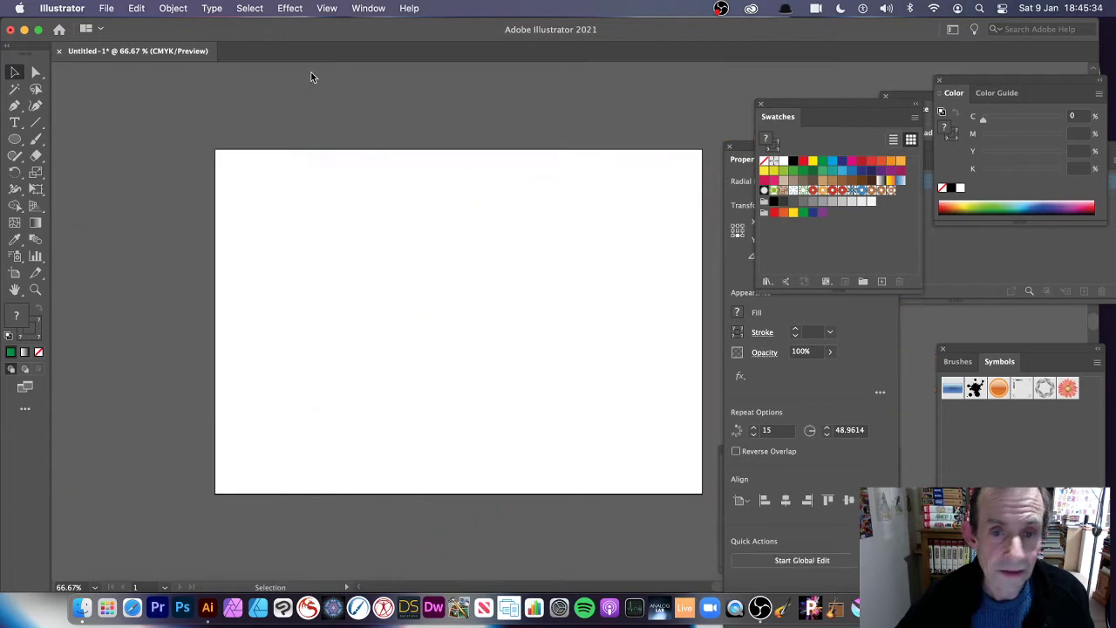
Draw a closed teardrop path with the Curvature tool.
left_click(35, 104)
left_click(310, 175)
left_click(226, 301)
left_click(468, 414)
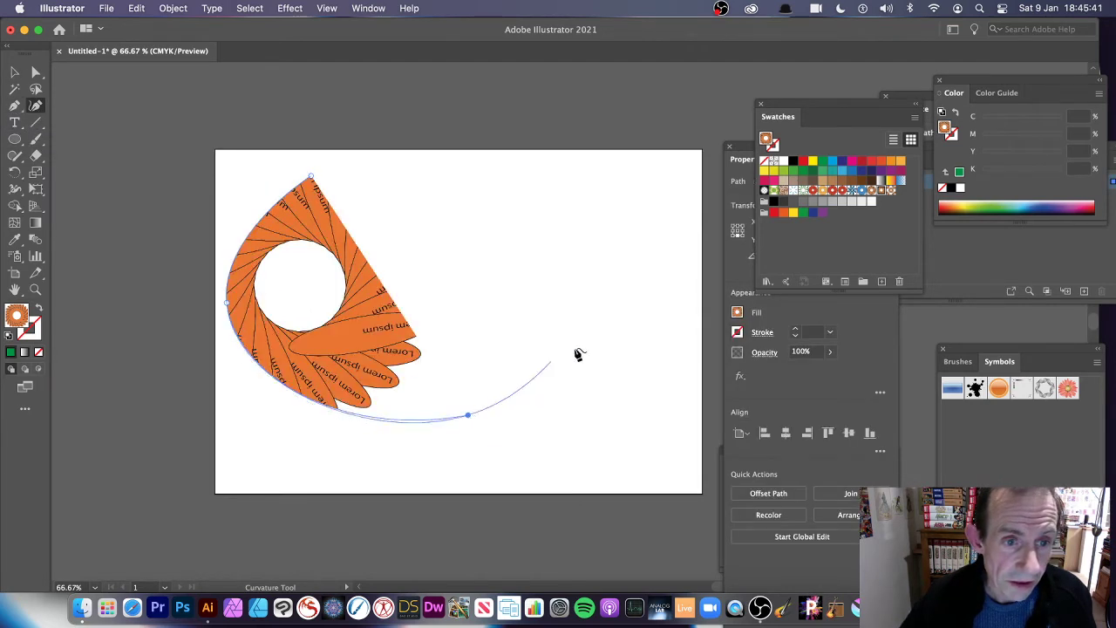
left_click(599, 329)
left_click(459, 214)
left_click(311, 176)
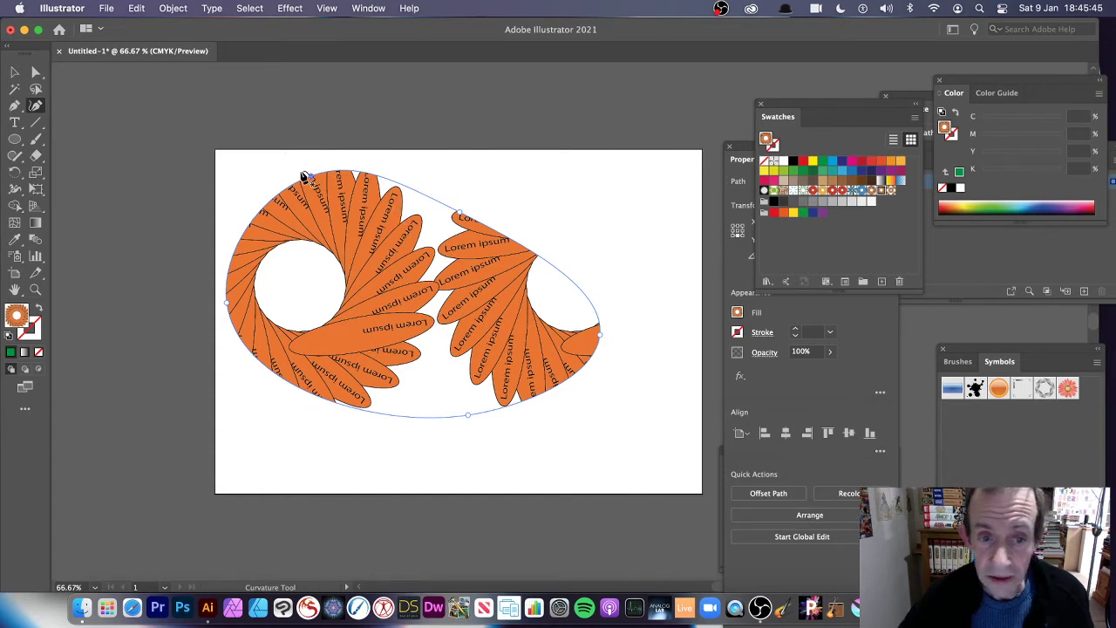
Scale the pattern-filled teardrop down to roughly 176.42 × 139.1 mm.
left_click(16, 75)
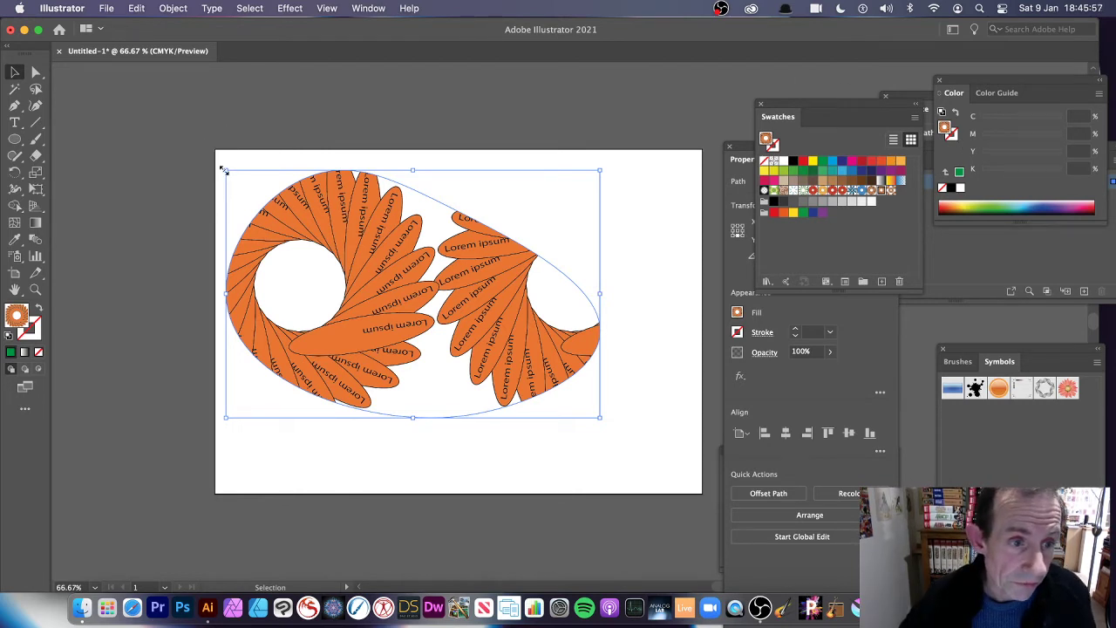
left_click_drag(225, 171, 342, 225)
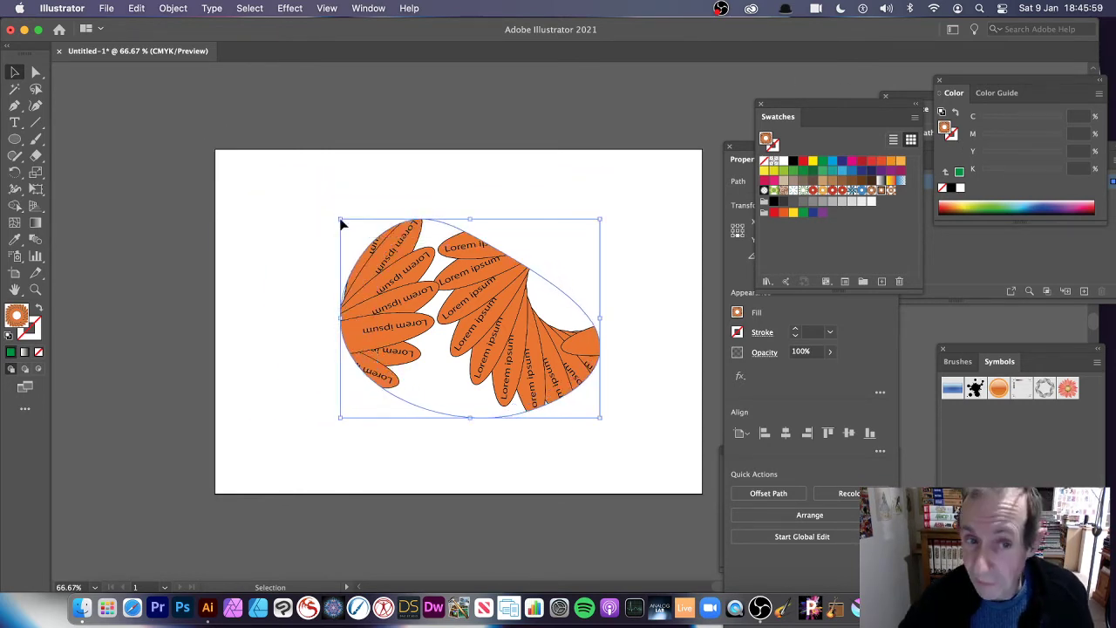
left_click_drag(601, 421, 559, 390)
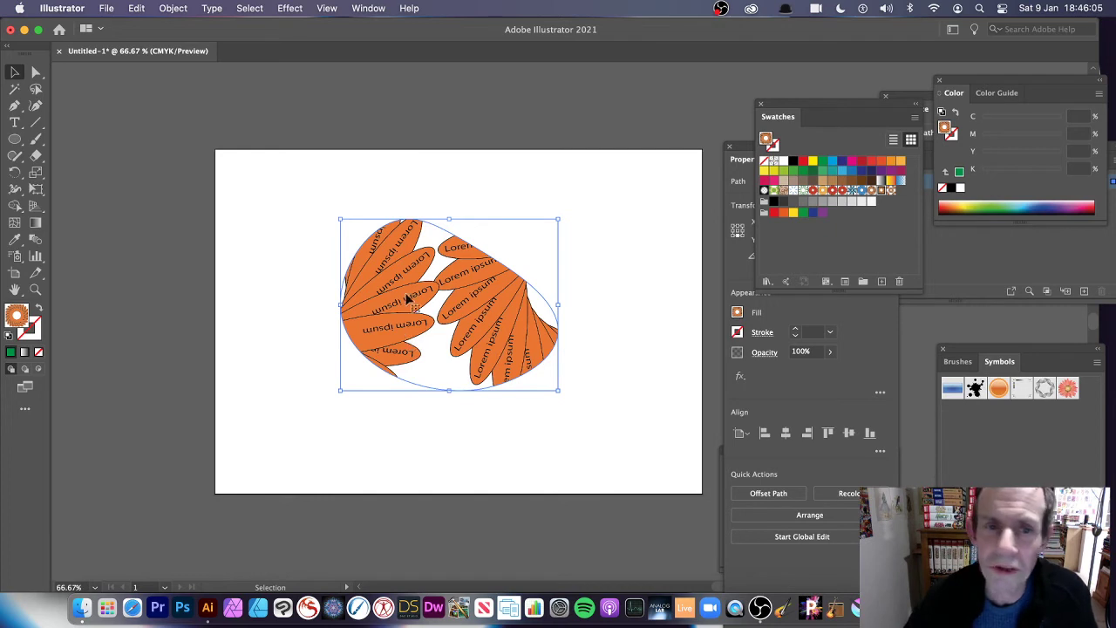
Give the teardrop a black 12 pt outline.
left_click(954, 136)
left_click(953, 188)
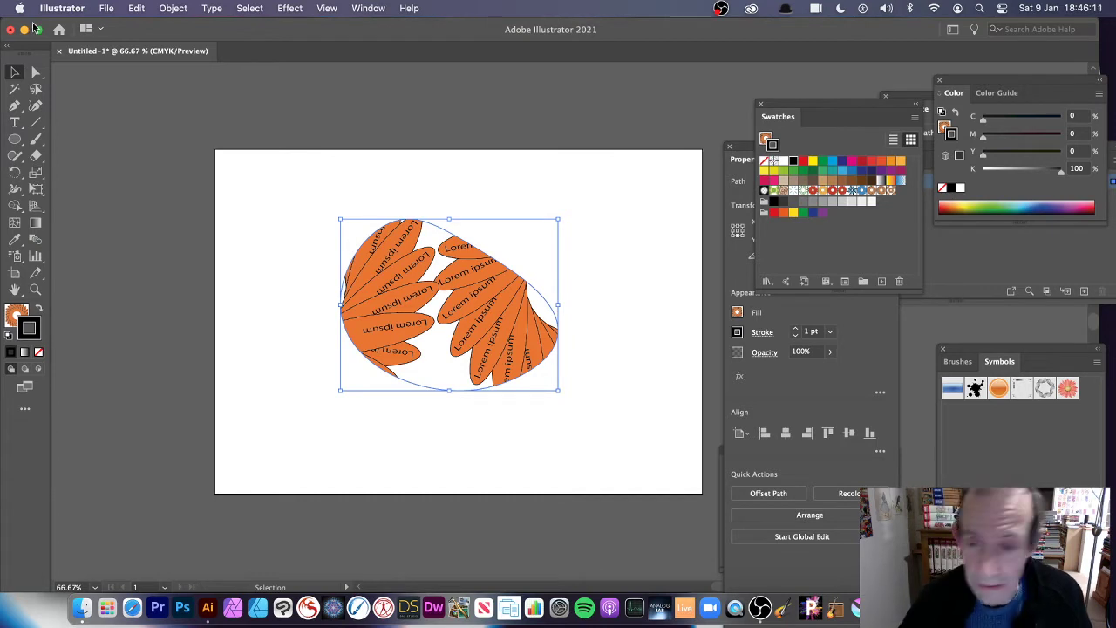
left_click(796, 394)
left_click(833, 332)
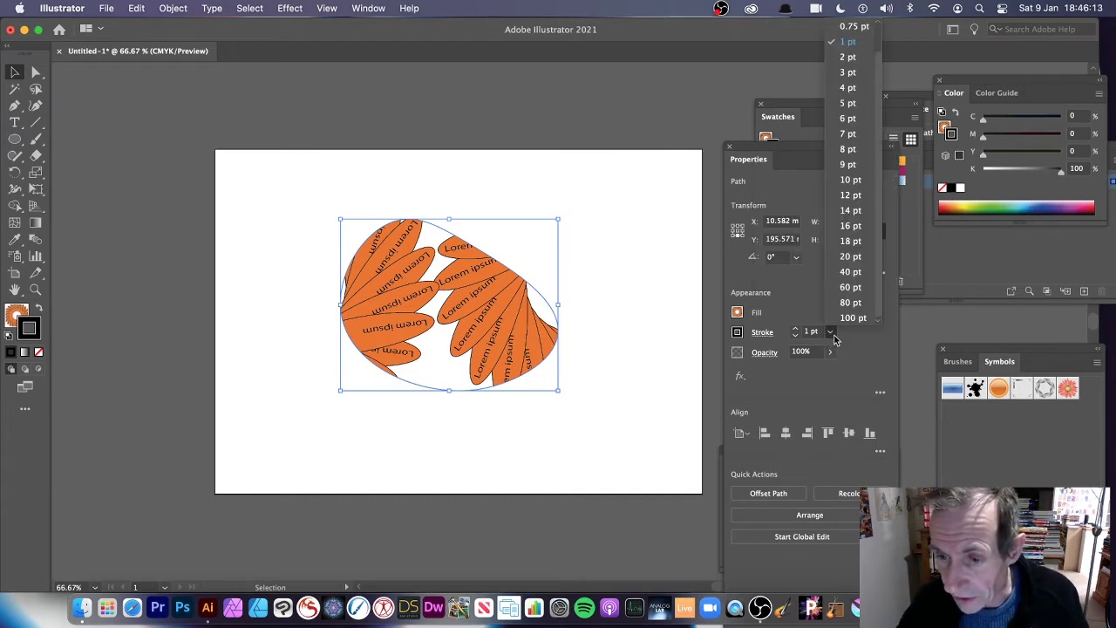
left_click(848, 195)
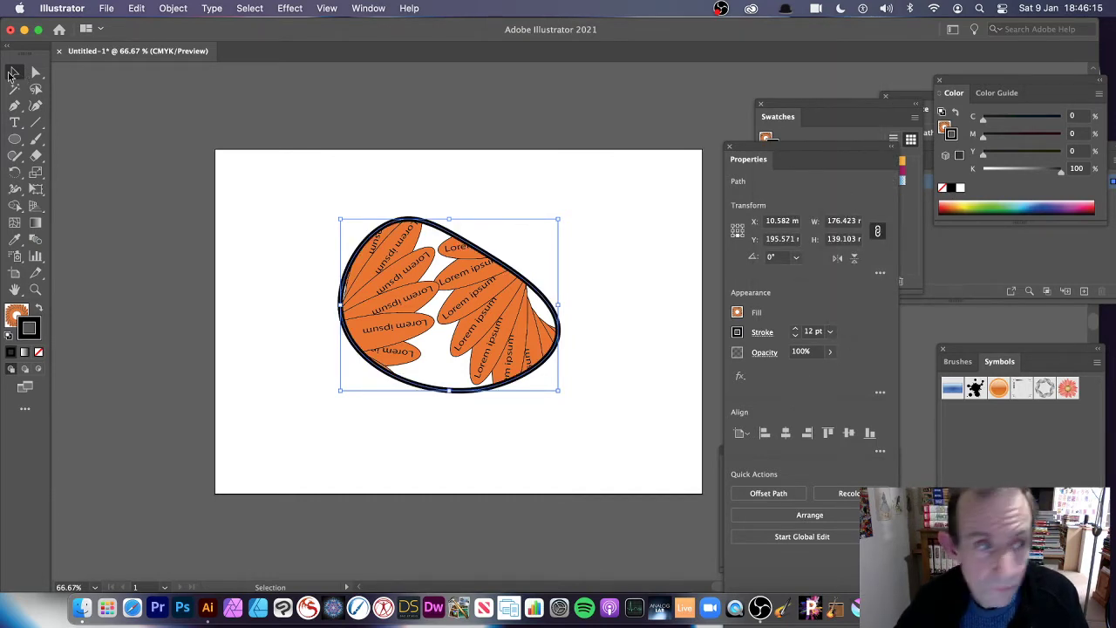
Move the teardrop toward the artboard's upper left, to X −77.63, Y 170.691.
left_click_drag(427, 260, 319, 230)
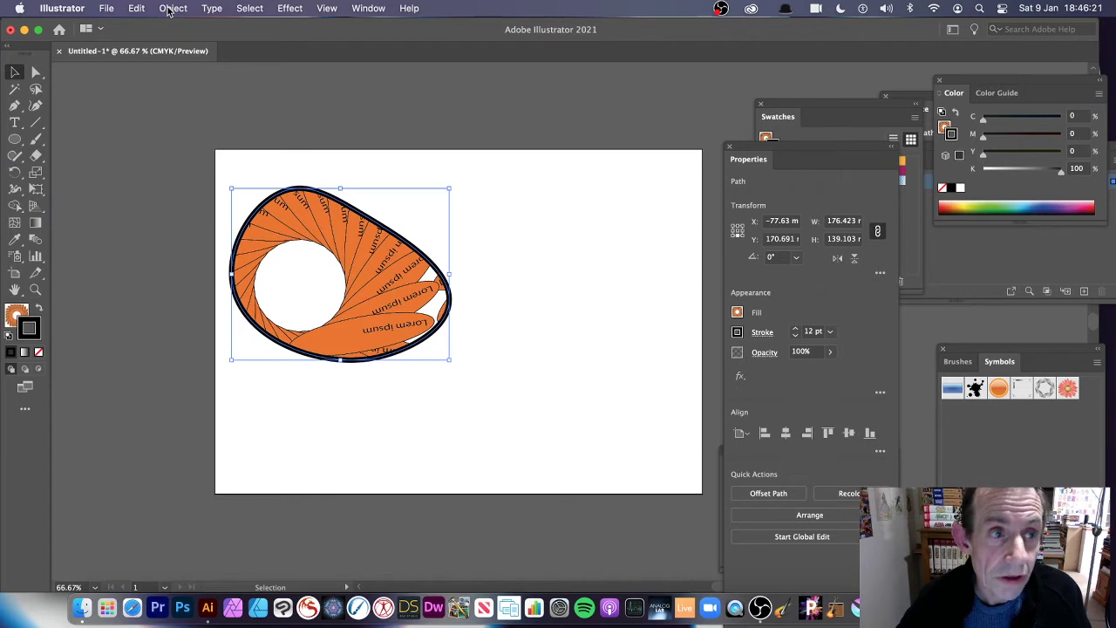
left_click(172, 7)
mouse_move(225, 389)
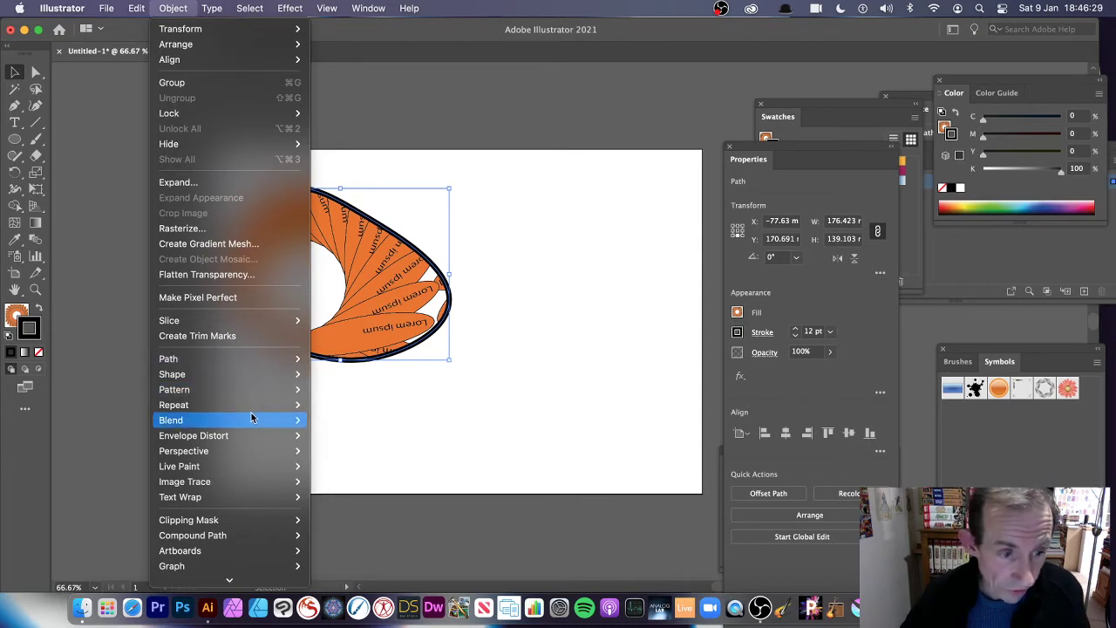
Apply a 12-copy radial repeat to the teardrop, move it onto the artboard and shrink it slightly.
mouse_move(253, 406)
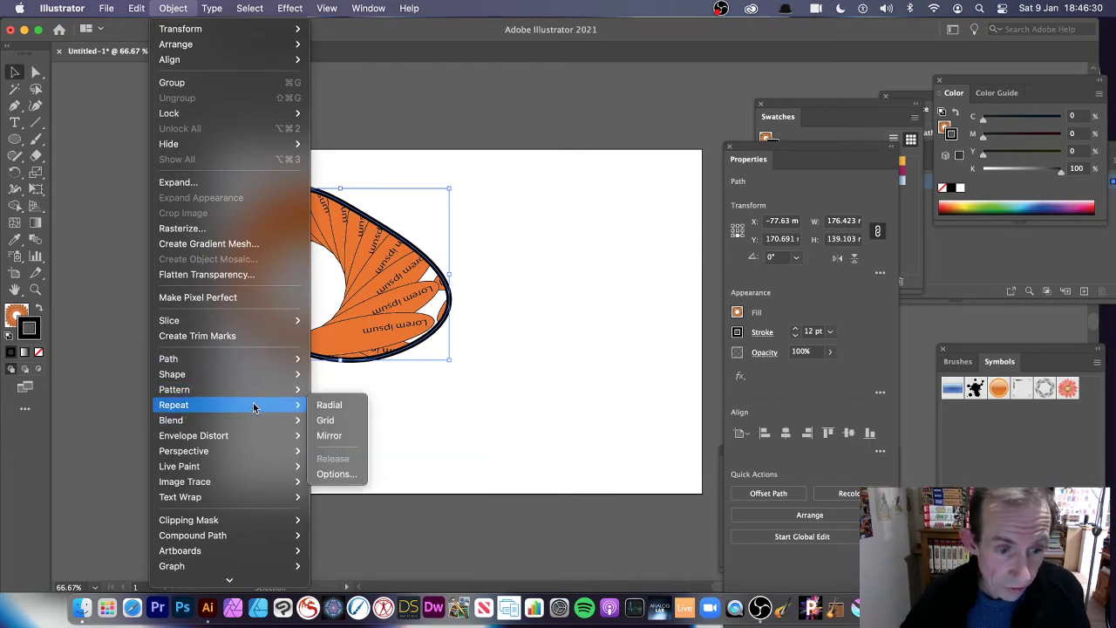
left_click(336, 406)
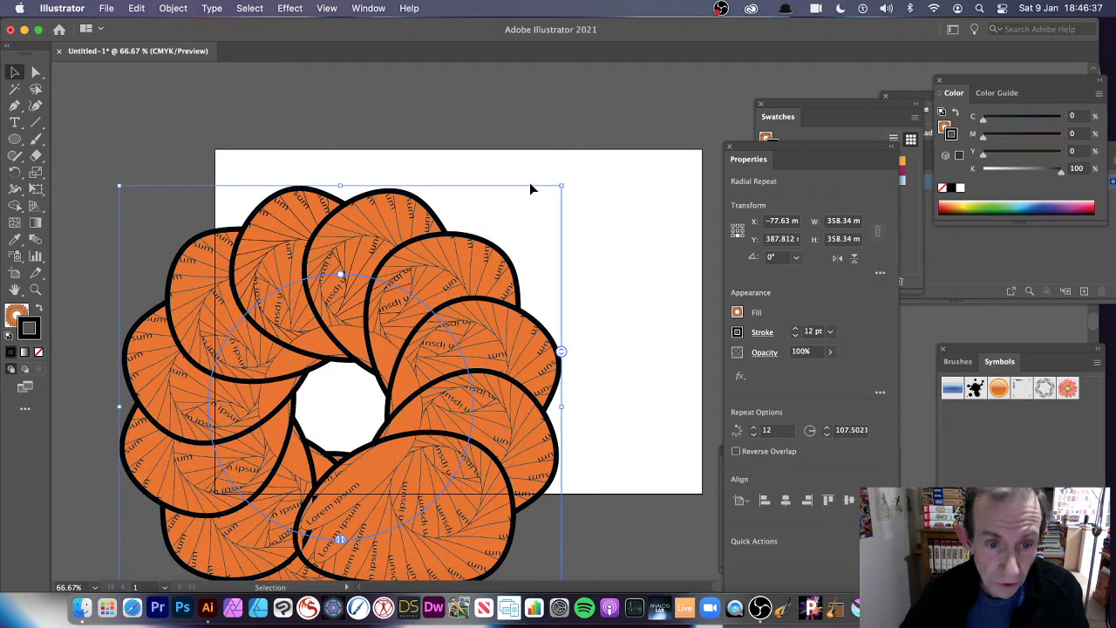
left_click_drag(337, 249, 420, 137)
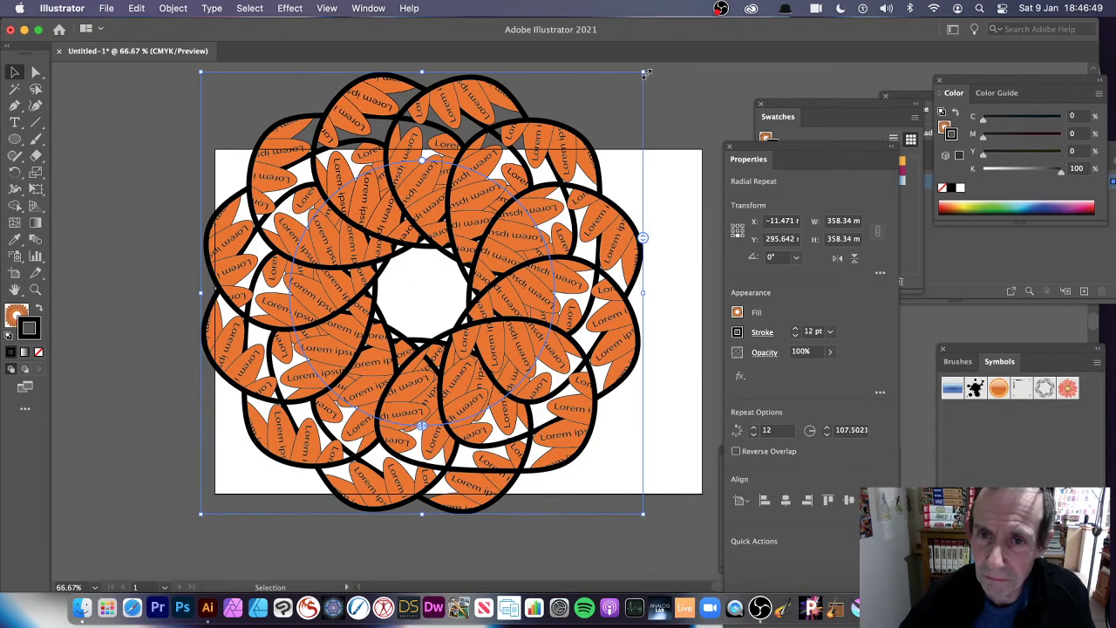
mouse_move(644, 74)
left_mouse_down()
mouse_move(672, 68)
mouse_move(632, 132)
mouse_move(450, 206)
mouse_move(528, 188)
mouse_move(584, 131)
mouse_move(647, 97)
mouse_move(638, 77)
left_mouse_up()
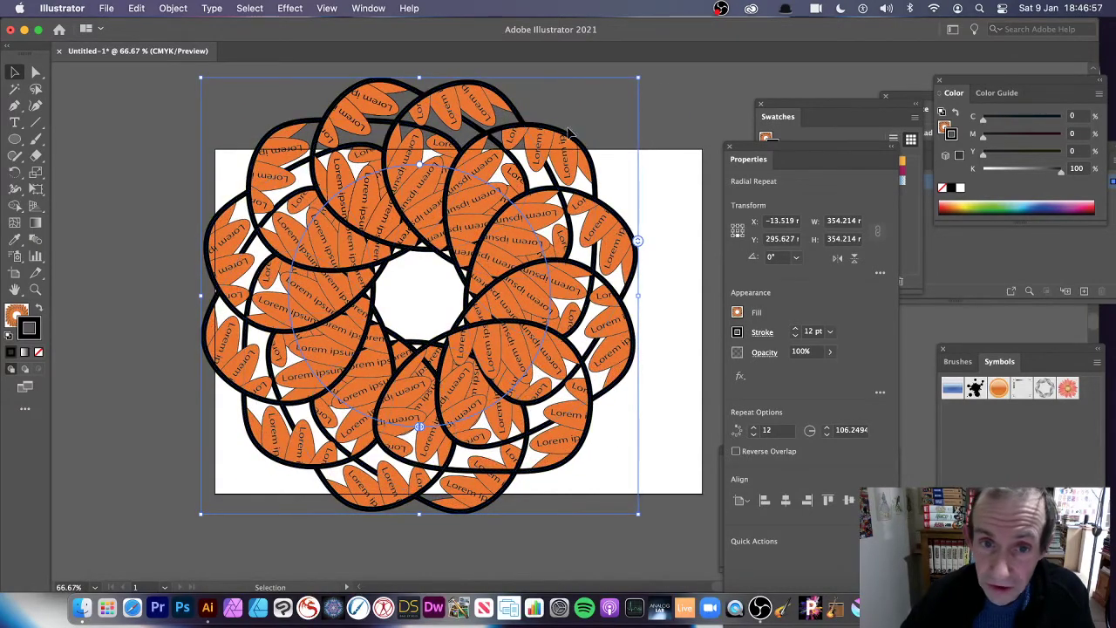
Stretch and narrow the source teardrop in isolation so all twelve copies become slim blades.
double_click(581, 147)
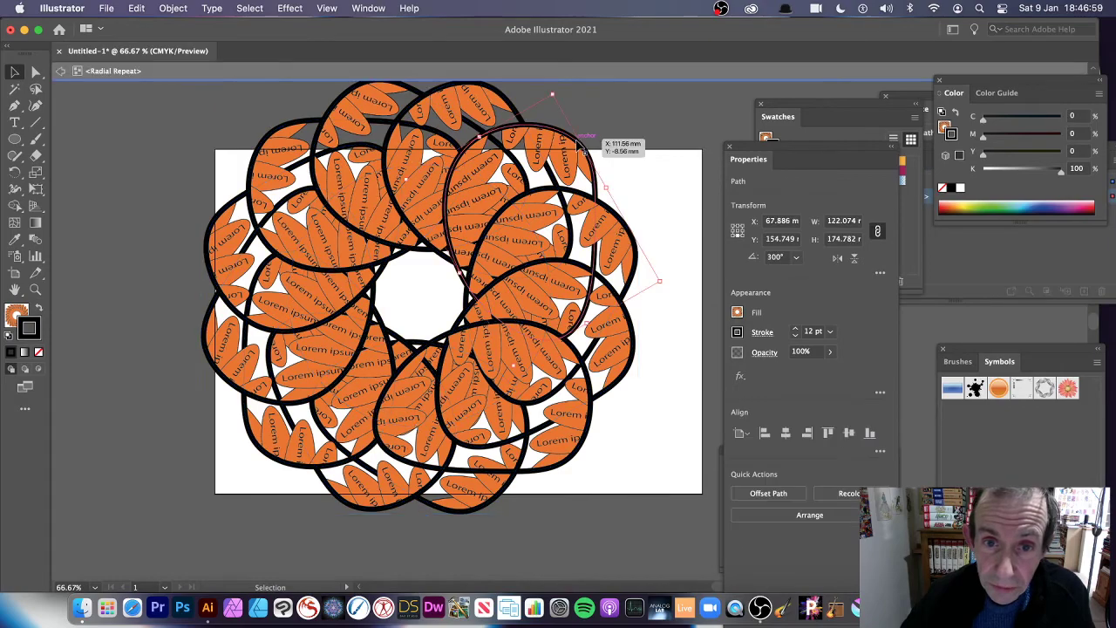
left_click_drag(553, 92, 661, 153)
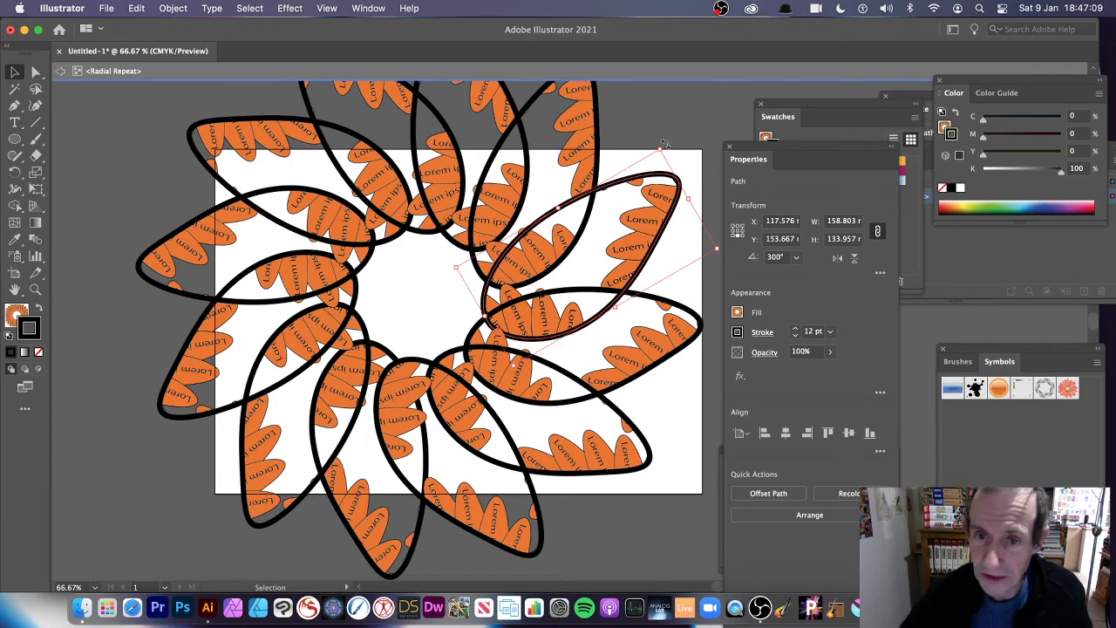
left_click_drag(662, 150, 687, 211)
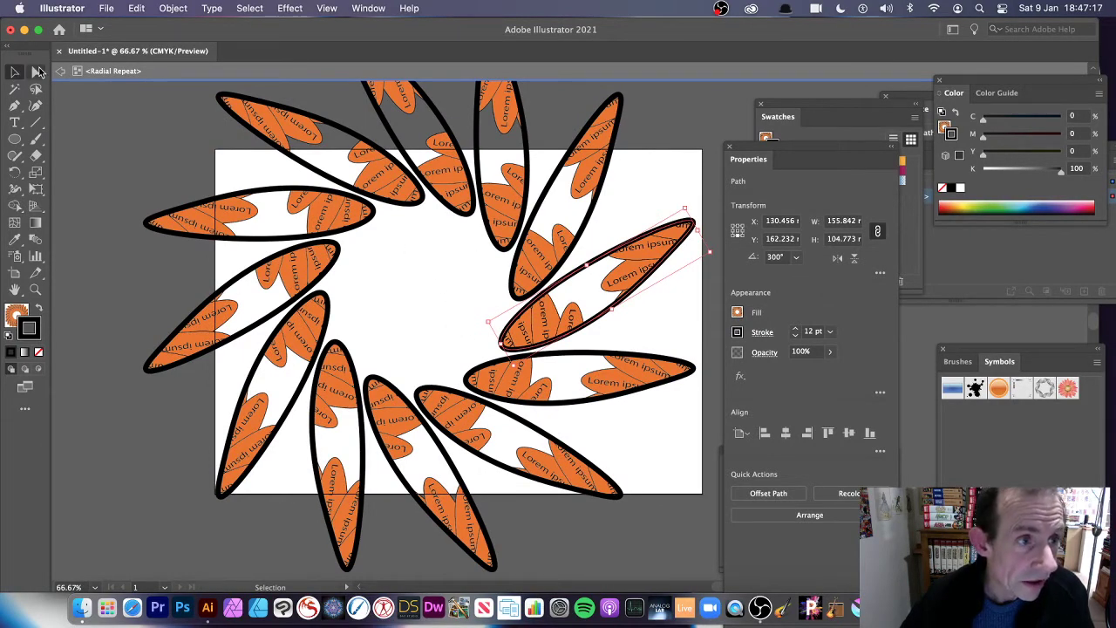
left_click(61, 71)
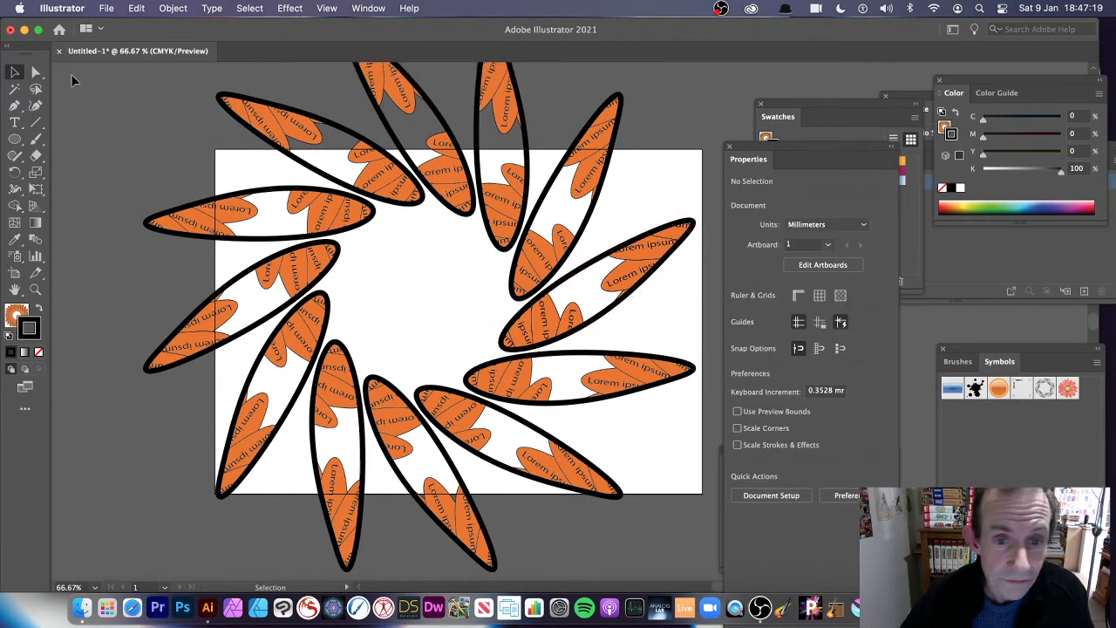
Widen the petal ring and add a shortened petal copy forming an inner ring around the centre.
left_click(462, 200)
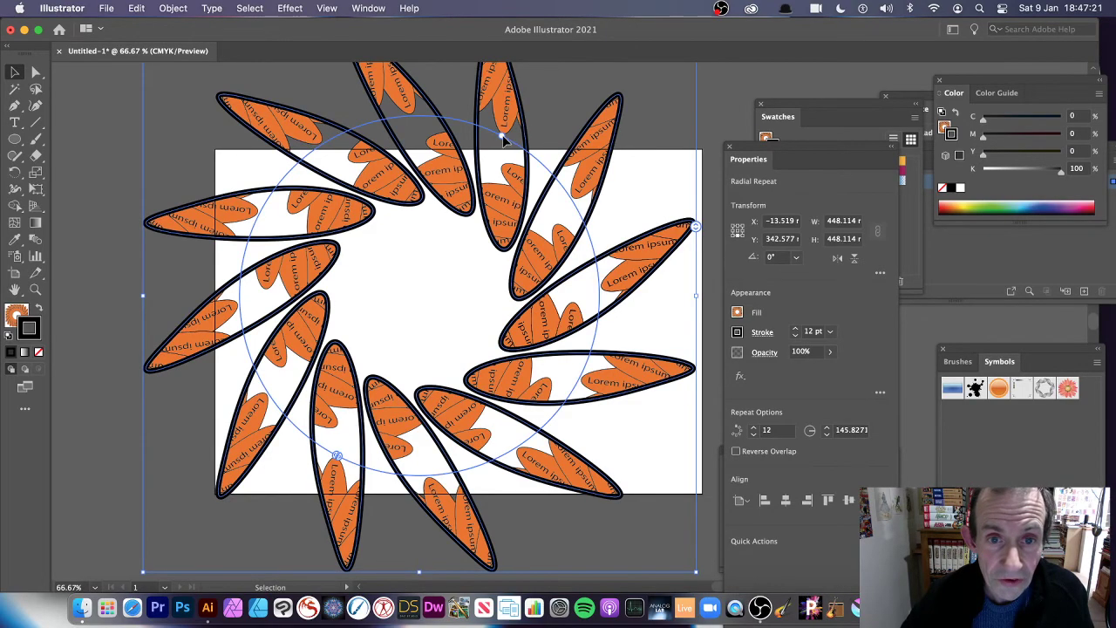
left_click_drag(504, 134, 390, 93)
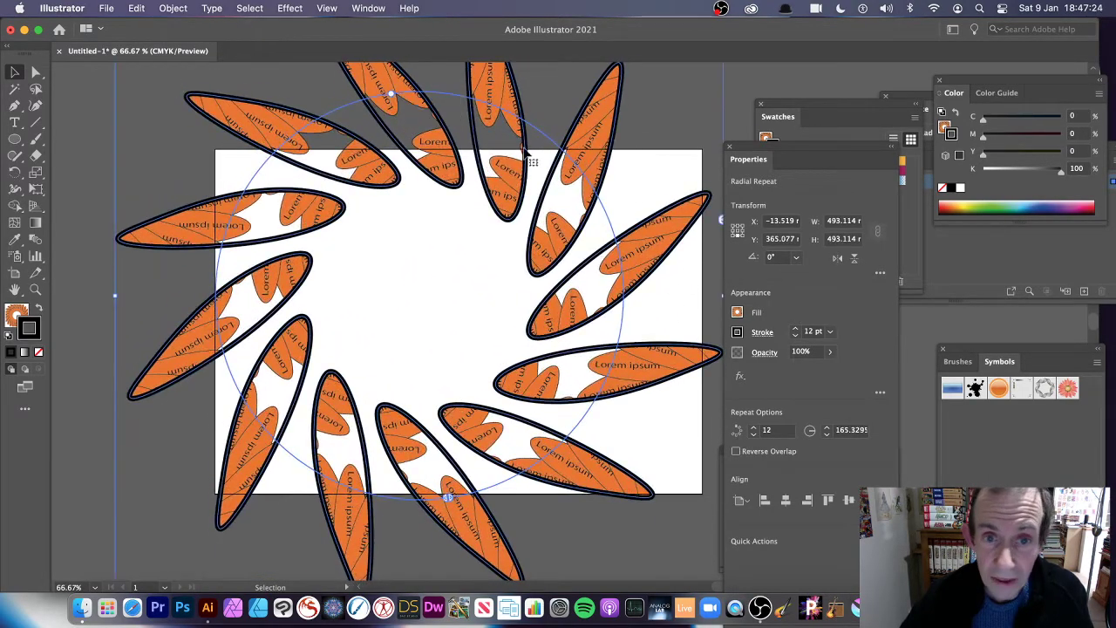
double_click(520, 103)
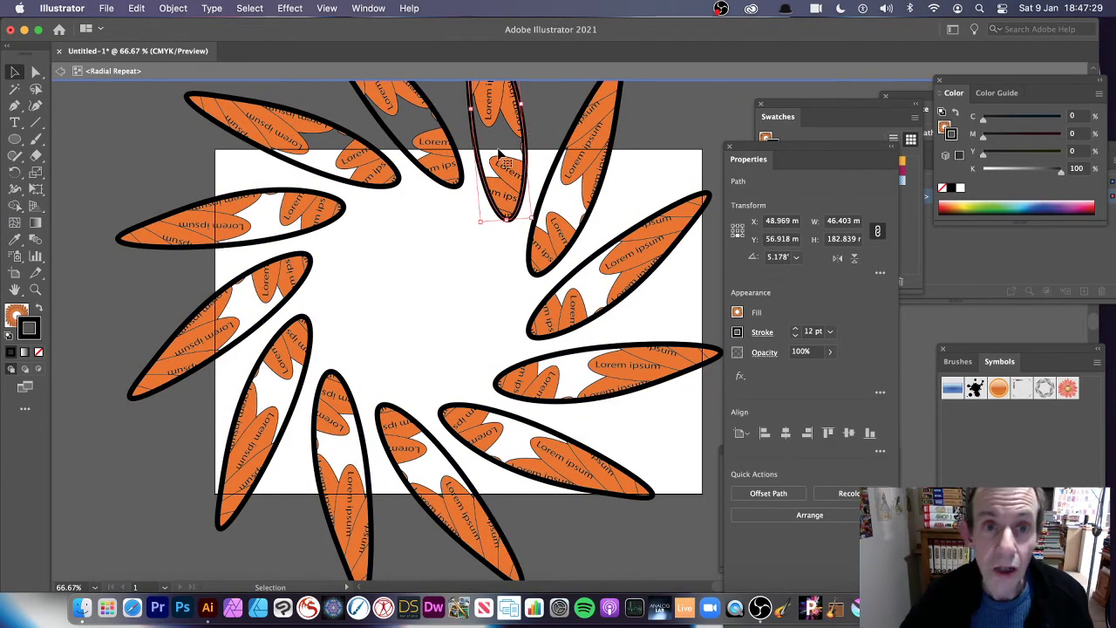
left_click_drag(518, 167, 480, 260)
left_click_drag(491, 300, 468, 277)
left_click_drag(420, 154, 423, 195)
left_click_drag(460, 251, 443, 233)
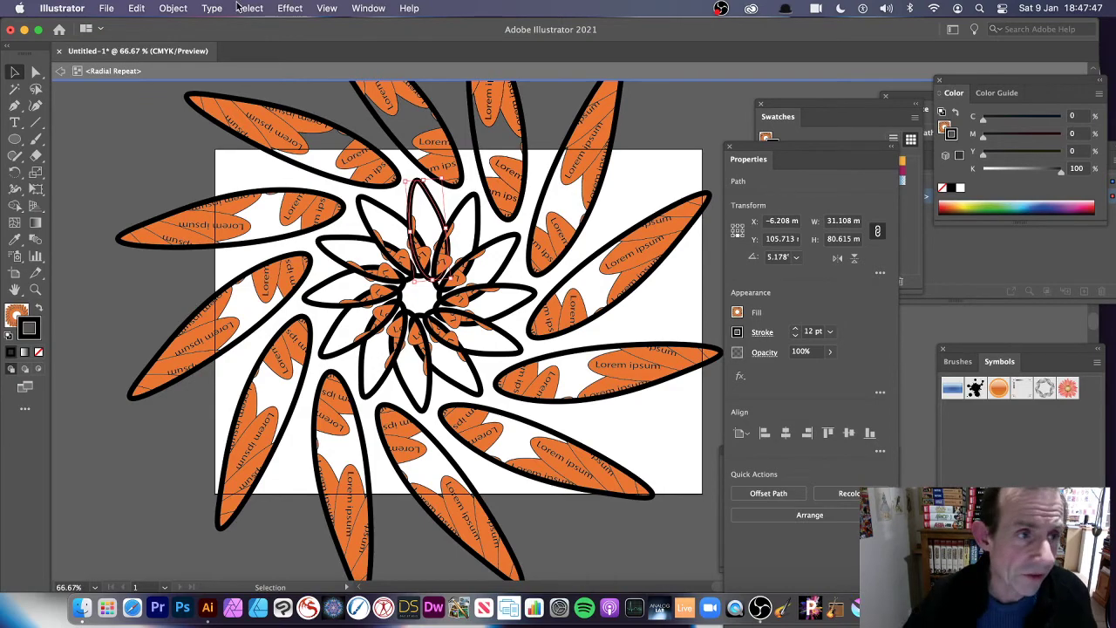
left_click(60, 73)
Drag the whole double-ring pinwheel right and slightly down on the artboard.
left_click(60, 72)
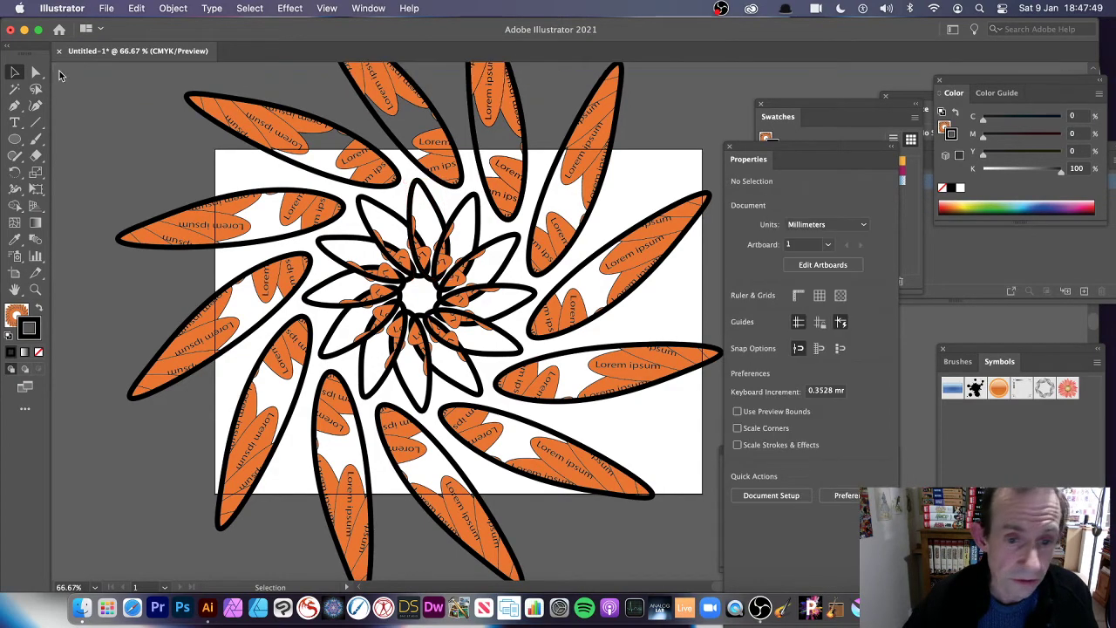
left_click_drag(445, 253, 552, 289)
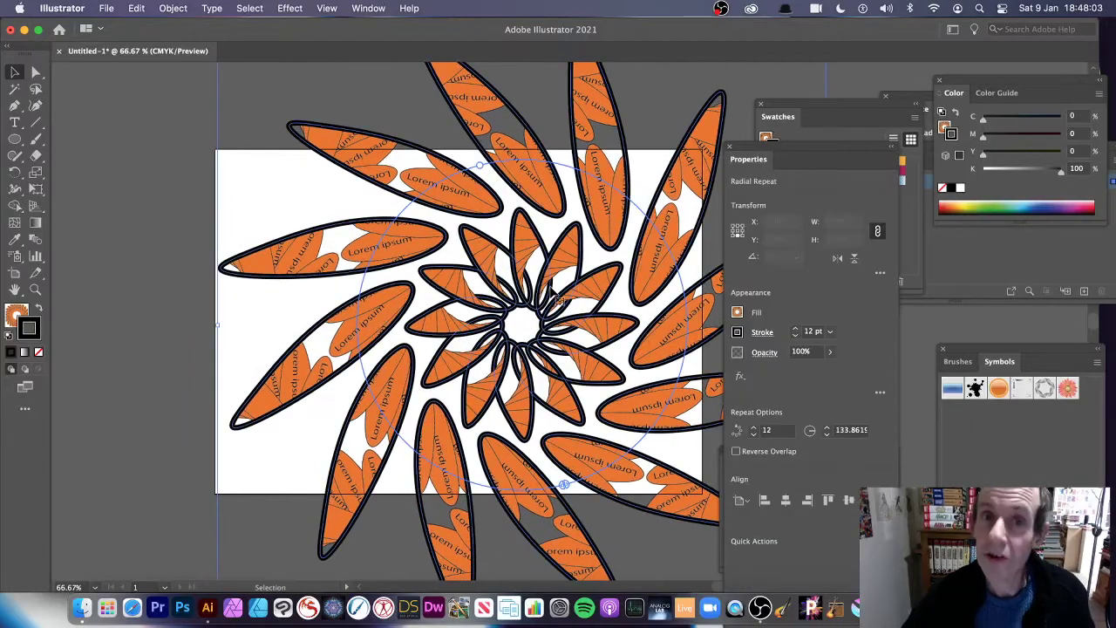